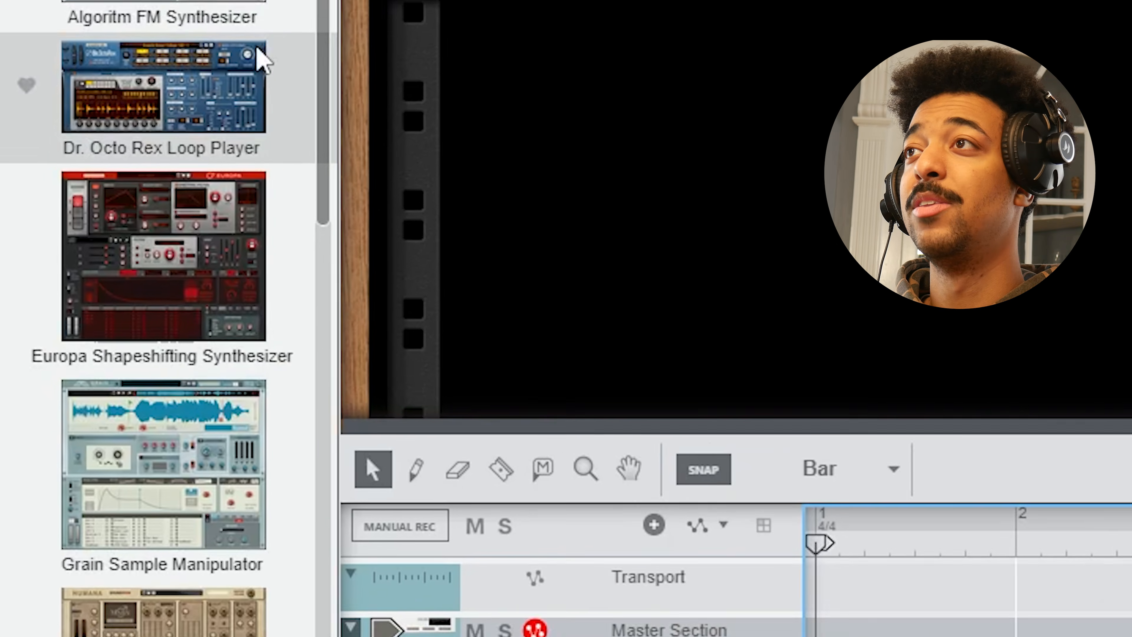
# Step: Find the Klang Tuned Percussion instrument and add it to the rack
pyautogui.scroll(-5, 53, 313)
pyautogui.scroll(-2, 165, 522)
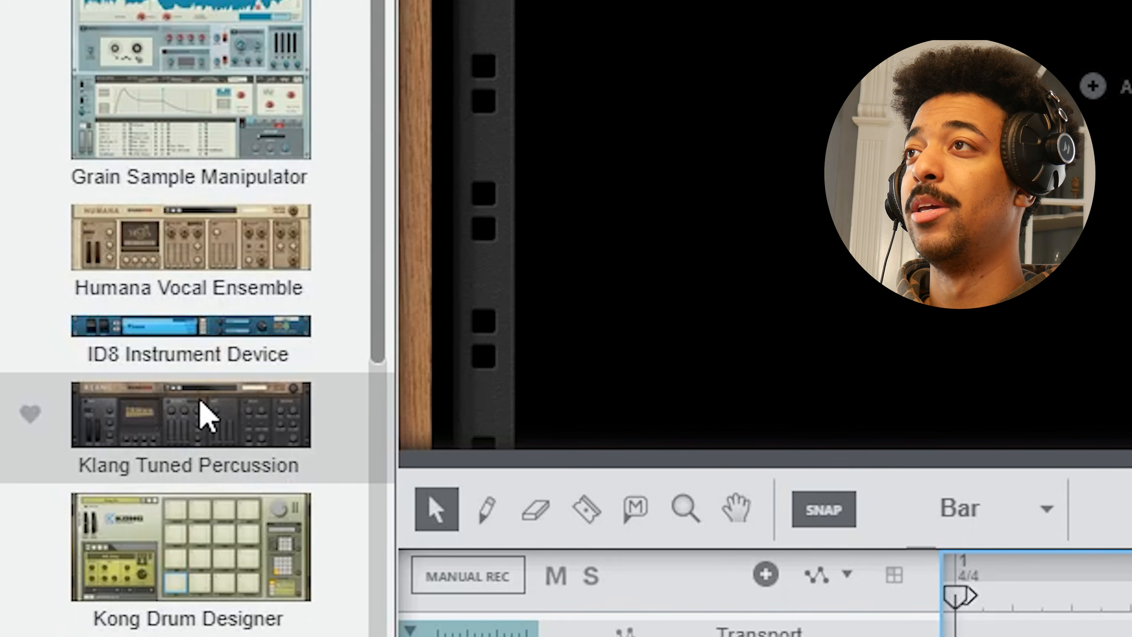
pyautogui.moveTo(204, 415); pyautogui.dragTo(670, 636)
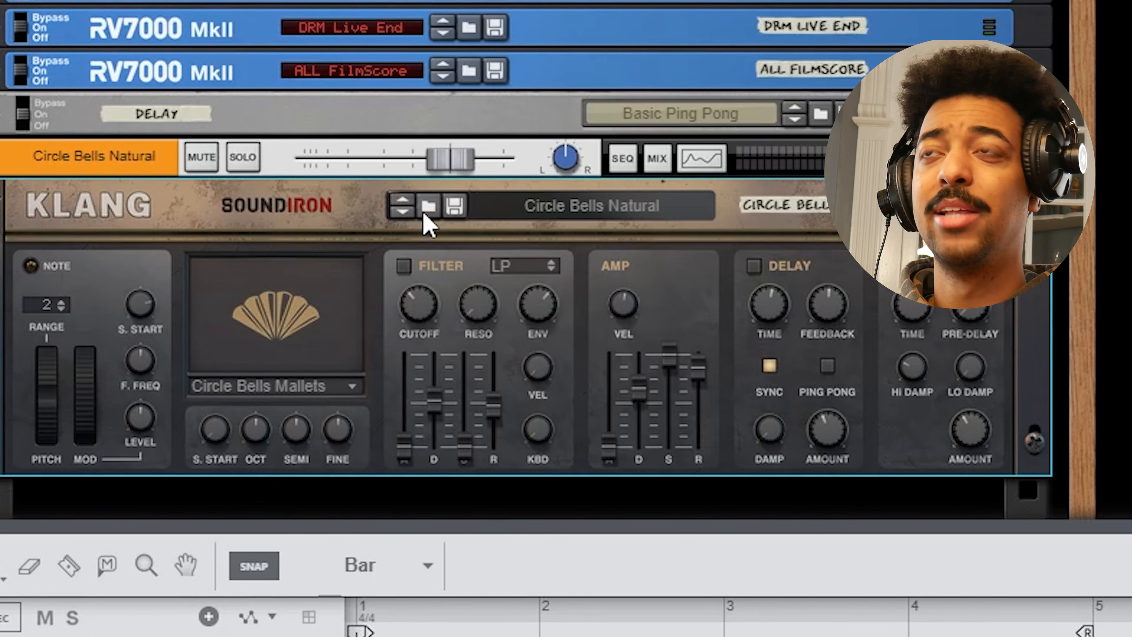
# Step: Browse Klang's patches with the on-screen piano keys placed alongside, and choose the Music Box Natural patch
pyautogui.click(427, 206)
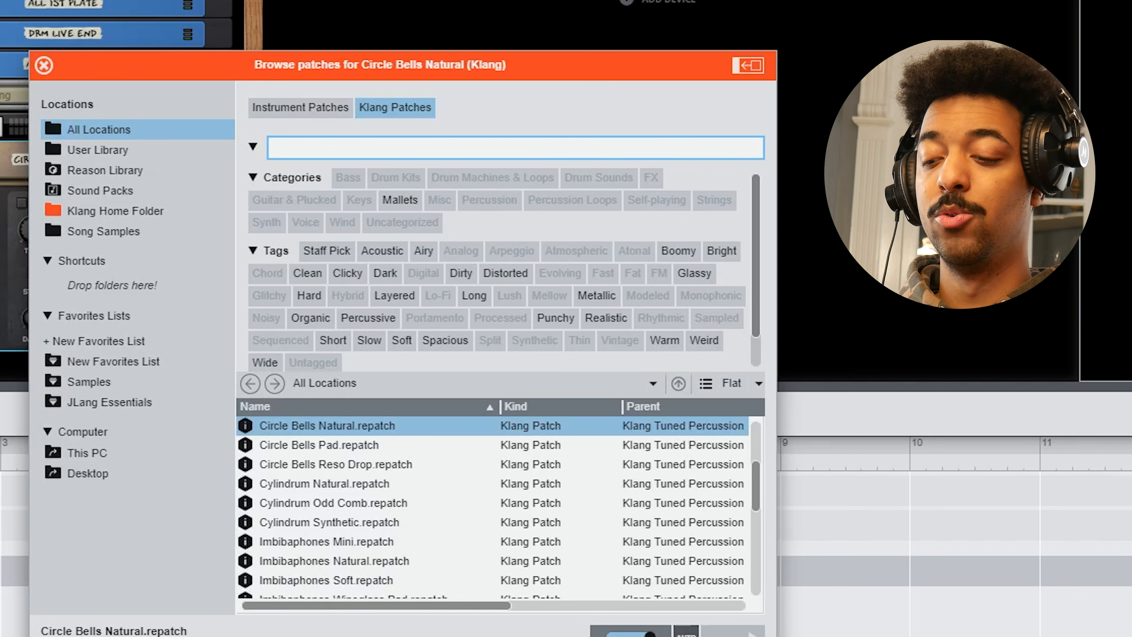
pyautogui.press('F4')
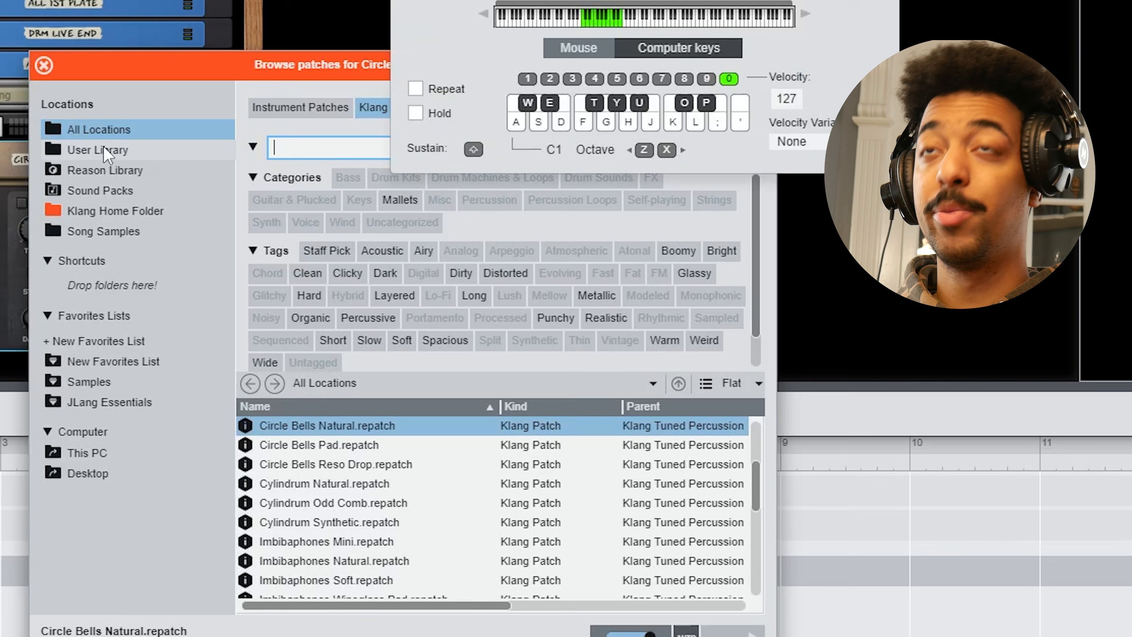
pyautogui.moveTo(512, 0); pyautogui.dragTo(0, 292)
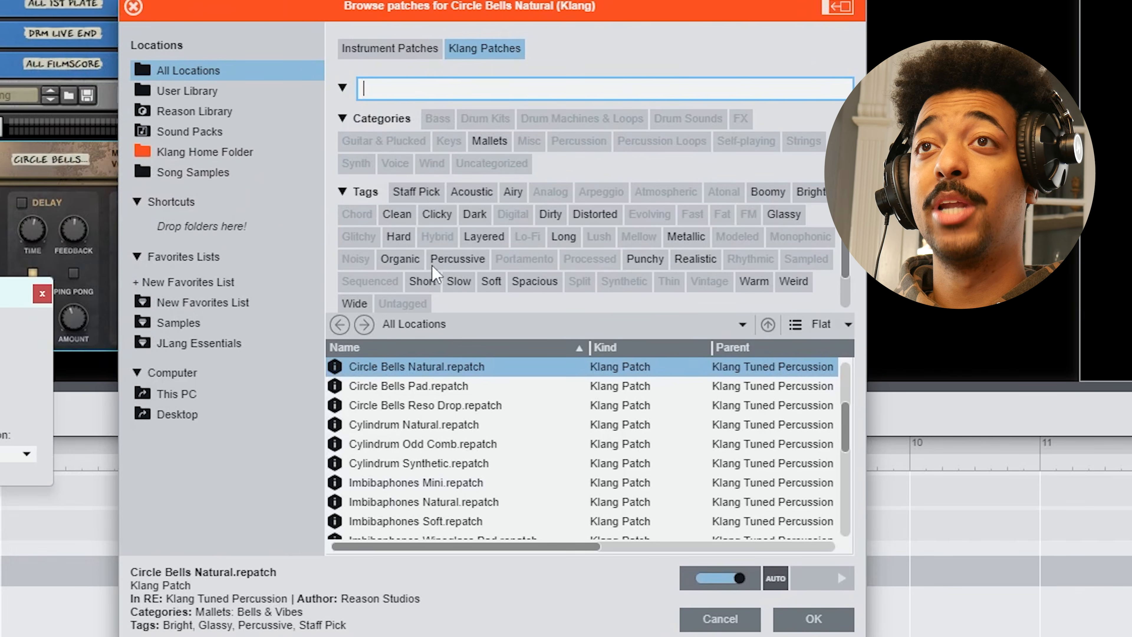
pyautogui.scroll(-4, 359, 514)
pyautogui.click(358, 513)
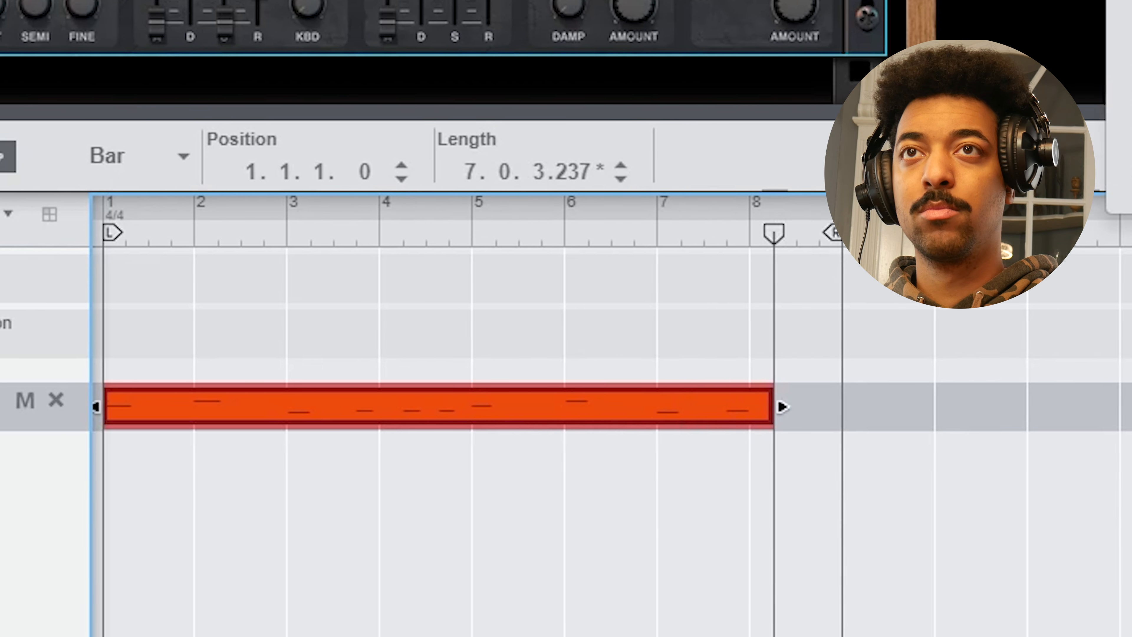
# Step: Edit the recorded music box clip by adding 1/8 melody notes around C3 above the bass notes, and play it back
pyautogui.doubleClick(433, 313)
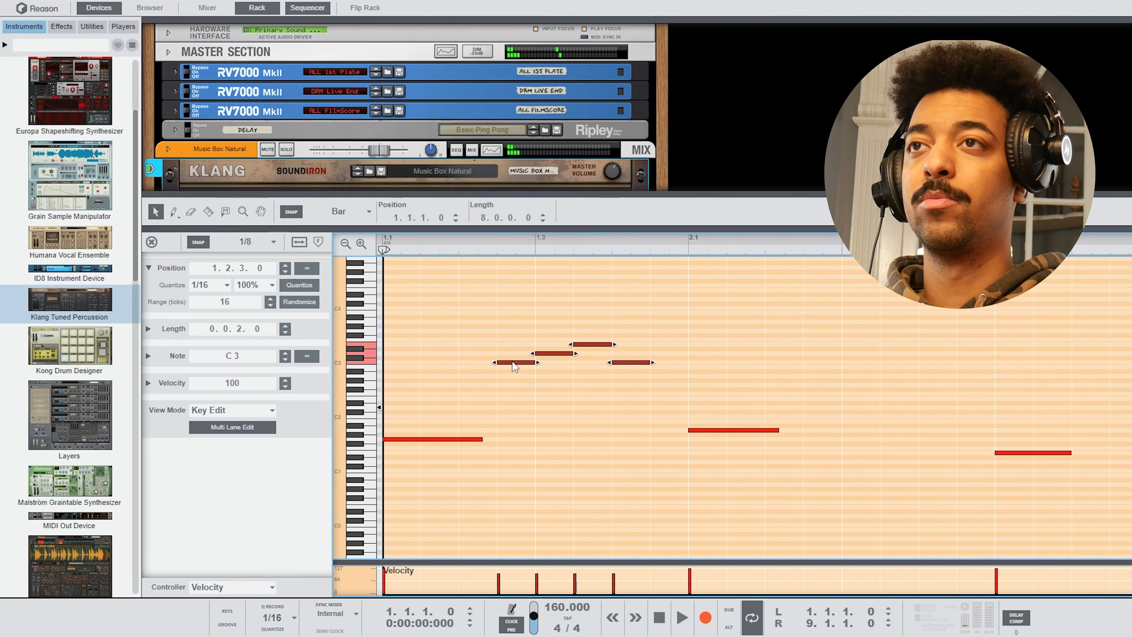
pyautogui.click(615, 362)
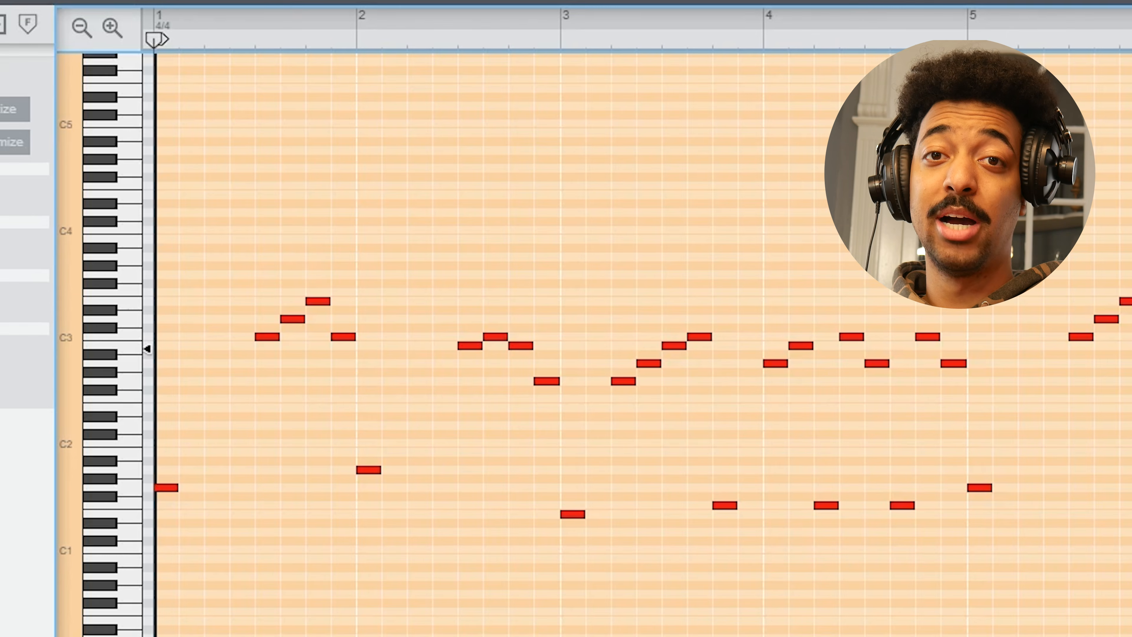
pyautogui.press('space')
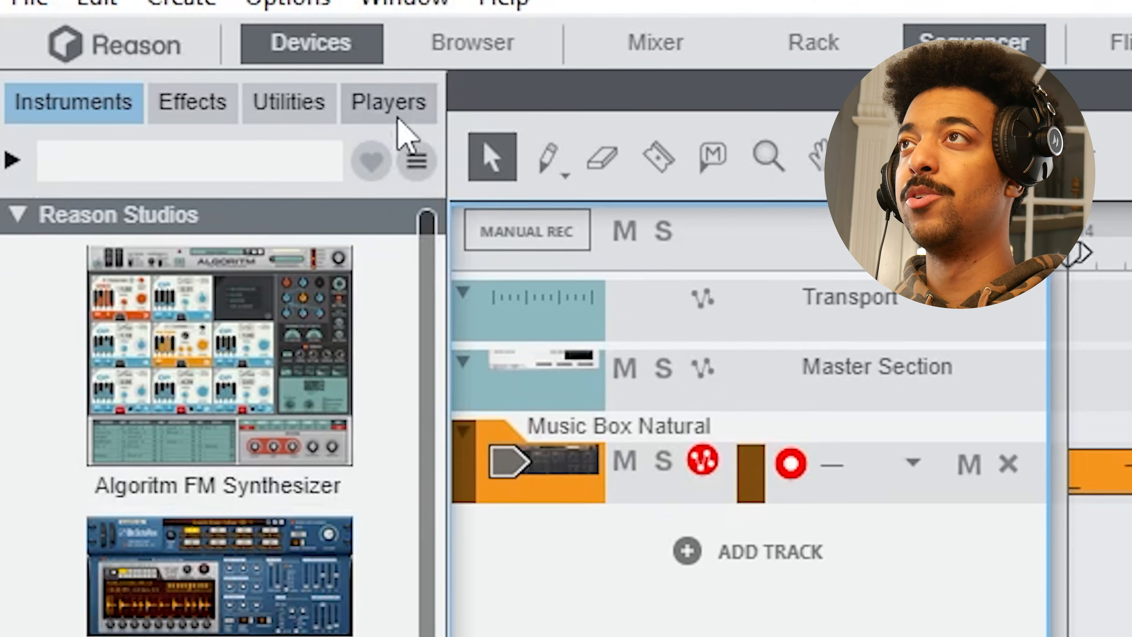
# Step: Add the Arpeggio Lab player above the Klang device on the Music Box Natural track
pyautogui.click(122, 26)
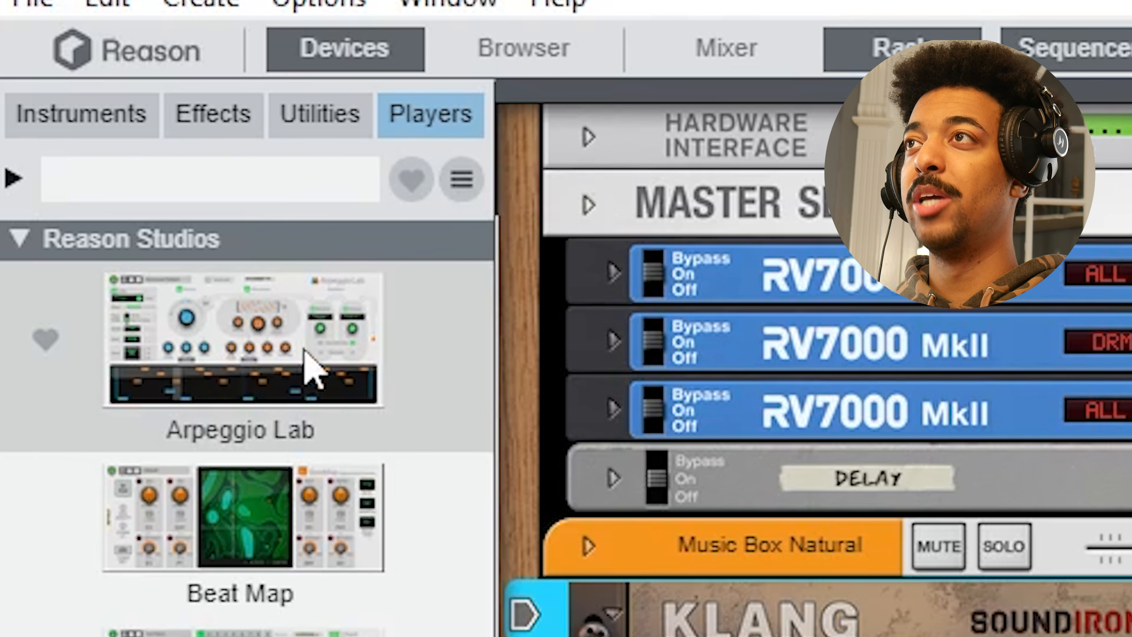
pyautogui.moveTo(312, 372); pyautogui.dragTo(475, 362)
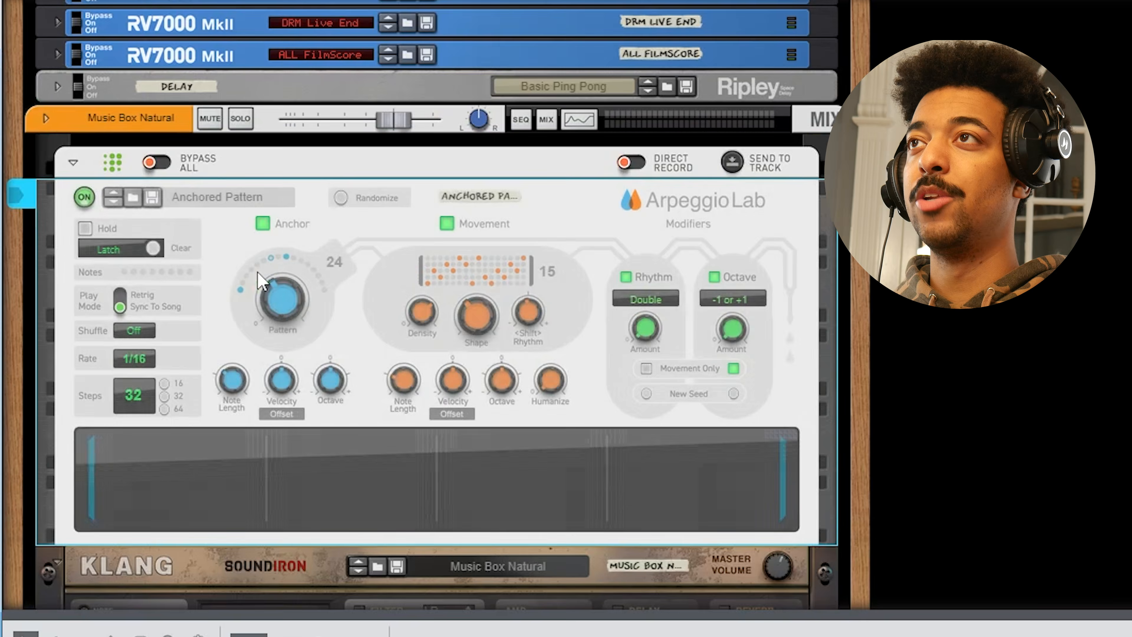
pyautogui.scroll(-5, 276, 285)
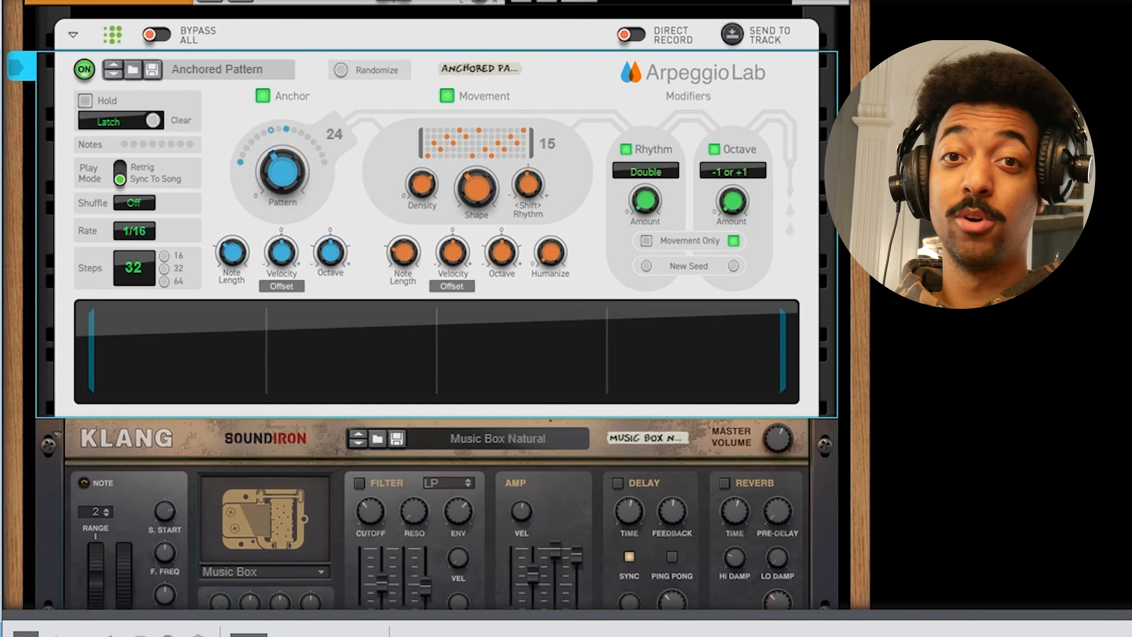
# Step: Audition Arpeggio Lab patches such as Casual Plucking, load Afropoly 1, and set the player's rate to 1/8
pyautogui.click(132, 70)
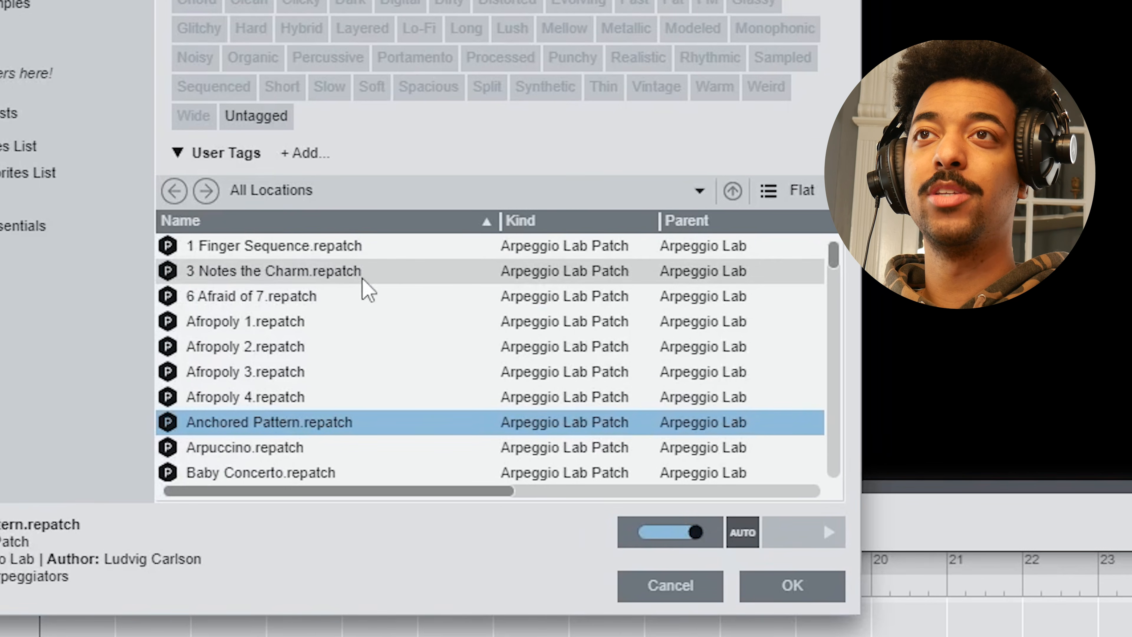
pyautogui.scroll(-5, 367, 294)
pyautogui.click(330, 431)
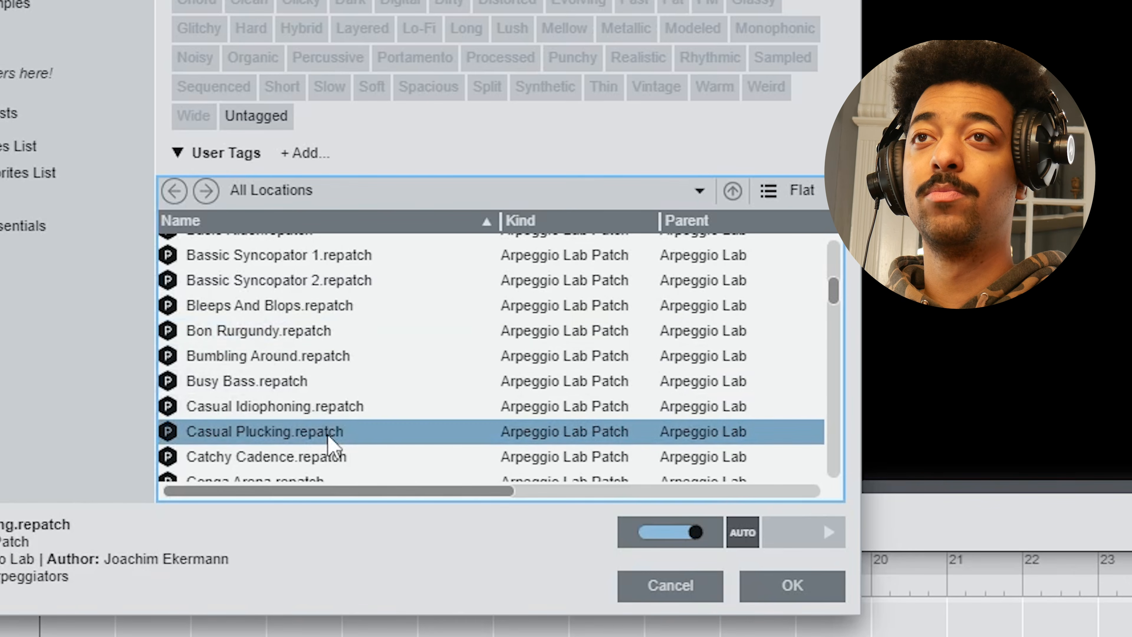
pyautogui.scroll(5, 336, 424)
pyautogui.click(291, 328)
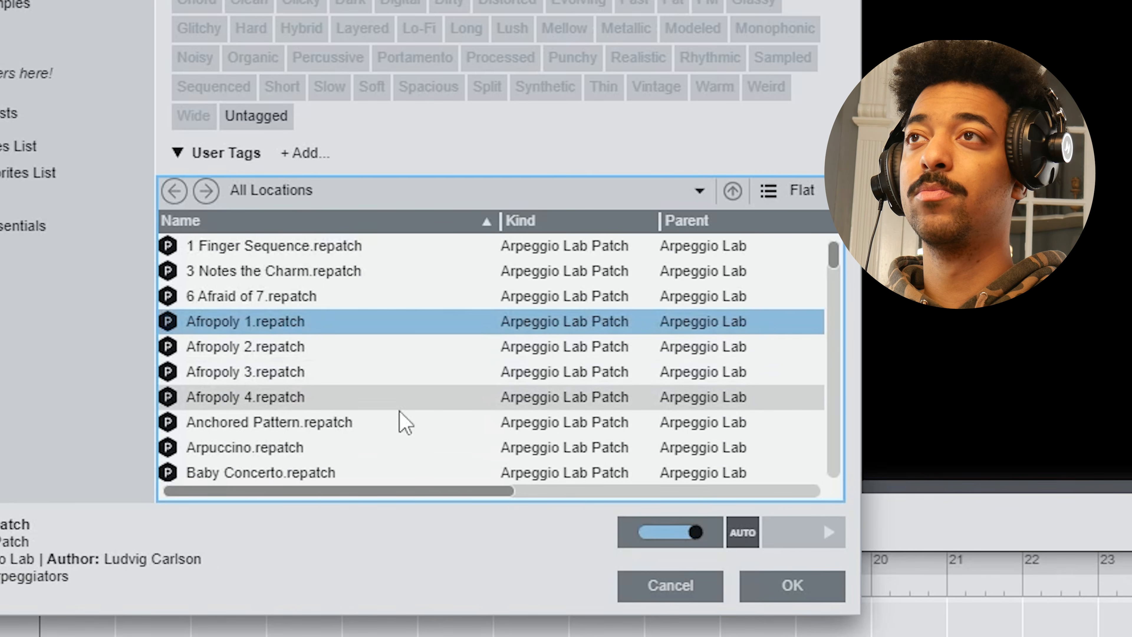
pyautogui.click(792, 586)
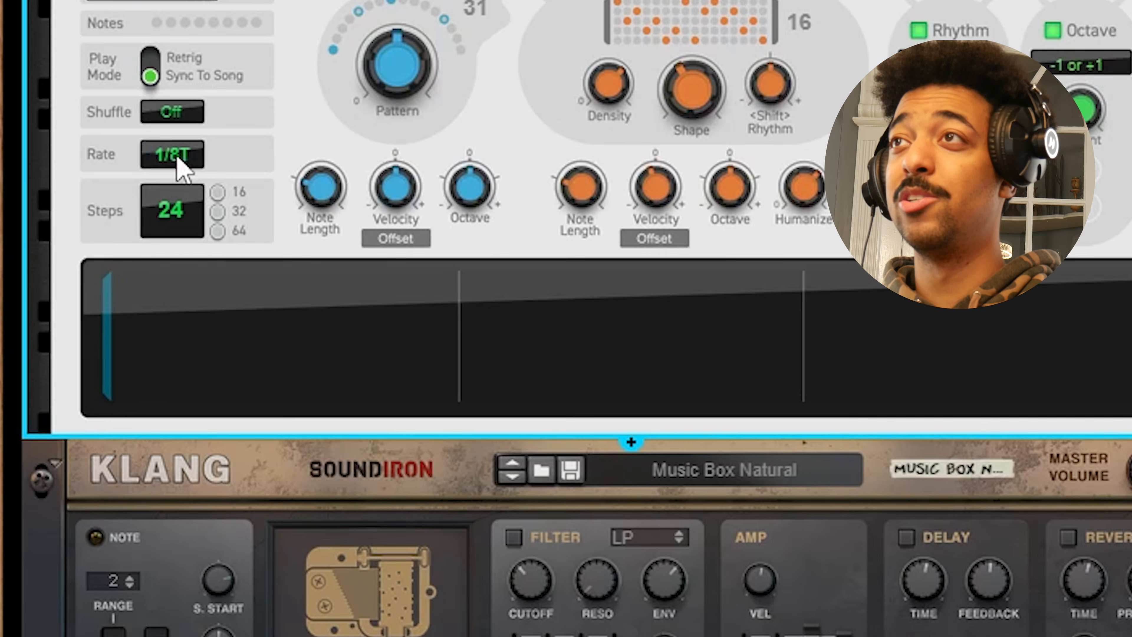
pyautogui.click(135, 231)
pyautogui.click(317, 346)
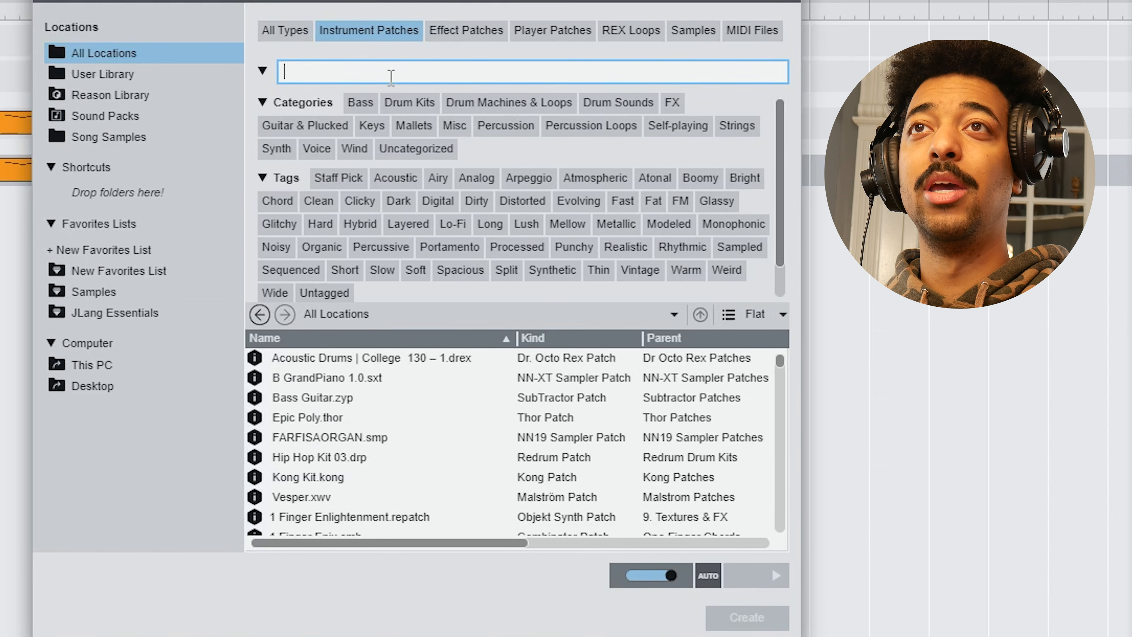
# Step: Filter the instrument patches by the Metallic tag, load Bell Shells for the second track, and play it back with its arpeggiator
pyautogui.click(617, 224)
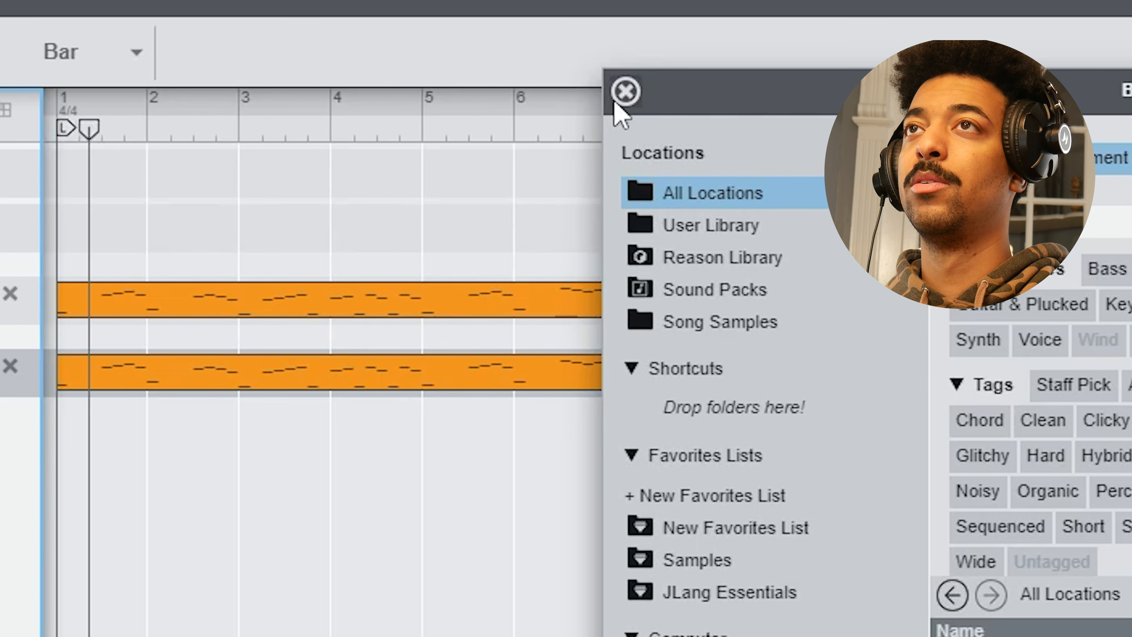
pyautogui.click(627, 92)
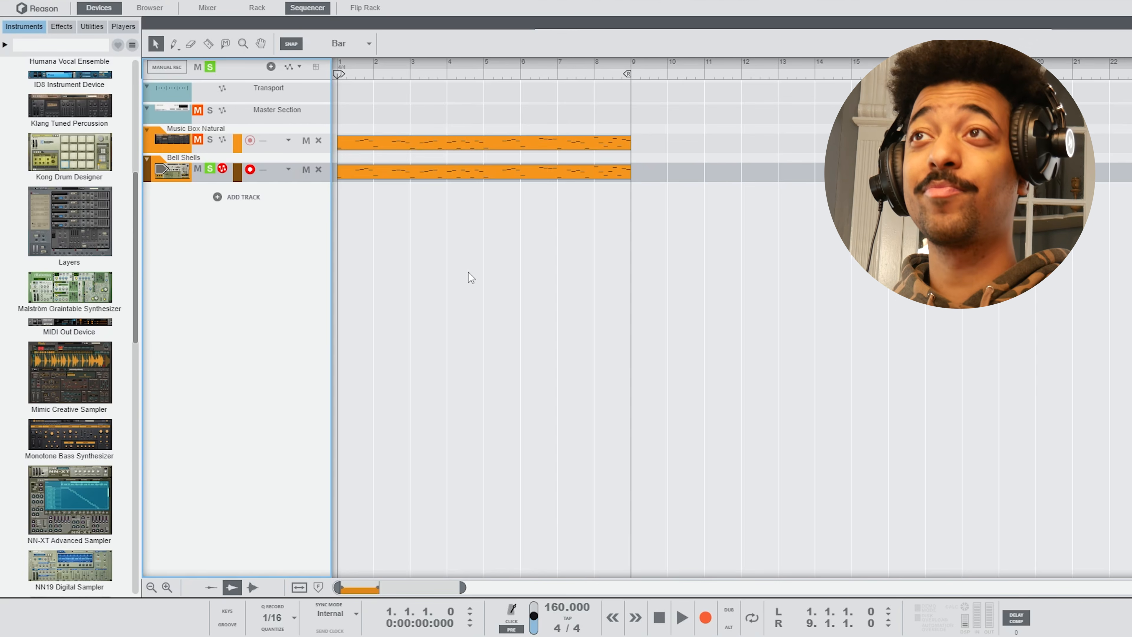
pyautogui.press('space')
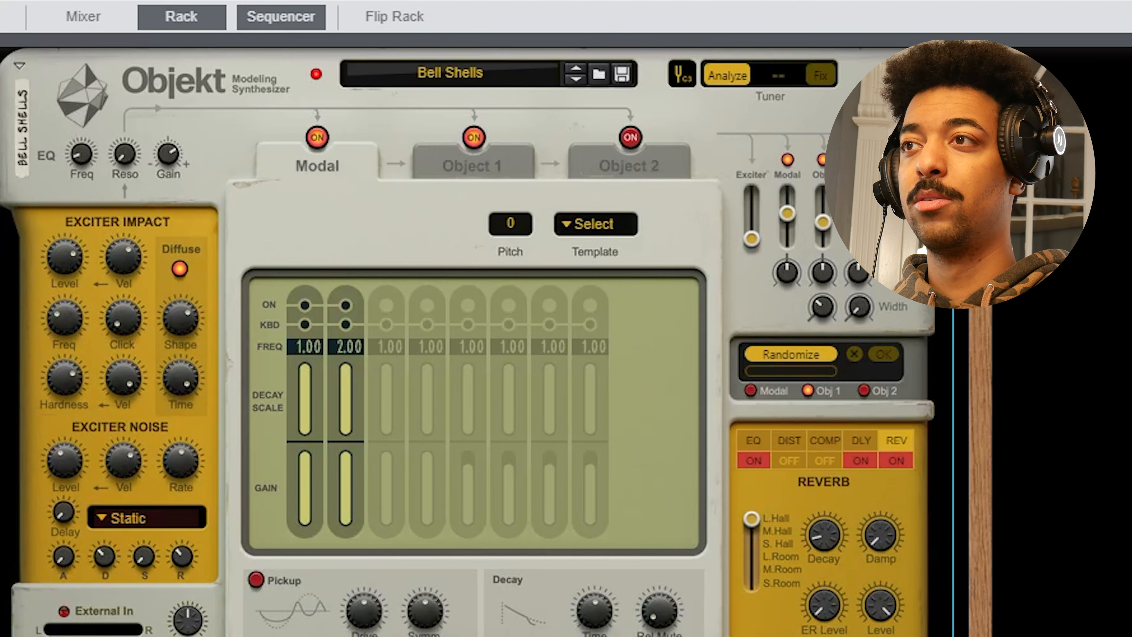
pyautogui.scroll(10, 377, 527)
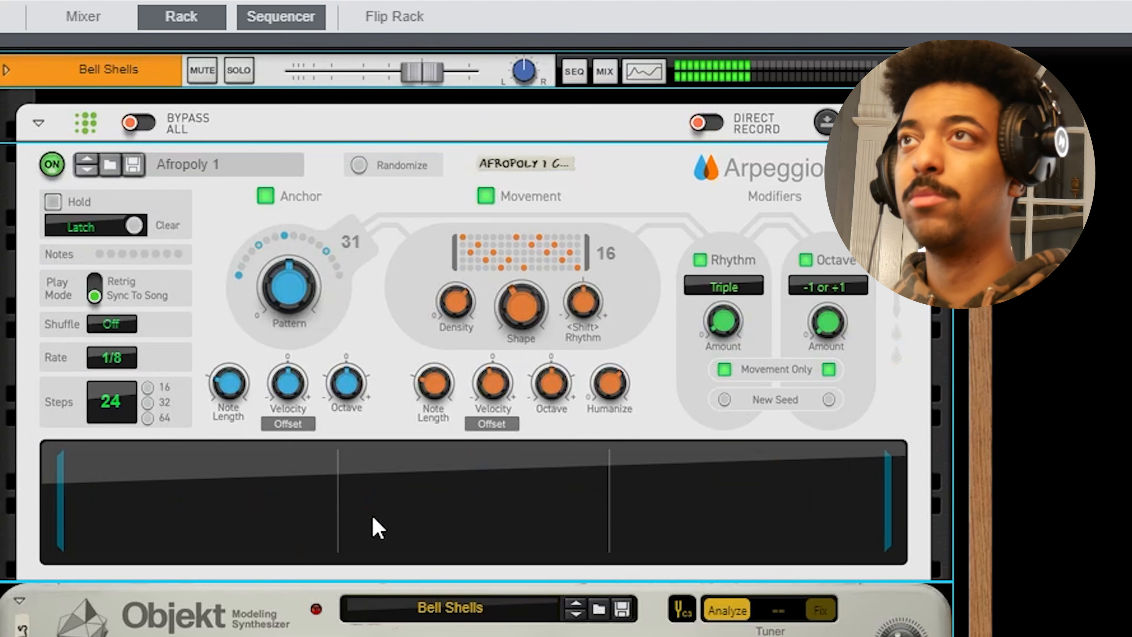
pyautogui.scroll(-3, 372, 526)
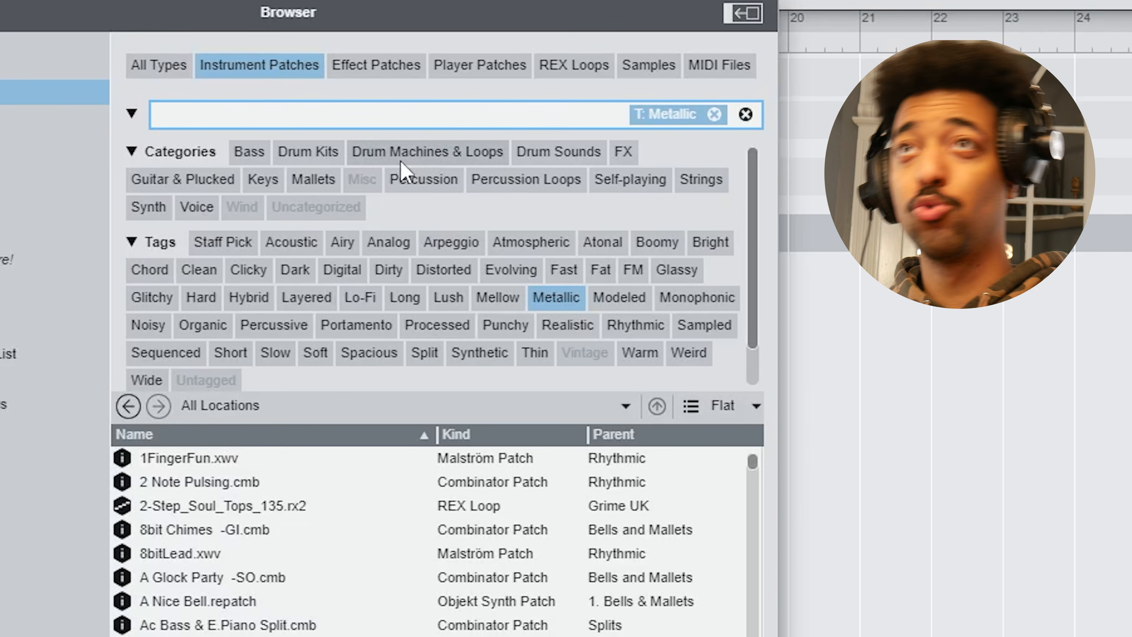
# Step: Clear the Metallic filter, narrow the browser to percussion REX loops, and add the Bongos_02b_085 loop as a track
pyautogui.click(714, 114)
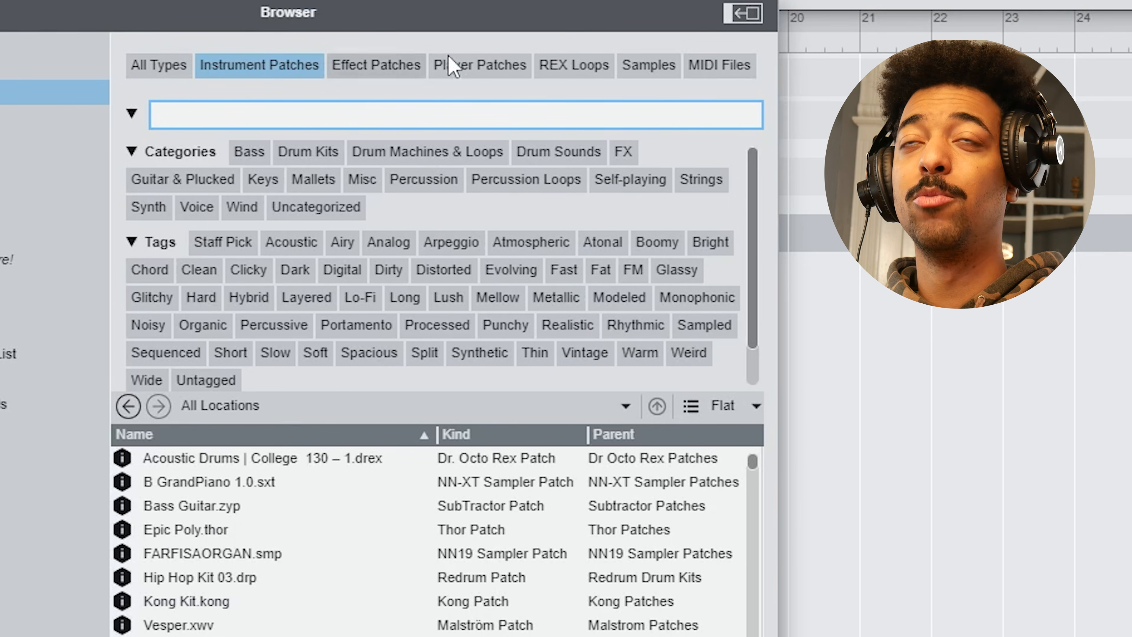
pyautogui.click(589, 72)
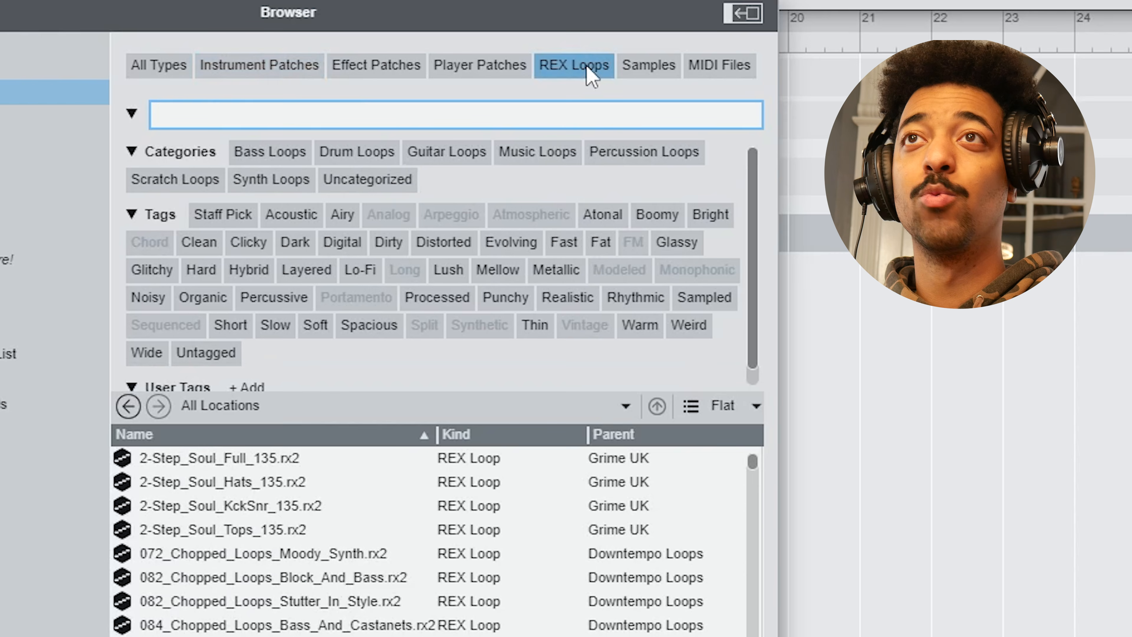
pyautogui.click(624, 152)
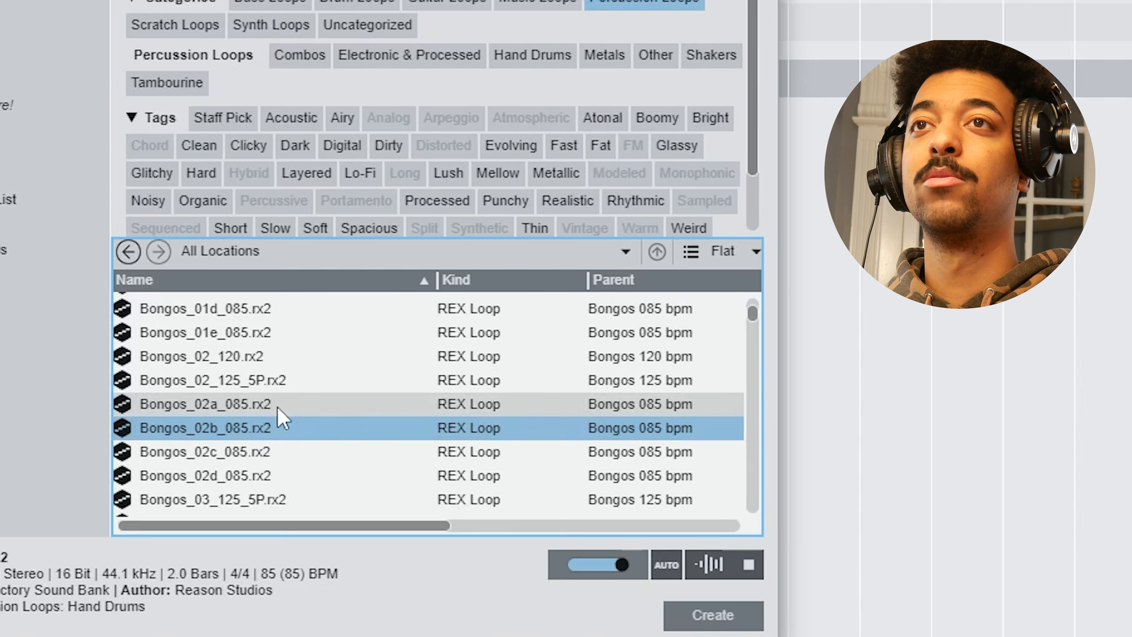
pyautogui.click(280, 414)
pyautogui.click(281, 428)
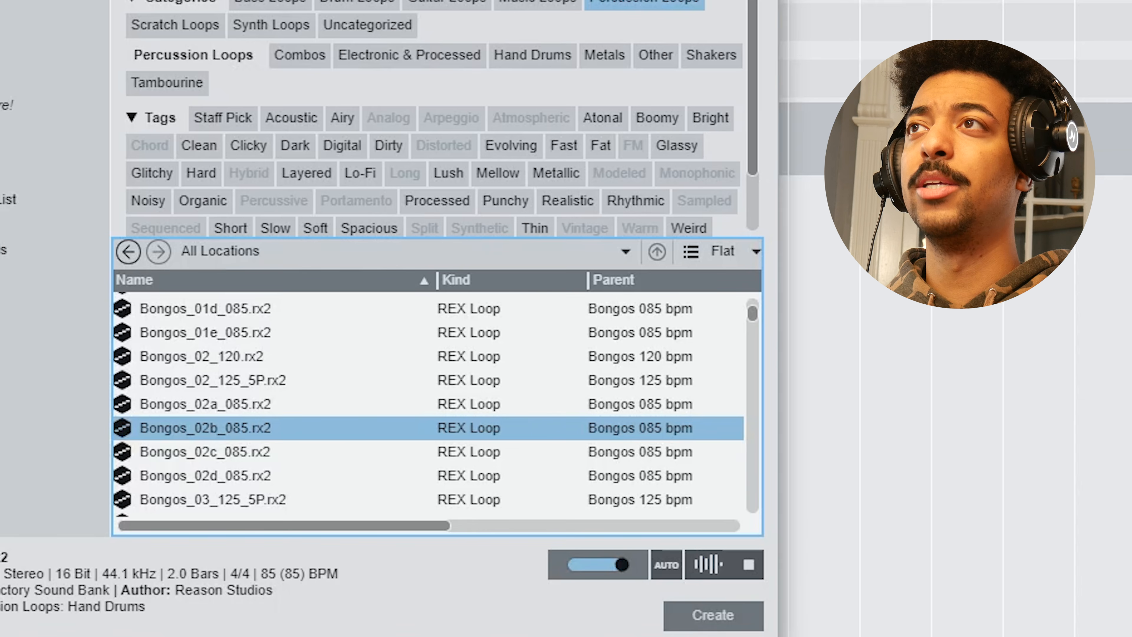
# Step: Audition more percussion loops and add Chopped_Guiro_6_90 as a new audio track starting at bar 1
pyautogui.scroll(-3, 195, 396)
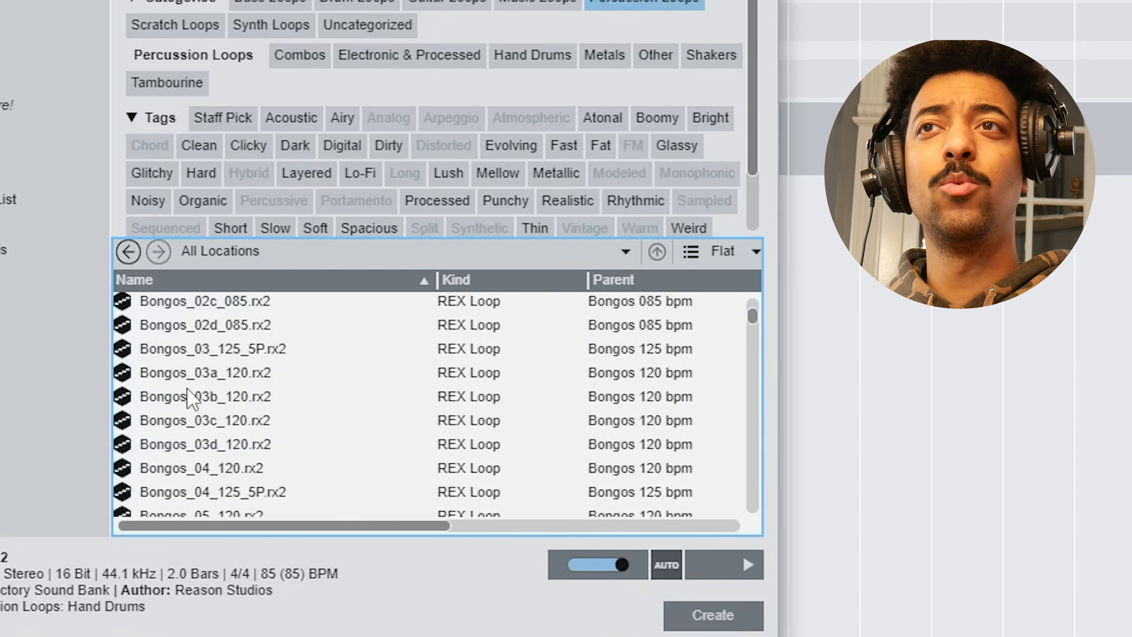
pyautogui.scroll(-5, 187, 395)
pyautogui.scroll(-5, 187, 392)
pyautogui.click(214, 324)
pyautogui.click(232, 421)
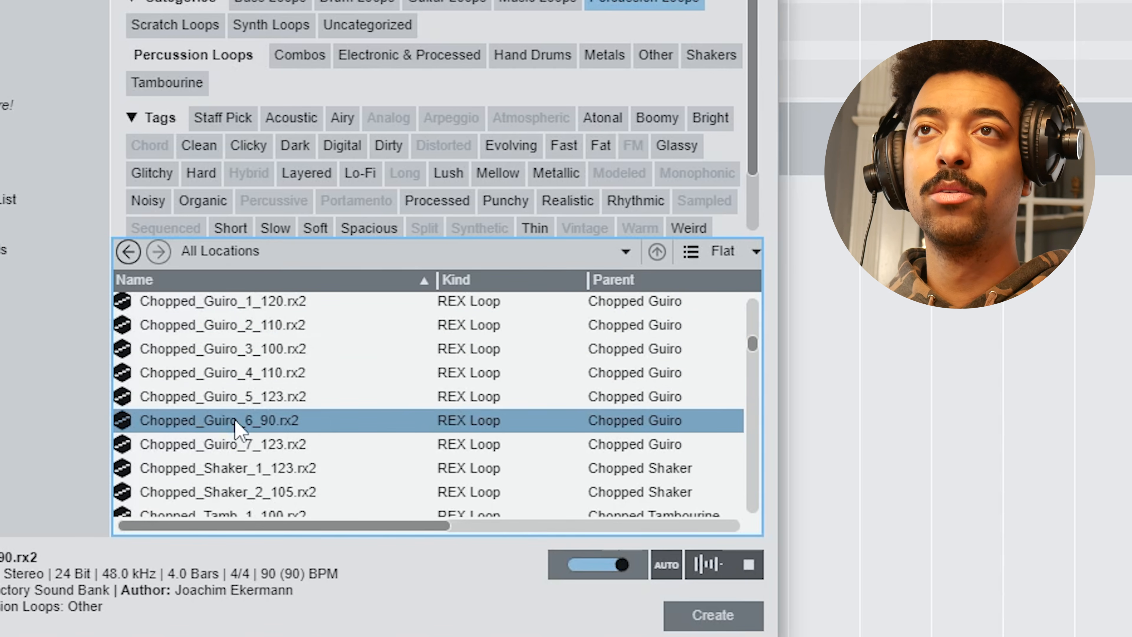
pyautogui.moveTo(224, 424); pyautogui.dragTo(93, 377)
# Step: Solo the Chopped_Guiro_6_90 track, time-stretch its clip to 8 bars, and listen to the slowed loop
pyautogui.click(151, 412)
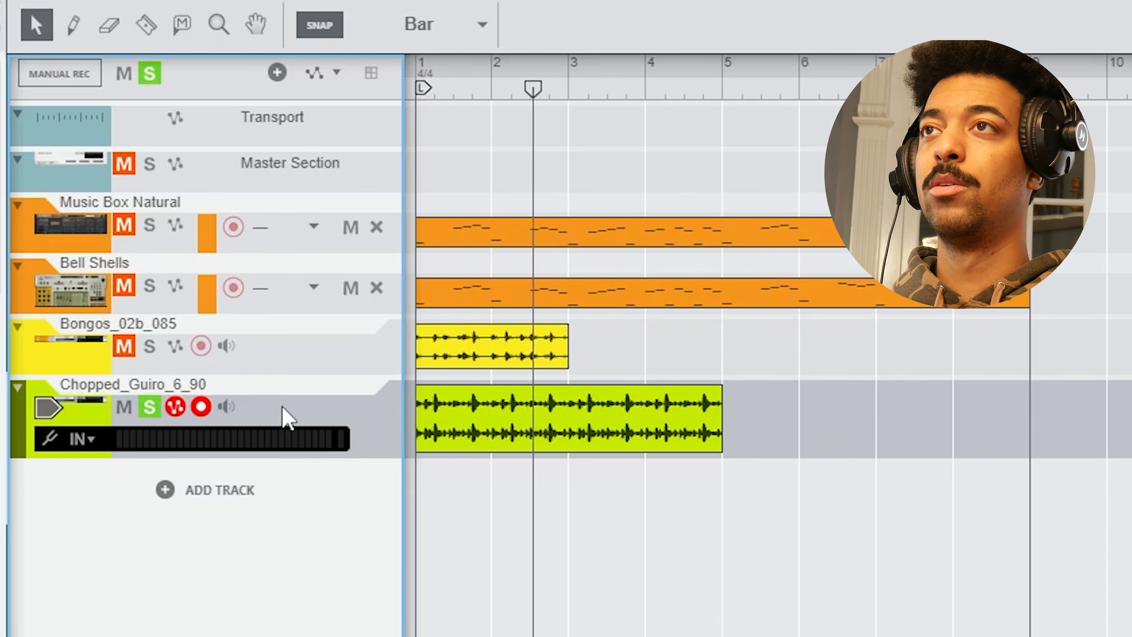
pyautogui.click(553, 435)
pyautogui.press('space')
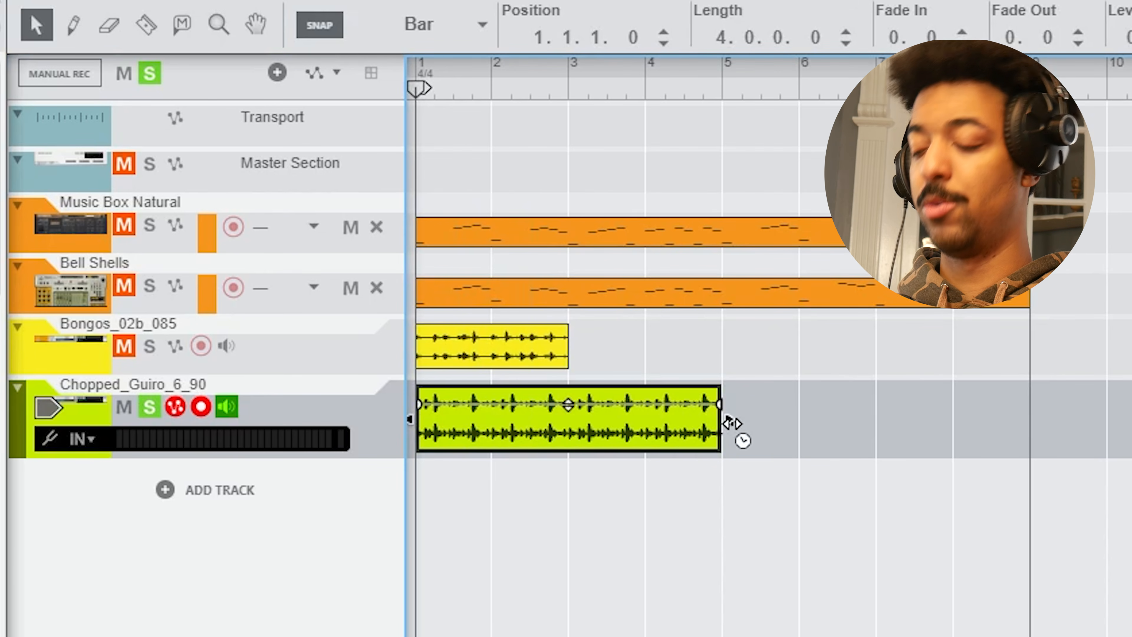
pyautogui.moveTo(731, 422); pyautogui.dragTo(1024, 436)
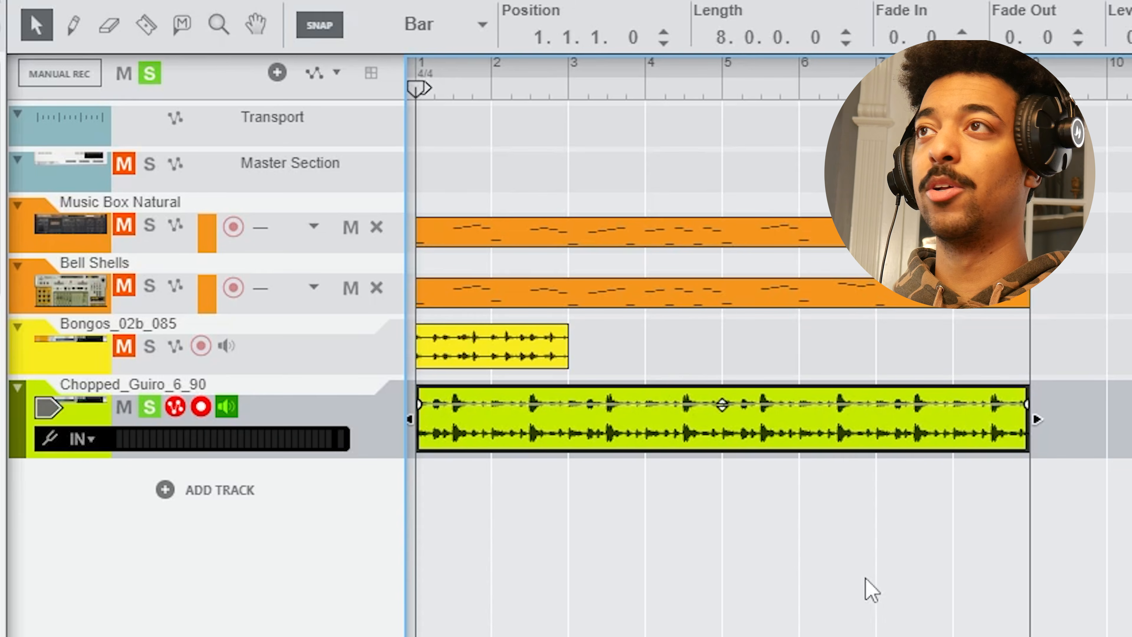
pyautogui.press('space')
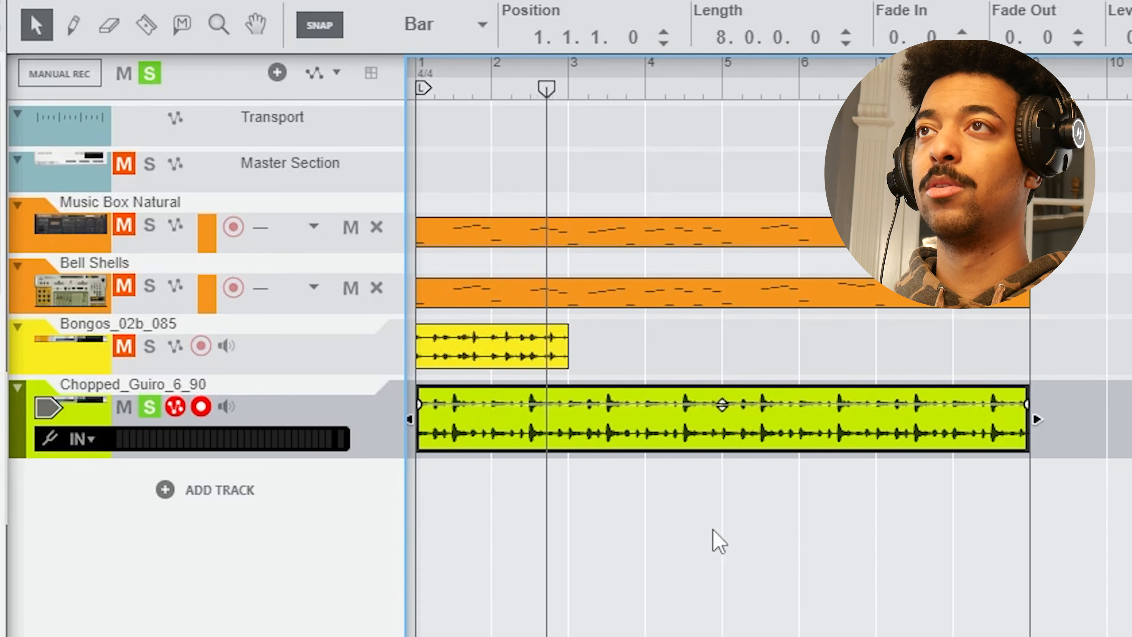
pyautogui.press('space')
# Step: Solo the Bongos_02b_085 track, time-stretch its clip to 4 bars, and play it back
pyautogui.click(149, 347)
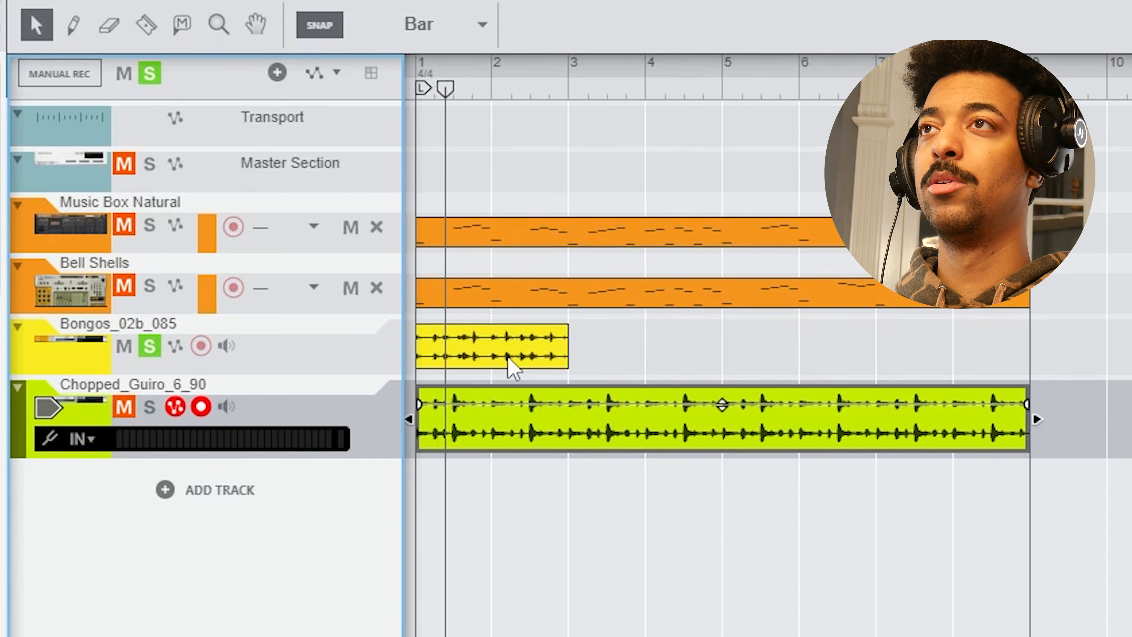
pyautogui.press('space')
pyautogui.click(507, 356)
pyautogui.moveTo(575, 348); pyautogui.dragTo(670, 347)
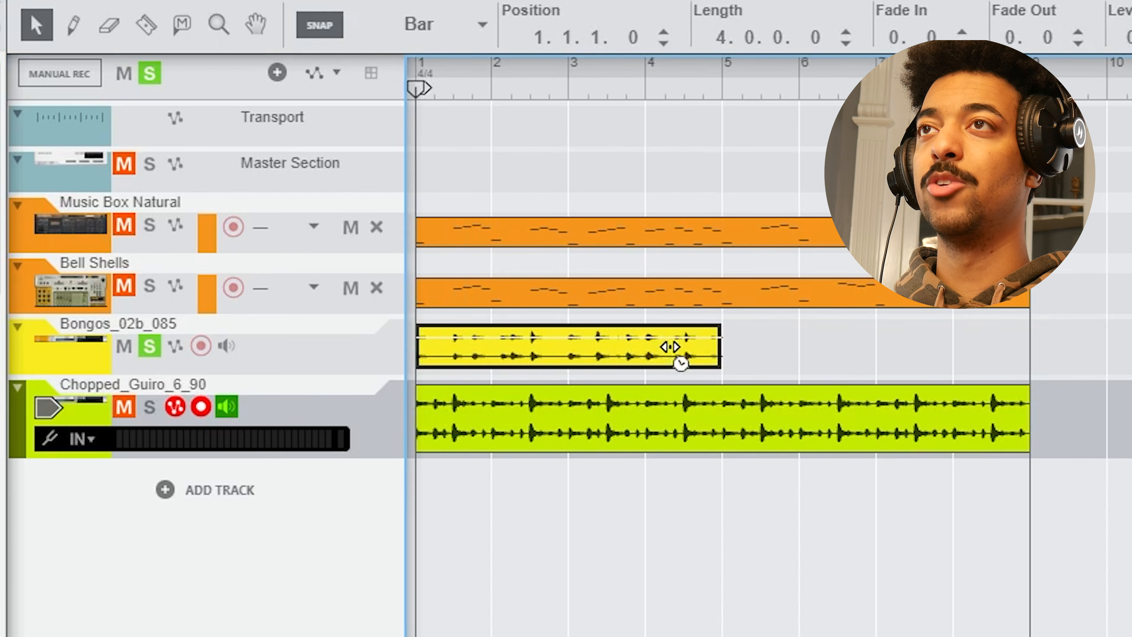
pyautogui.press('space')
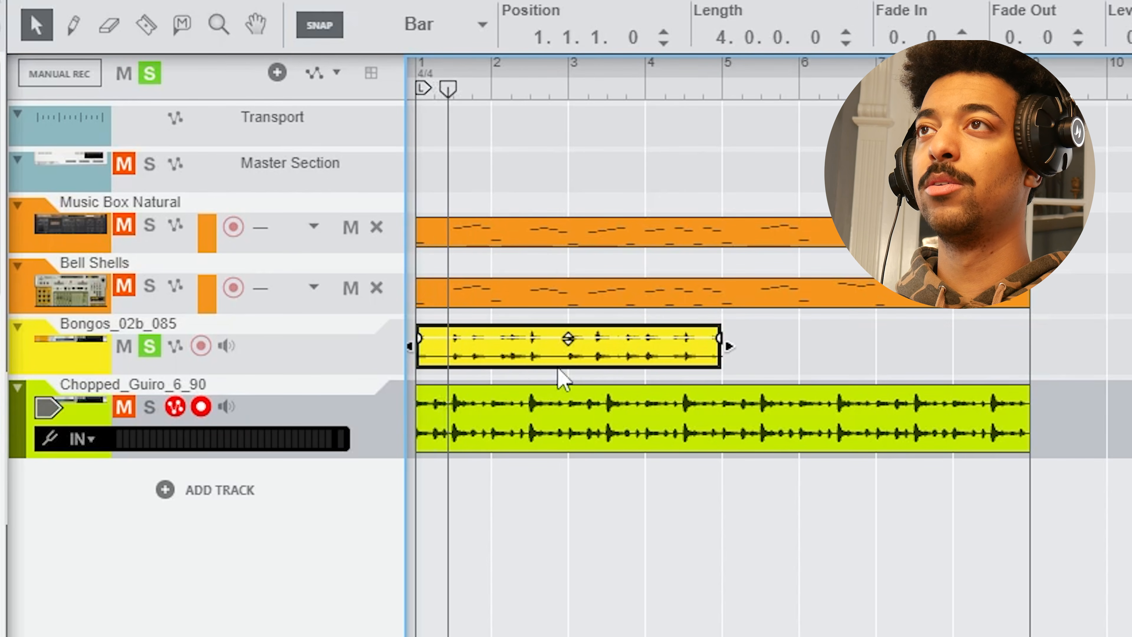
# Step: Duplicate the Bongos_02b_085 clip so it fills bars 5 to 8, clear the solo, and play all the layers together
pyautogui.hotkey('ctrl', 'd')
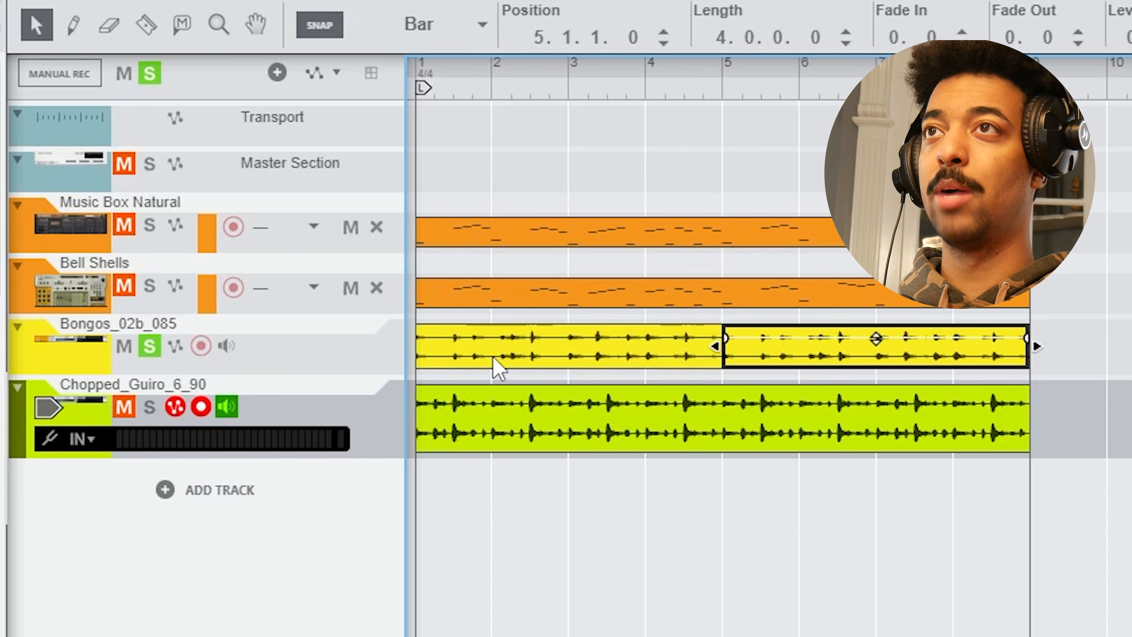
pyautogui.click(148, 406)
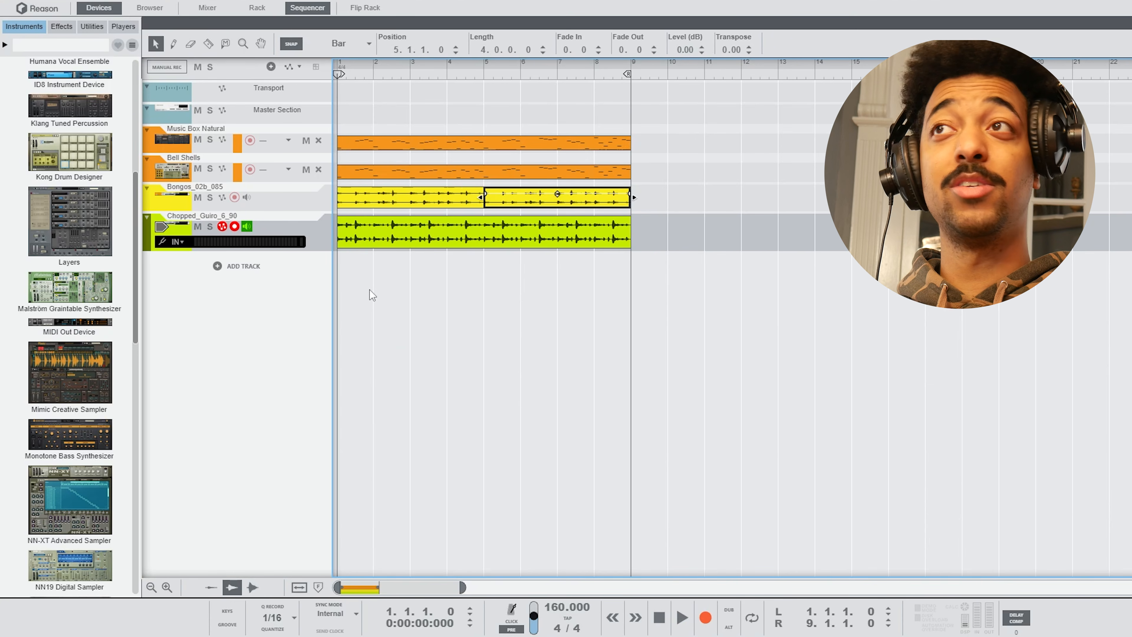
pyautogui.press('space')
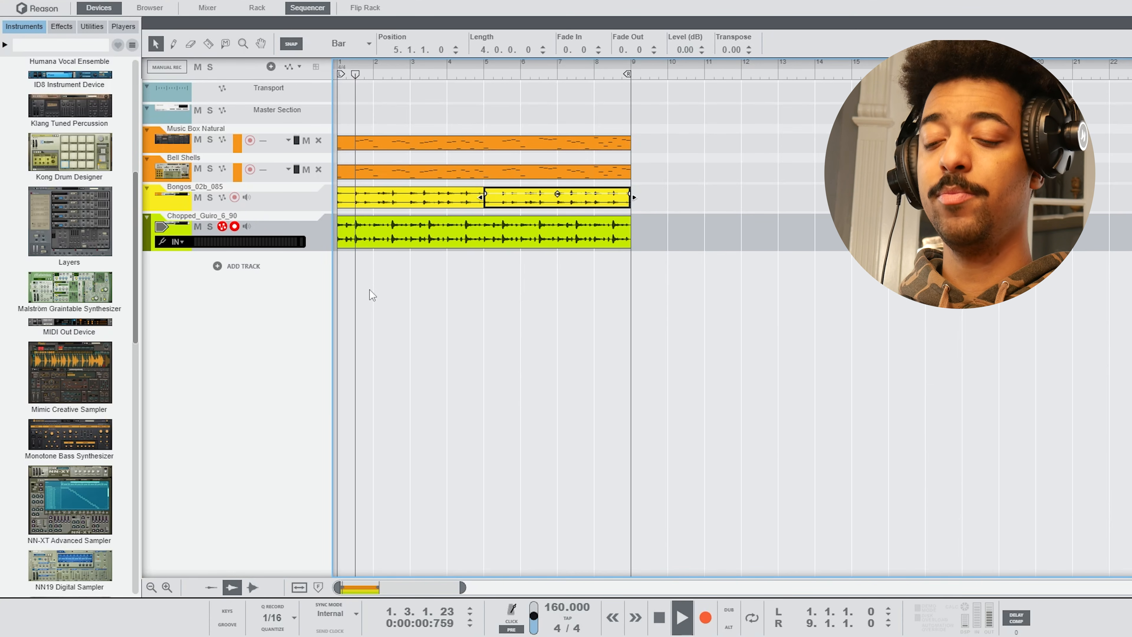
# Step: Slightly lower the mixer levels of the Chopped_Guiro, Bongos, Bell Shells, and Music Box Natural channels while the beat plays
pyautogui.press('F5')
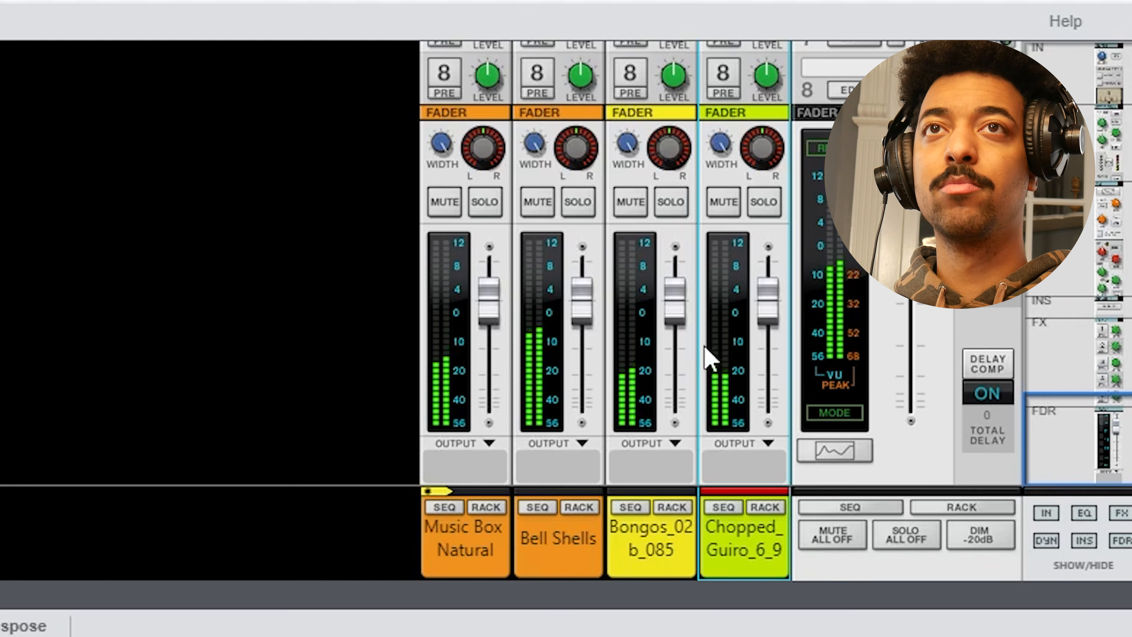
pyautogui.moveTo(1031, 138); pyautogui.dragTo(1068, 152)
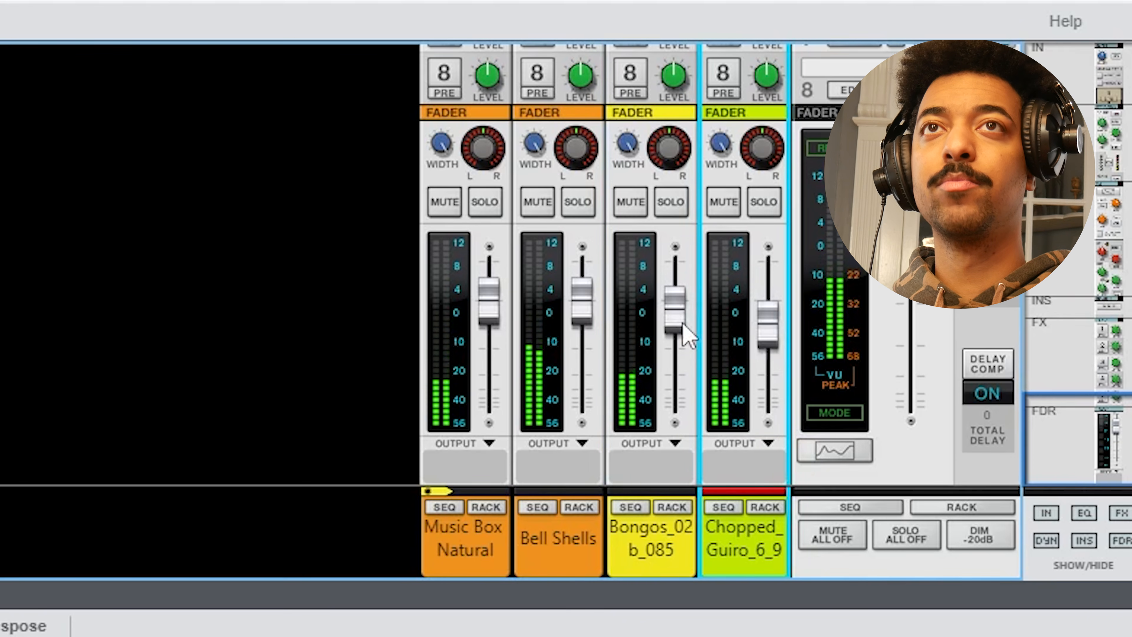
pyautogui.moveTo(685, 330); pyautogui.dragTo(683, 338)
pyautogui.moveTo(585, 315); pyautogui.dragTo(583, 324)
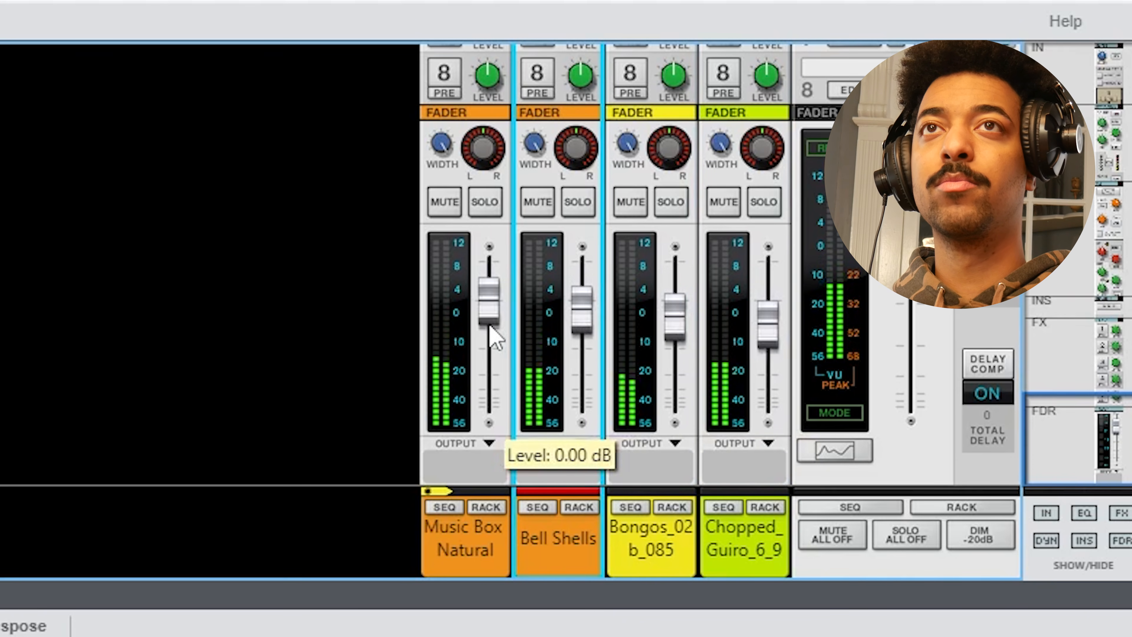
pyautogui.moveTo(489, 321); pyautogui.dragTo(493, 328)
pyautogui.click(589, 319)
pyautogui.click(577, 316)
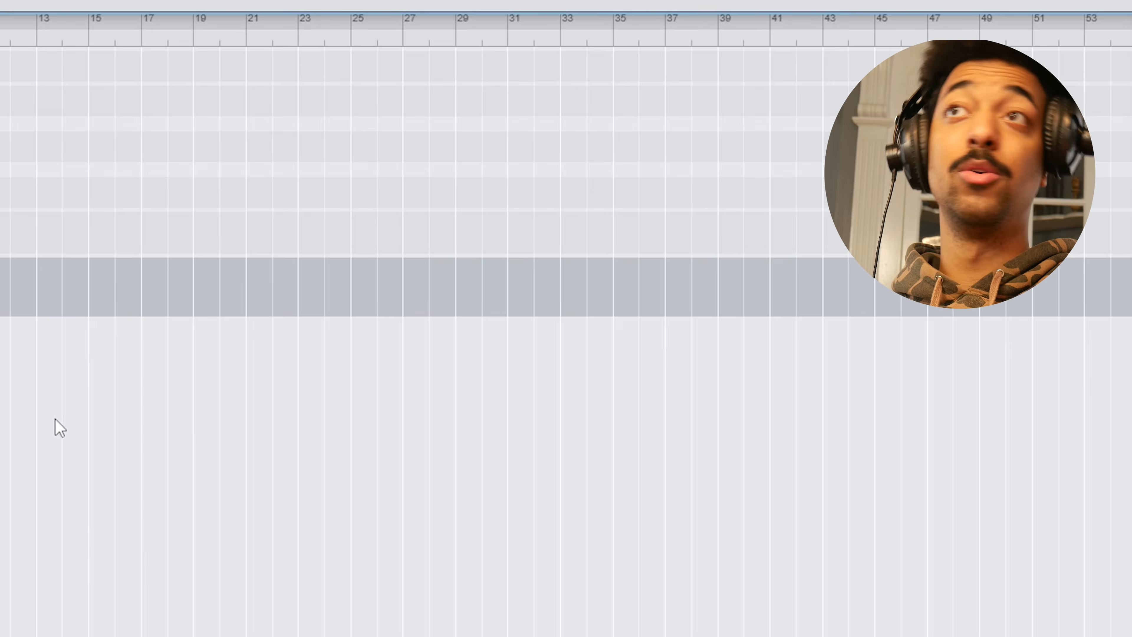
# Step: Open the patch browser and filter instrument patches to the Synth Bass category with the Hard tag
pyautogui.hotkey('ctrl', 'f')
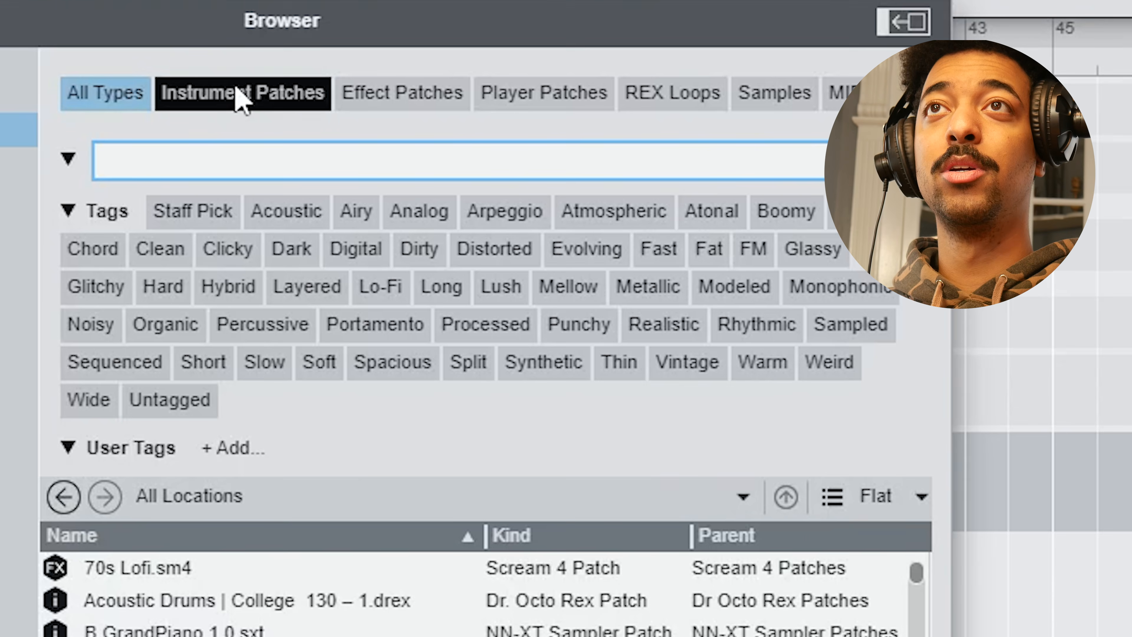
pyautogui.click(392, 58)
pyautogui.click(305, 171)
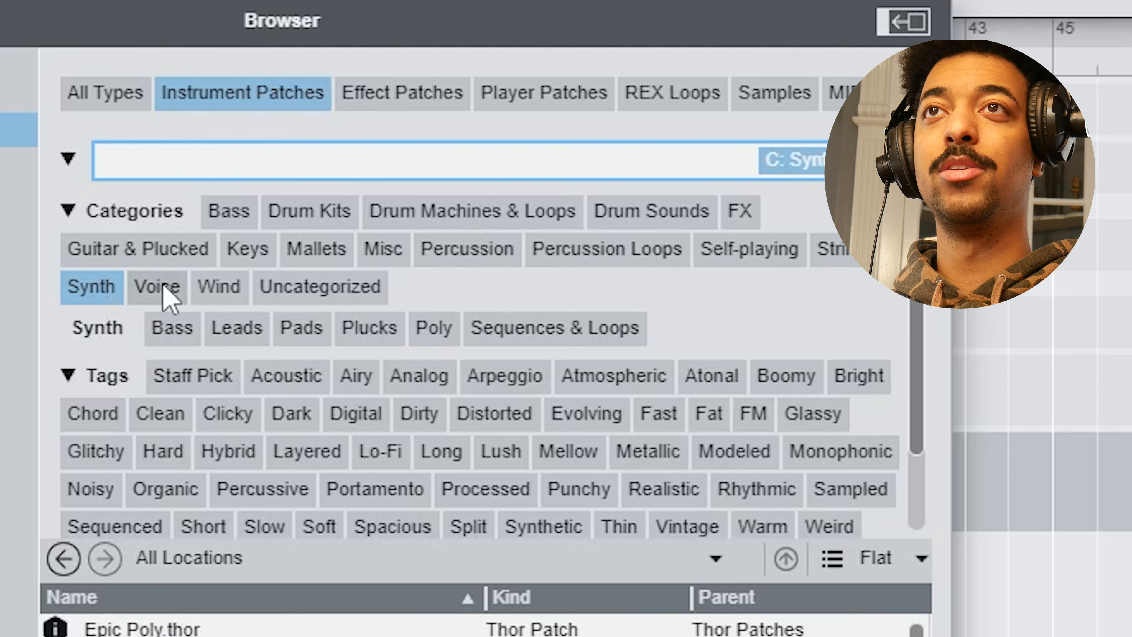
pyautogui.click(180, 328)
pyautogui.scroll(-3, 330, 352)
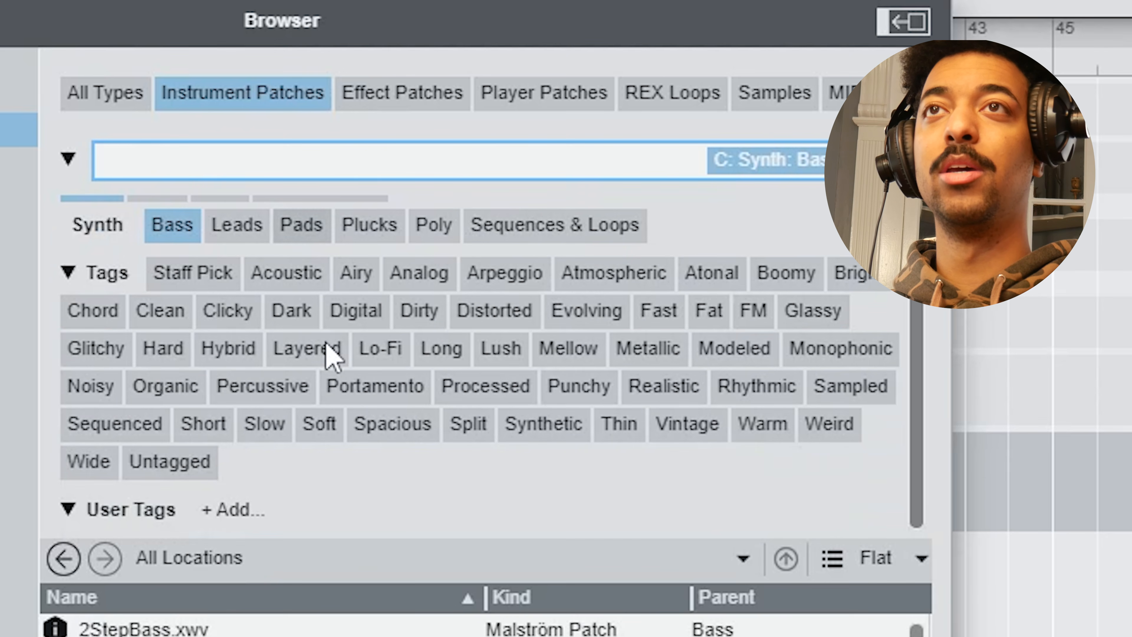
pyautogui.click(166, 350)
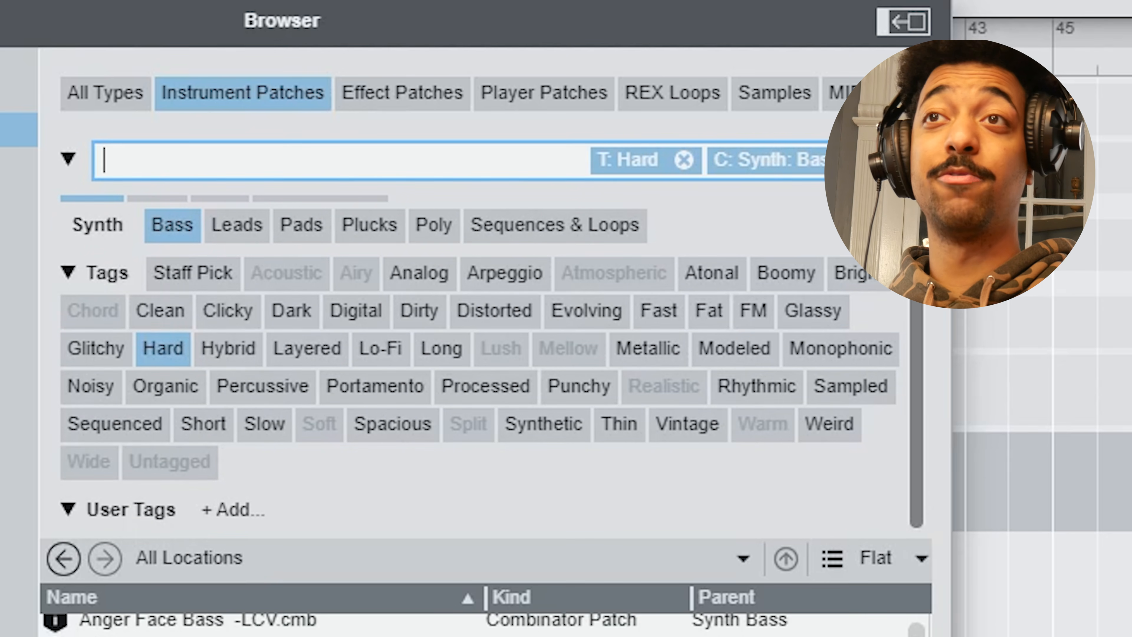
# Step: Try out the CPU Club Midnight Bass patch with a few notes, lowering the keyboard octave to C2
pyautogui.press('g')
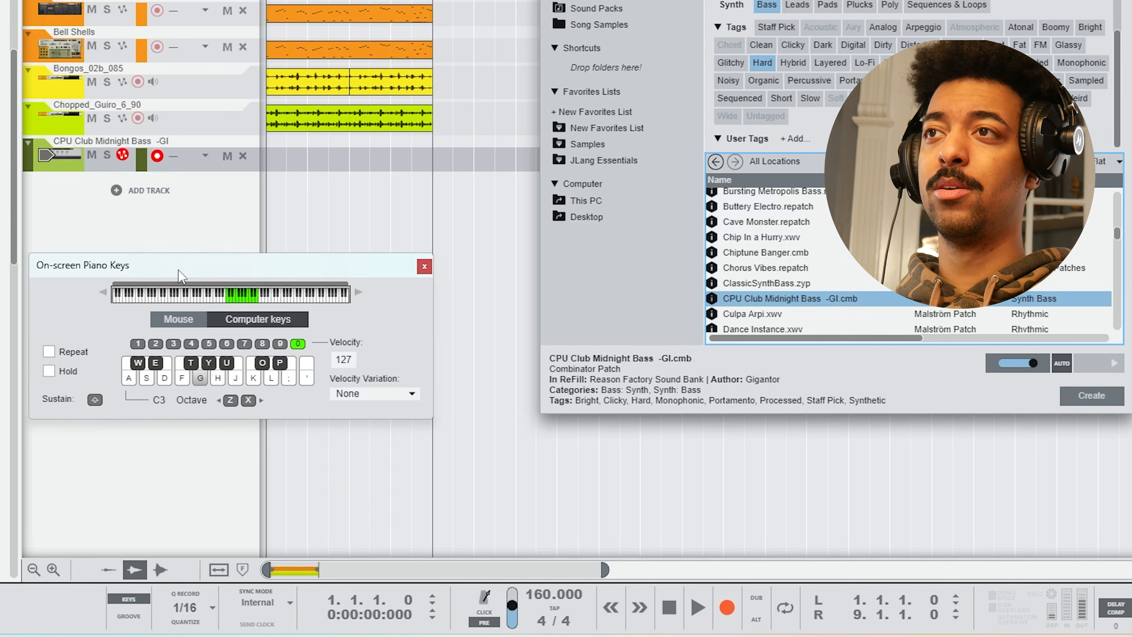
pyautogui.press('h')
pyautogui.press('j')
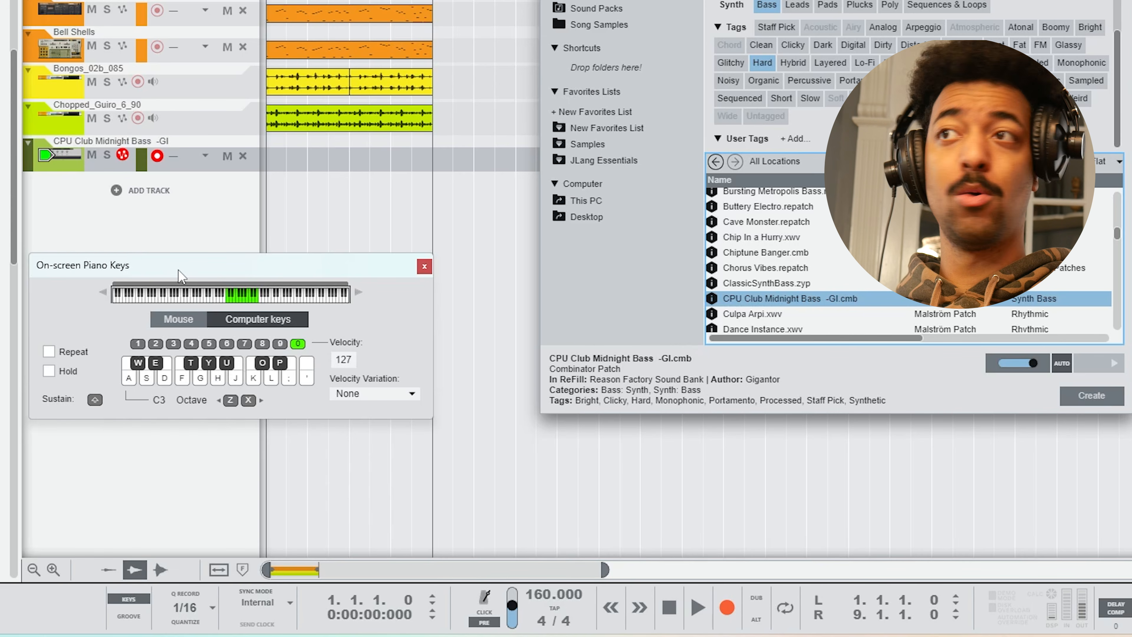
pyautogui.press('z')
pyautogui.press('g')
pyautogui.press('h')
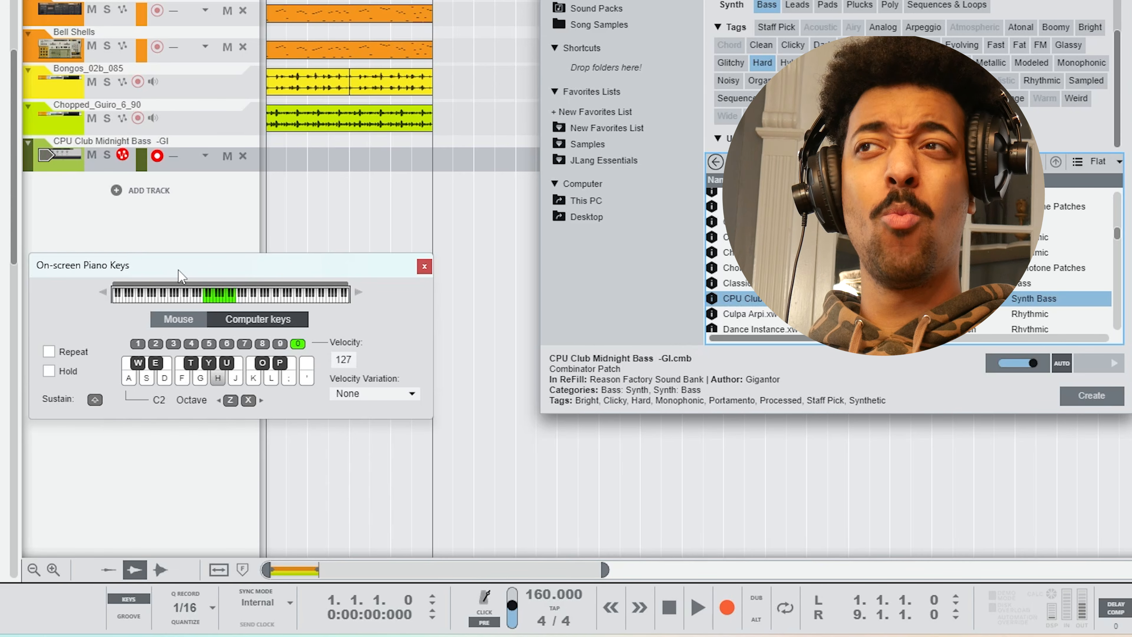
pyautogui.press('d')
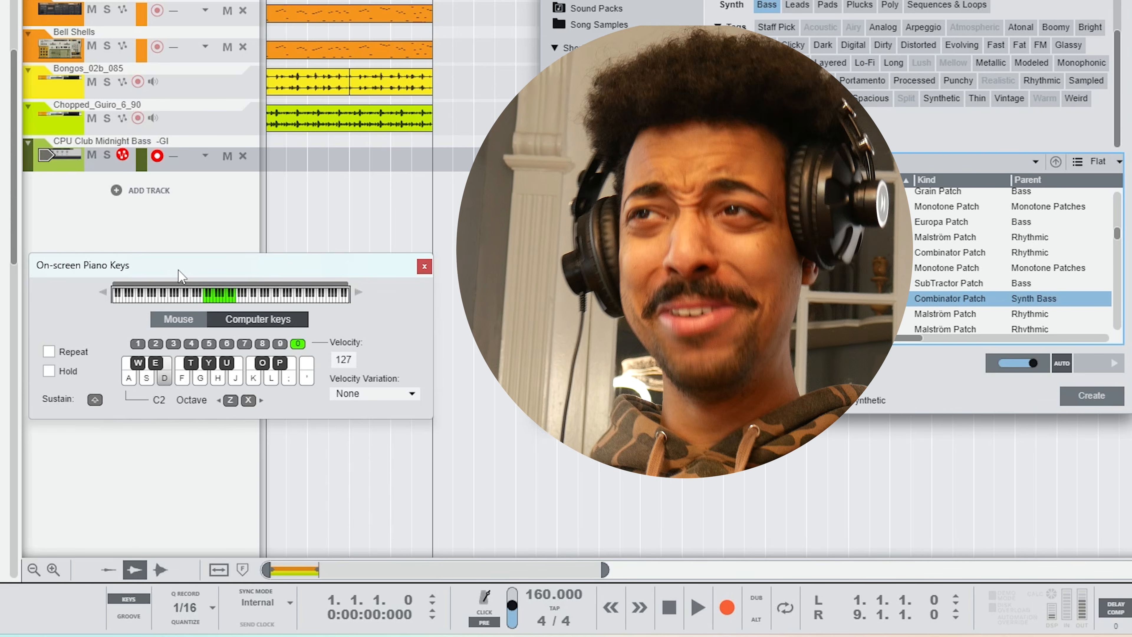
pyautogui.press('f')
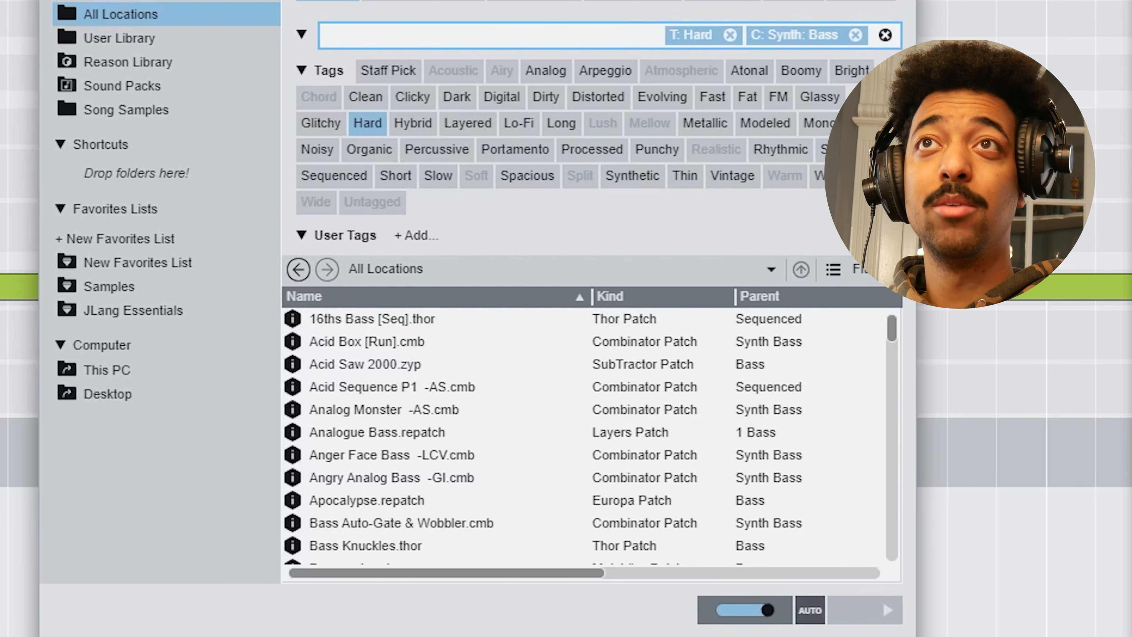
# Step: Clear the bass filters and narrow the browser to drum samples in the Noises & FX category
pyautogui.click(738, 33)
pyautogui.click(792, 35)
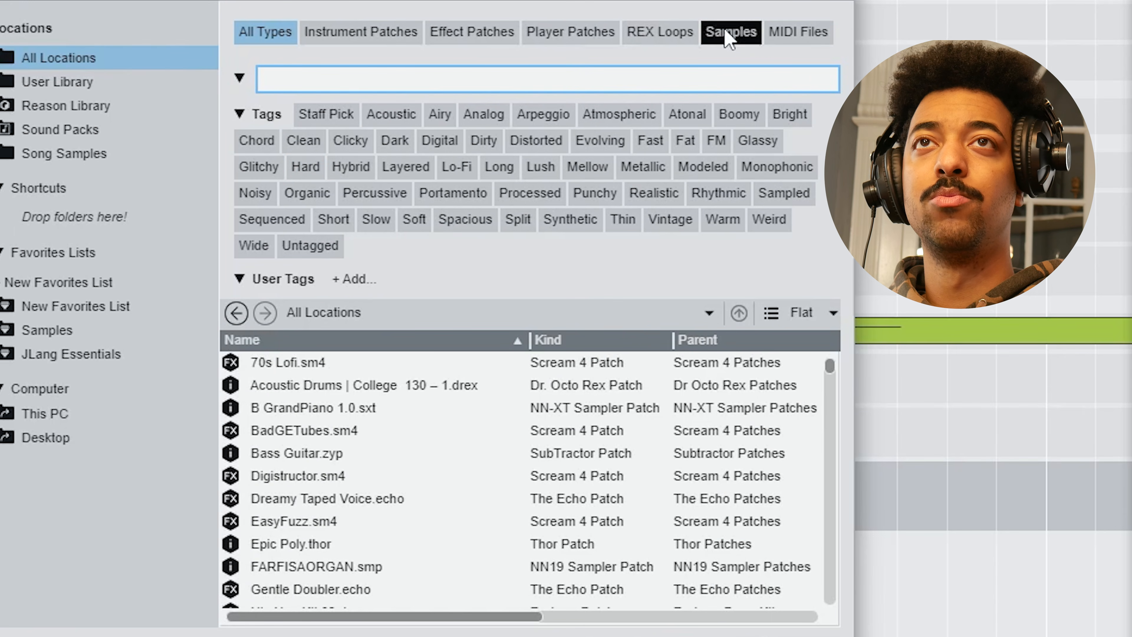
pyautogui.click(729, 36)
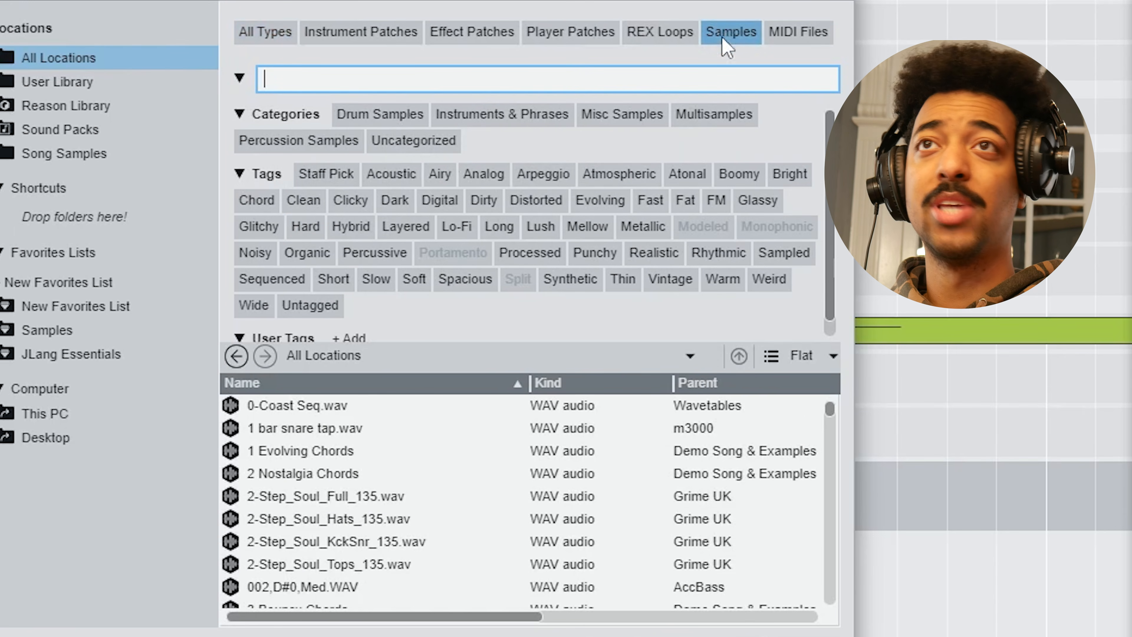
pyautogui.click(379, 115)
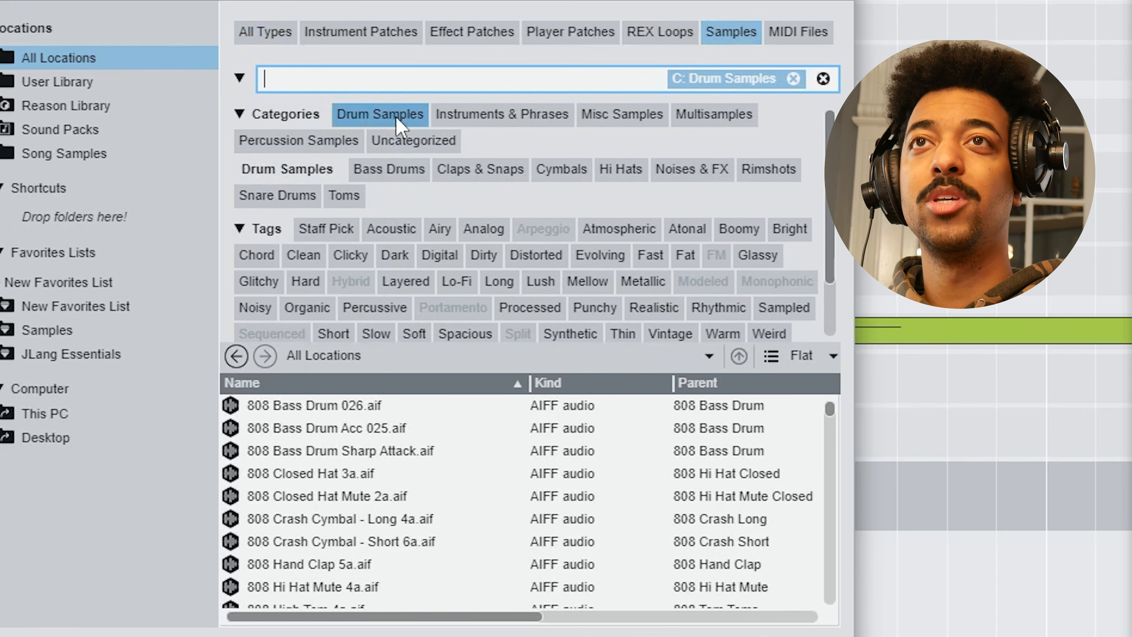
pyautogui.click(692, 169)
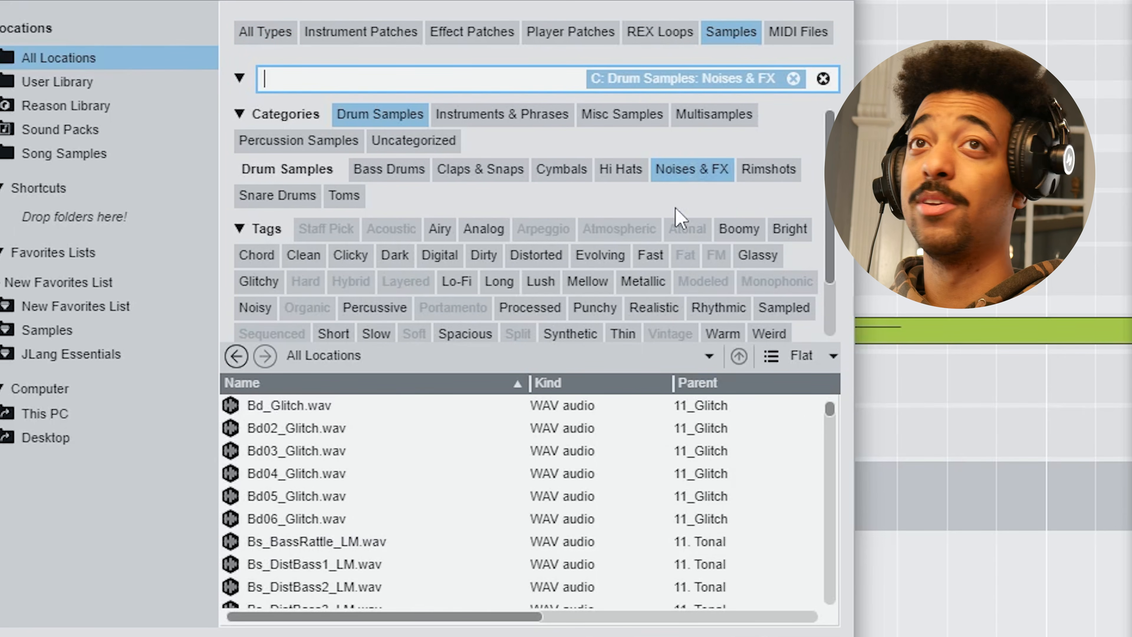
# Step: Audition Noises & FX samples such as Fx_oops_SC and Fx_oulala2_SC, and choose Fx_Panteziser_BL.wav for a new audio track
pyautogui.click(316, 475)
pyautogui.scroll(-4, 316, 475)
pyautogui.click(315, 479)
pyautogui.scroll(-5, 315, 475)
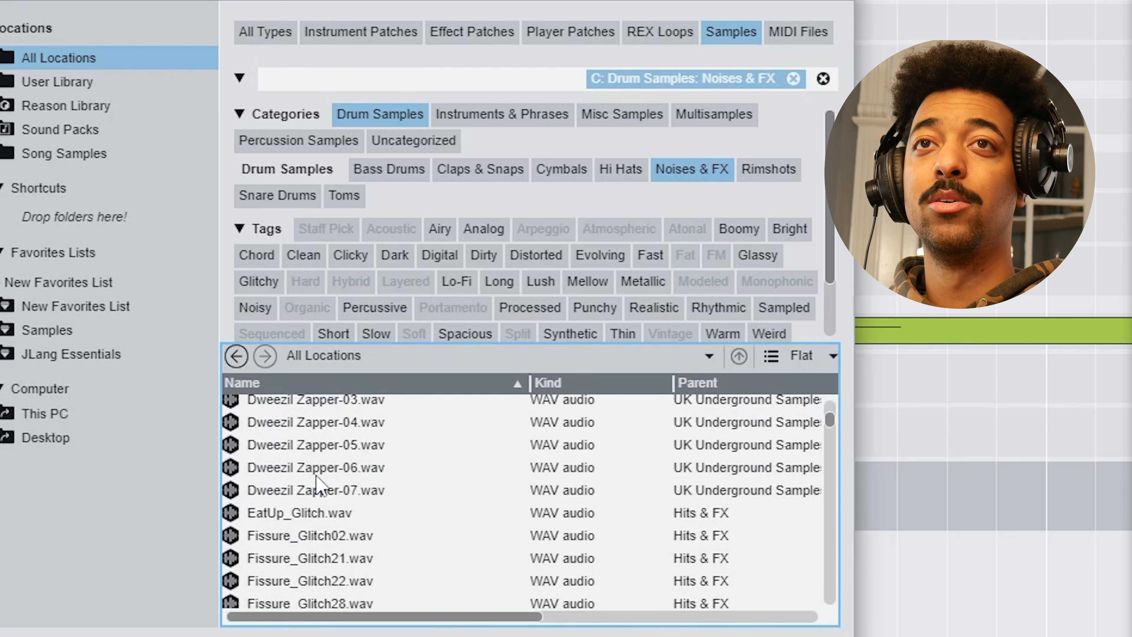
pyautogui.click(315, 473)
pyautogui.scroll(-2, 315, 475)
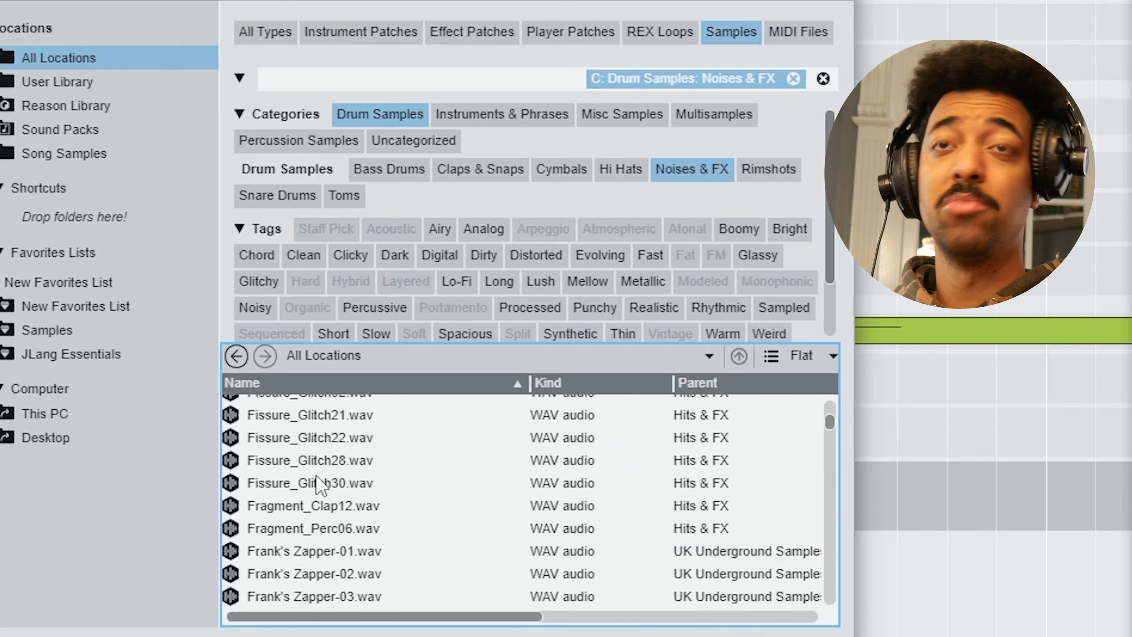
pyautogui.scroll(-5, 315, 475)
pyautogui.click(415, 433)
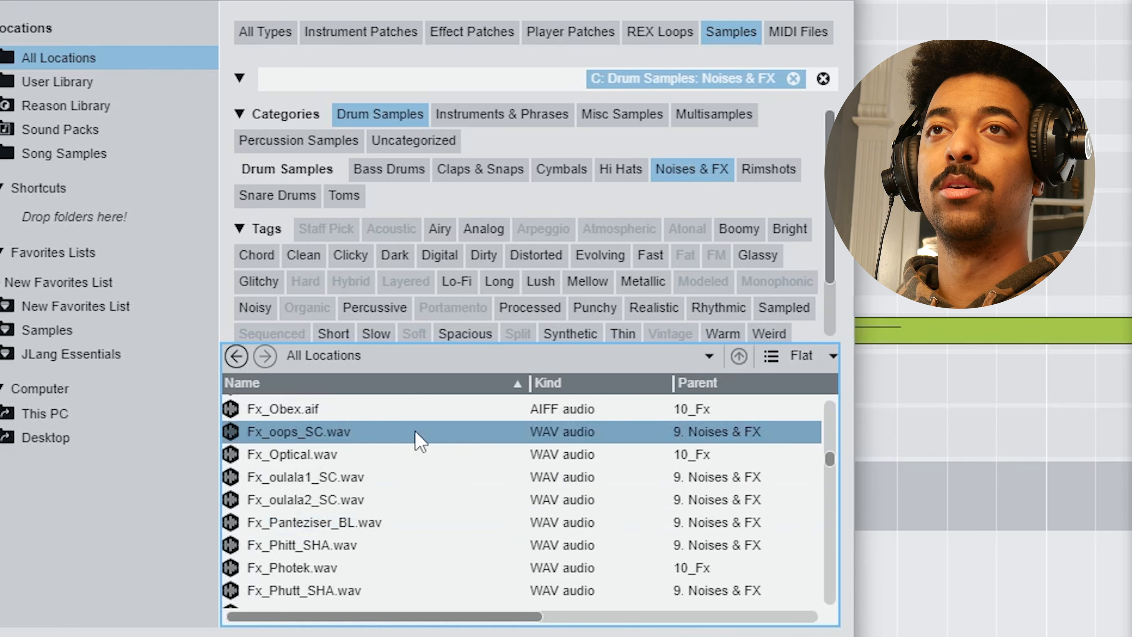
pyautogui.click(402, 475)
pyautogui.click(402, 499)
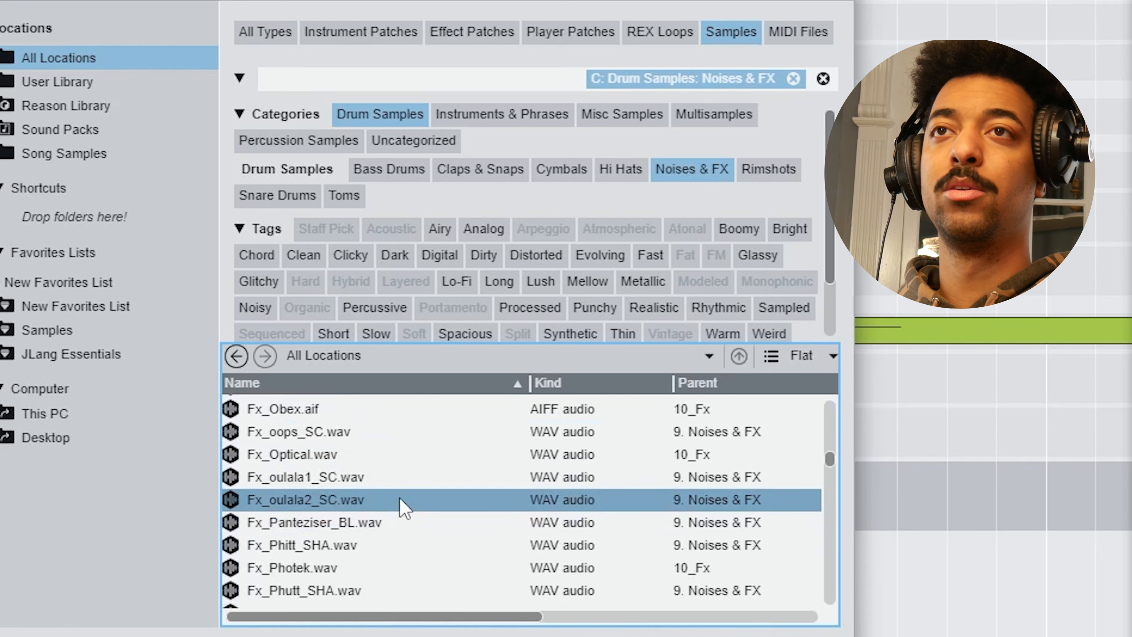
pyautogui.click(393, 522)
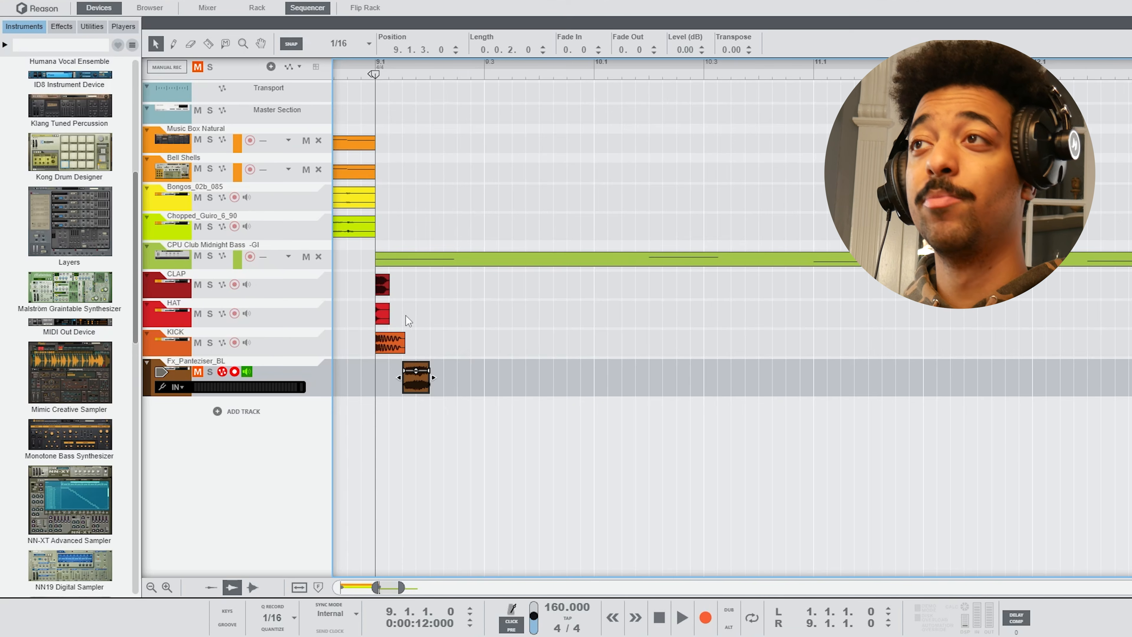
# Step: Repeat the hat every 1/8 note from bar 9 through bar 16 and place a clap on beat 3 of each bar
pyautogui.click(390, 310)
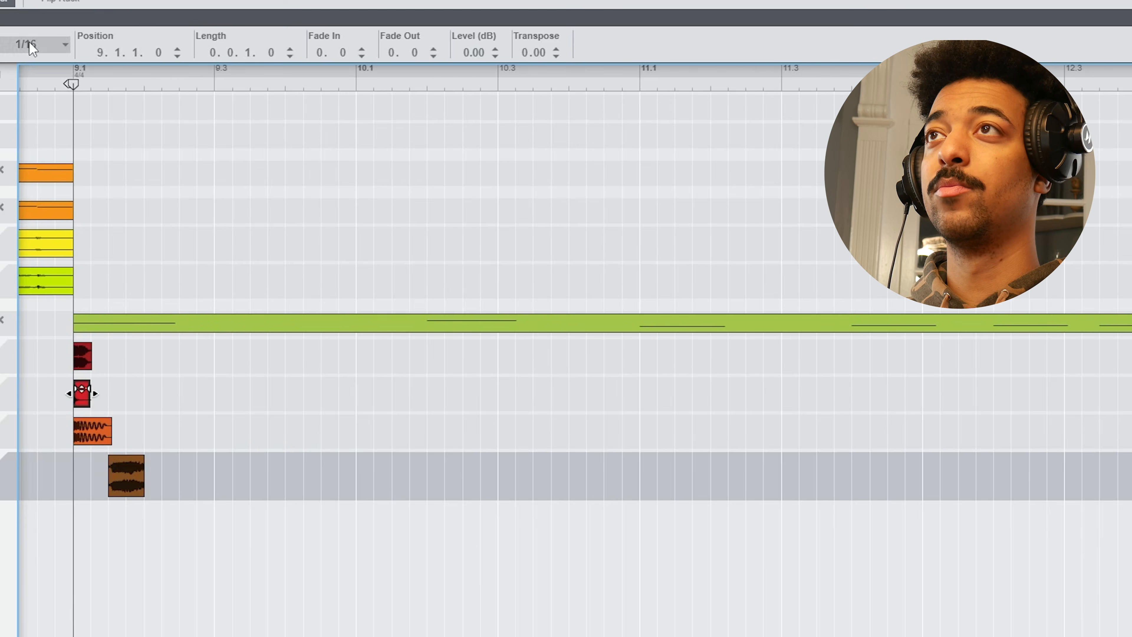
pyautogui.moveTo(390, 310); pyautogui.dragTo(404, 310)
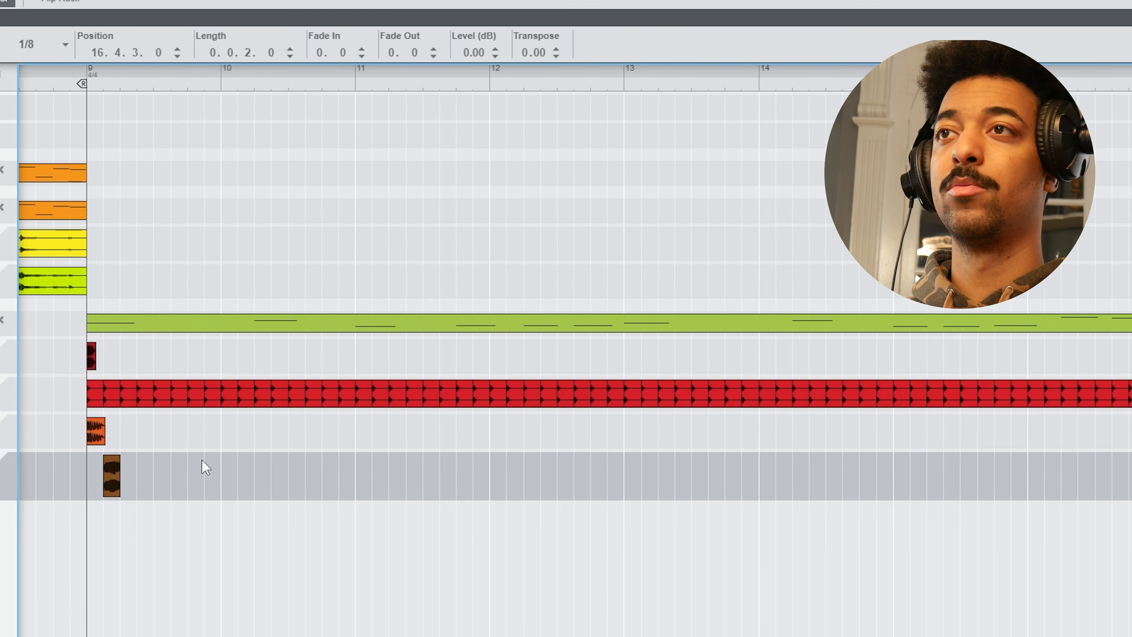
pyautogui.moveTo(389, 283); pyautogui.dragTo(546, 289)
pyautogui.moveTo(293, 356); pyautogui.dragTo(427, 357)
pyautogui.moveTo(427, 357); pyautogui.dragTo(965, 357)
pyautogui.moveTo(965, 357); pyautogui.dragTo(1100, 357)
# Step: Play the section, and copy the kick along the KICK track to follow the bass note rhythm from bar 9 onward
pyautogui.press('space')
pyautogui.press('space')
pyautogui.moveTo(96, 435); pyautogui.dragTo(263, 435)
pyautogui.moveTo(599, 441); pyautogui.dragTo(633, 439)
pyautogui.moveTo(953, 439); pyautogui.dragTo(1004, 439)
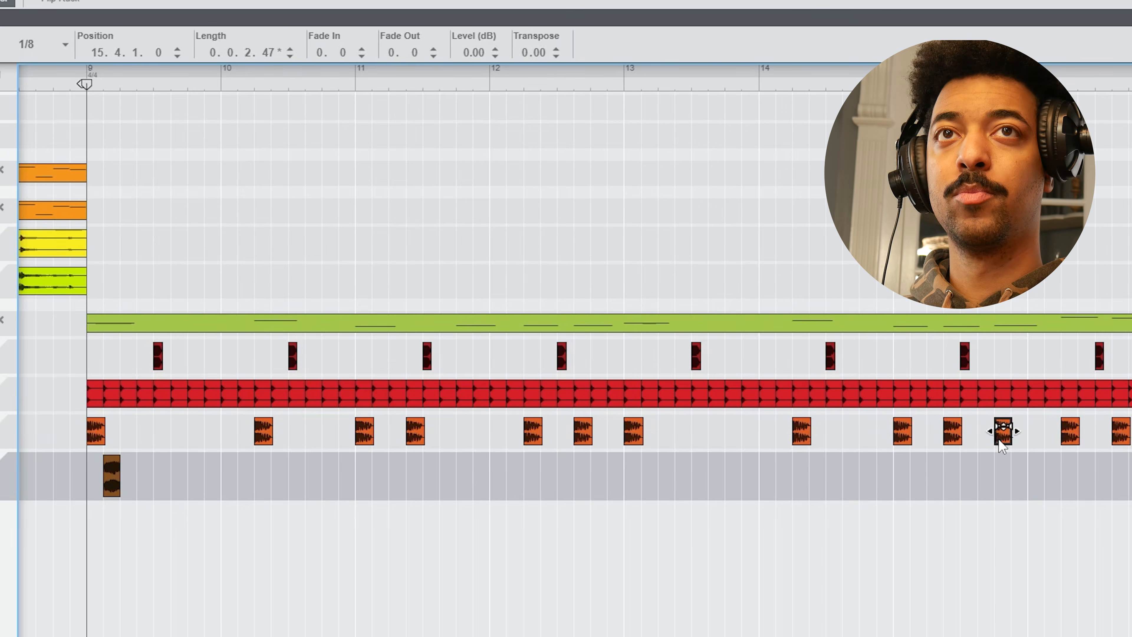
# Step: Move the Fx_Panteziser_BL clip to beat 4 of bar 12 and mute the hat hits that overlap it
pyautogui.moveTo(111, 477); pyautogui.dragTo(275, 476)
pyautogui.scroll(5, 342, 215)
pyautogui.moveTo(307, 430); pyautogui.dragTo(352, 399)
pyautogui.press('m')
pyautogui.moveTo(377, 479); pyautogui.dragTo(582, 477)
pyautogui.press('space')
pyautogui.scroll(-5, 279, 214)
pyautogui.moveTo(575, 413); pyautogui.dragTo(591, 397)
pyautogui.press('m')
pyautogui.moveTo(335, 412); pyautogui.dragTo(352, 396)
pyautogui.press('m')
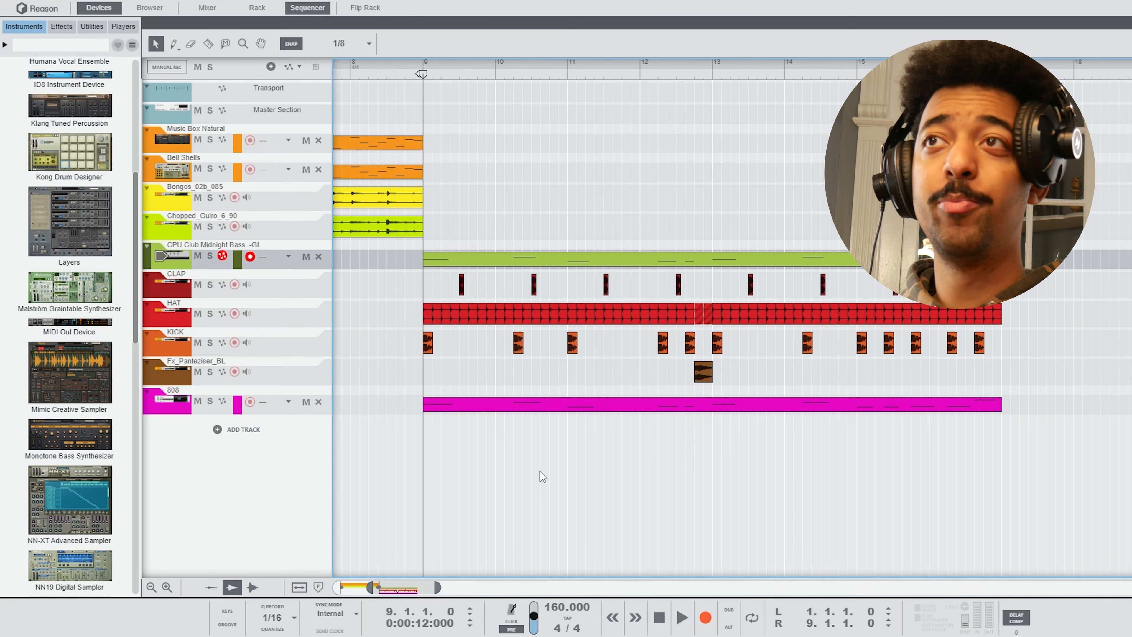
# Step: Duplicate the Music Box Natural track below Chopped_Guiro_6_90 and move the copy's 8-bar clip to start at bar 9
pyautogui.press('space')
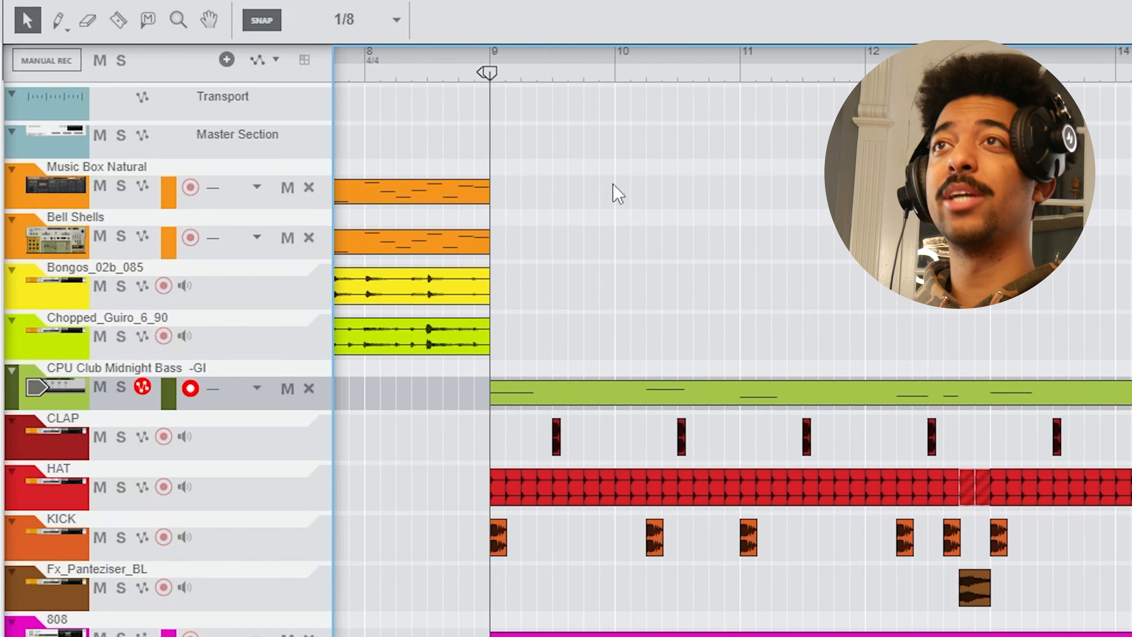
pyautogui.moveTo(591, 61); pyautogui.dragTo(592, 20)
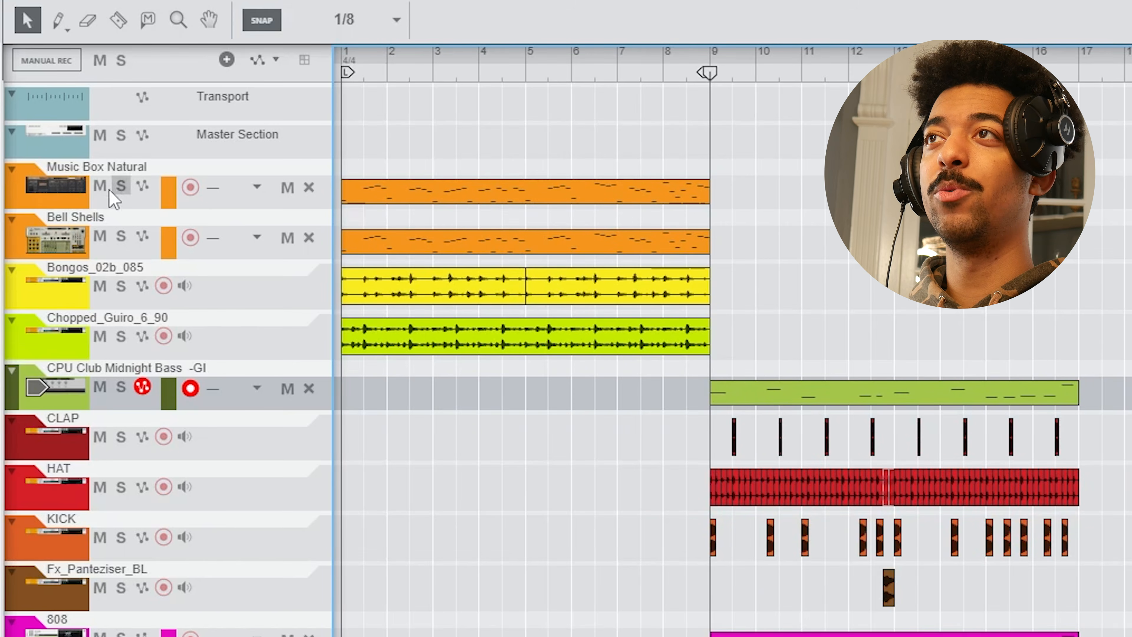
pyautogui.click(79, 197)
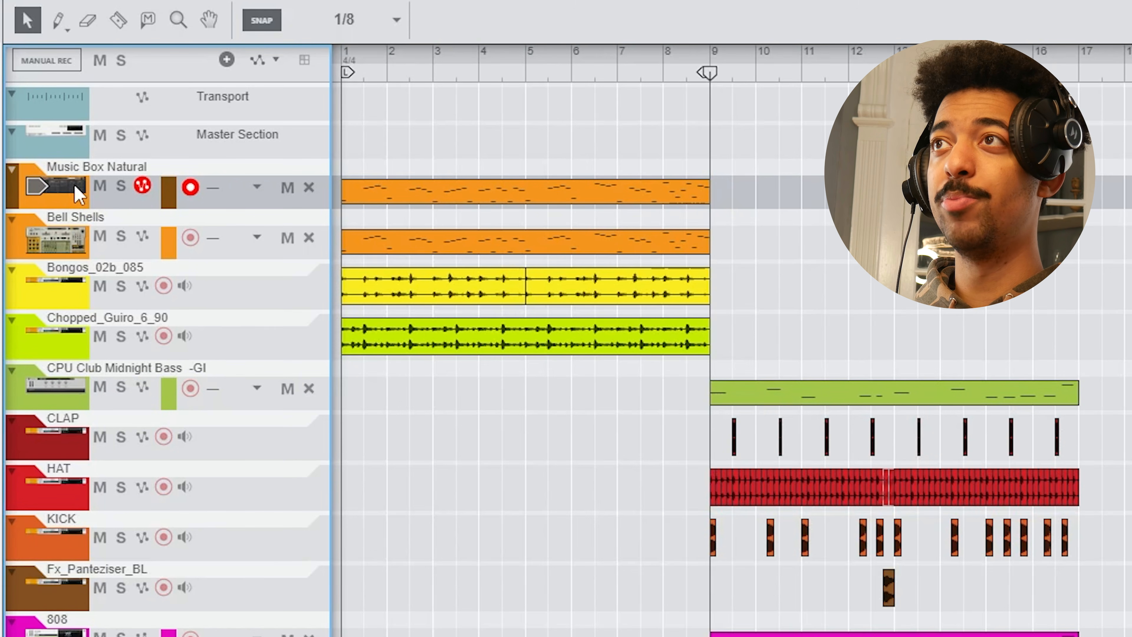
pyautogui.moveTo(66, 360); pyautogui.dragTo(87, 381)
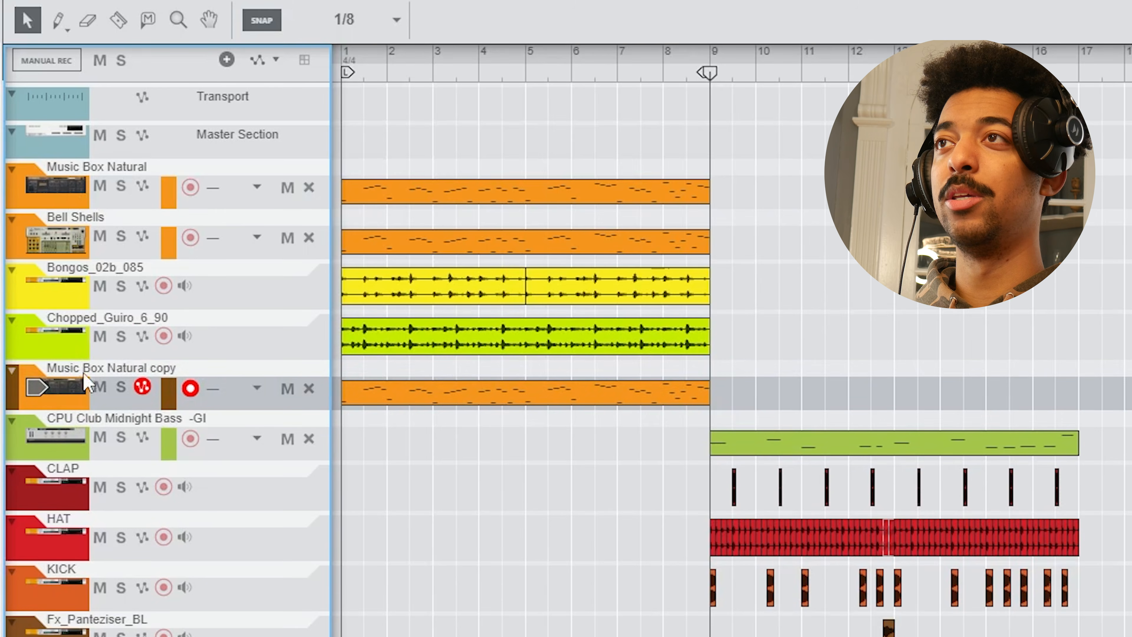
pyautogui.moveTo(463, 406); pyautogui.dragTo(830, 403)
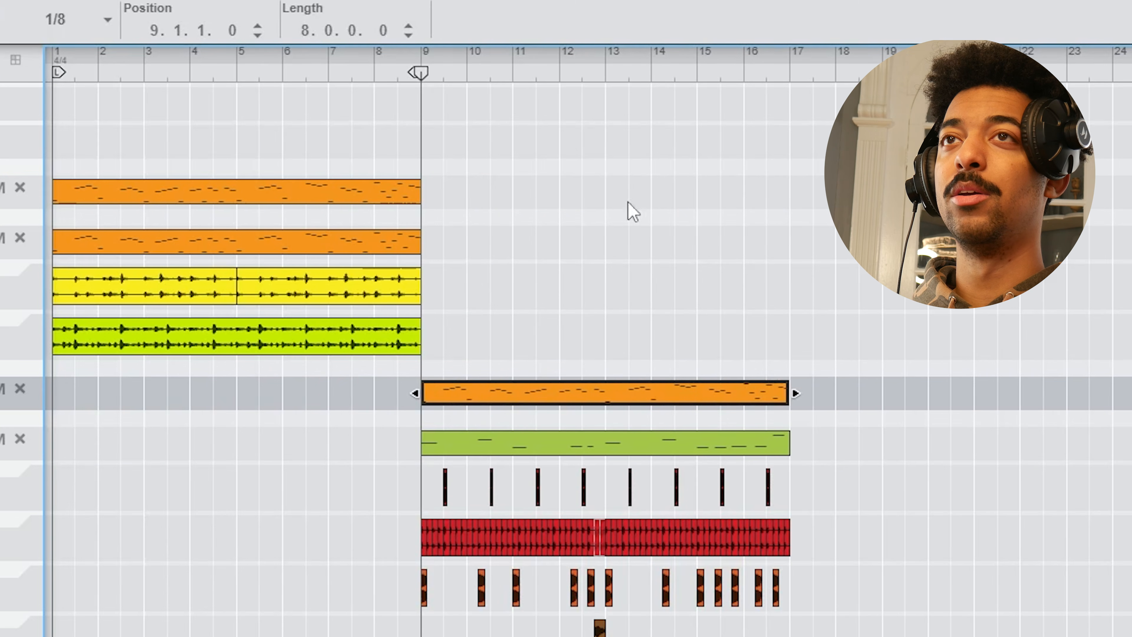
pyautogui.moveTo(579, 67); pyautogui.dragTo(600, 147)
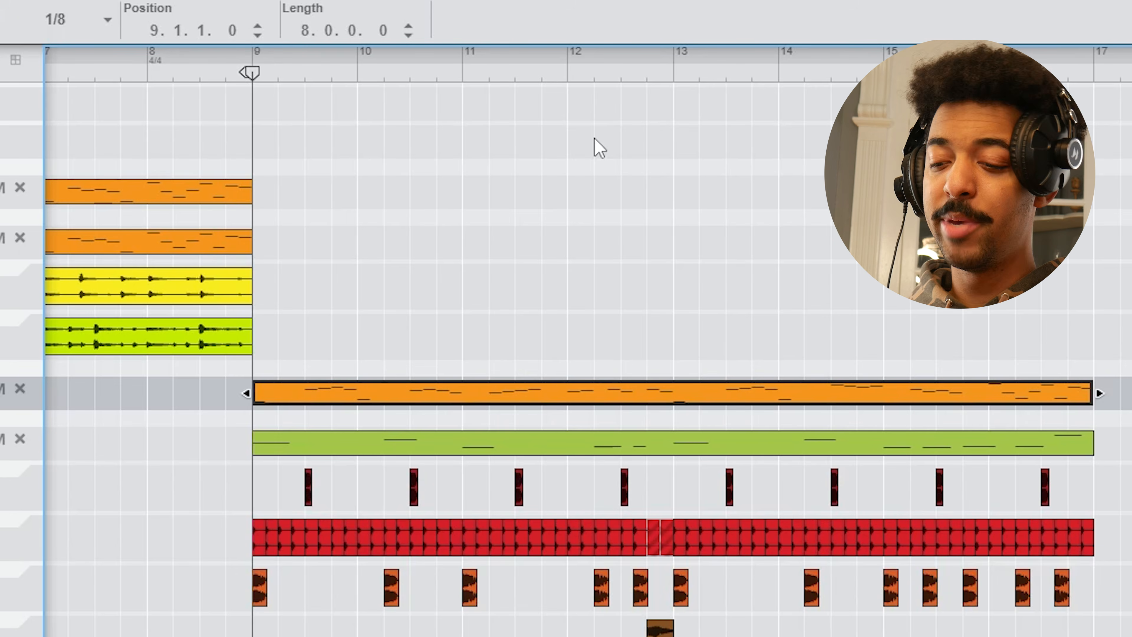
# Step: Replace the Klang instrument on the Music Box Natural copy track with a Europa Shapeshifting Synthesizer
pyautogui.press('F5')
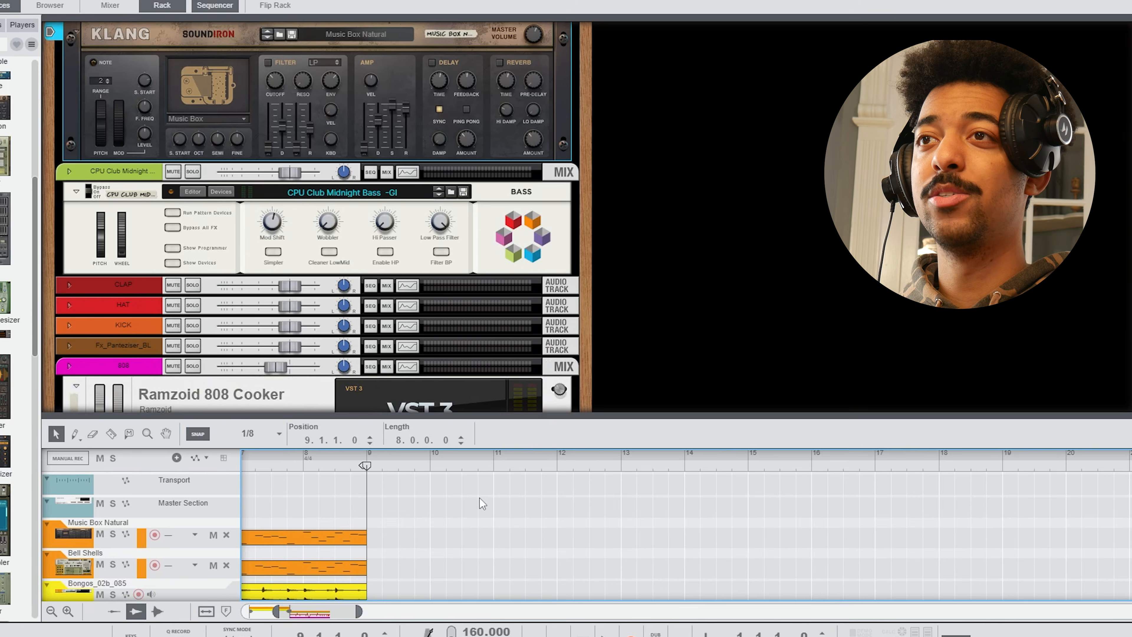
pyautogui.scroll(-5, 466, 510)
pyautogui.click(91, 494)
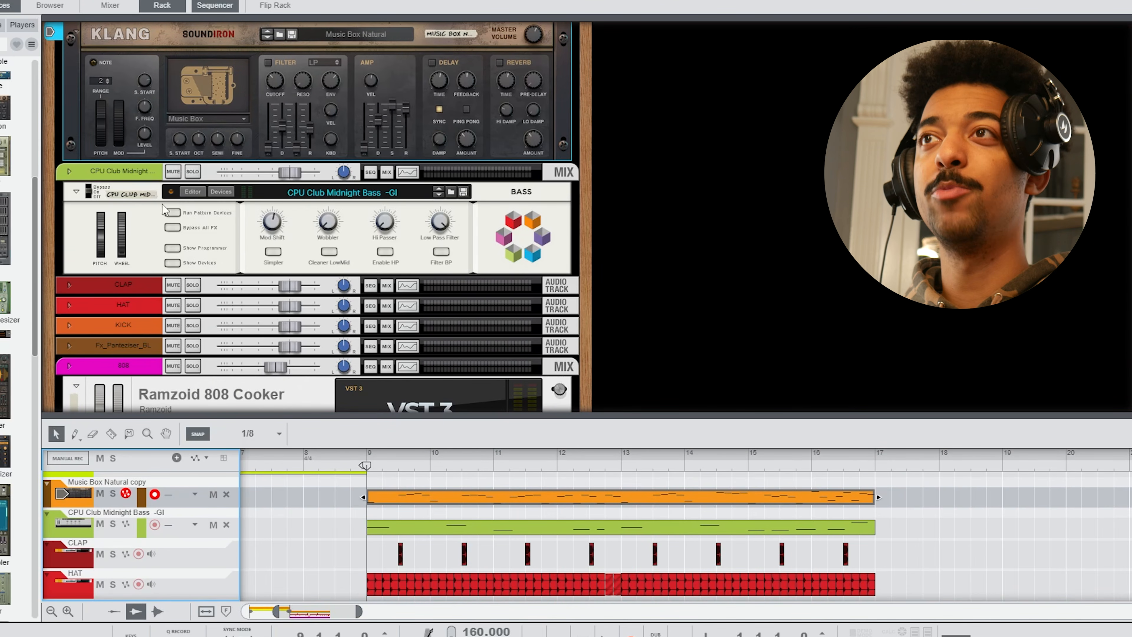
pyautogui.scroll(8, 195, 223)
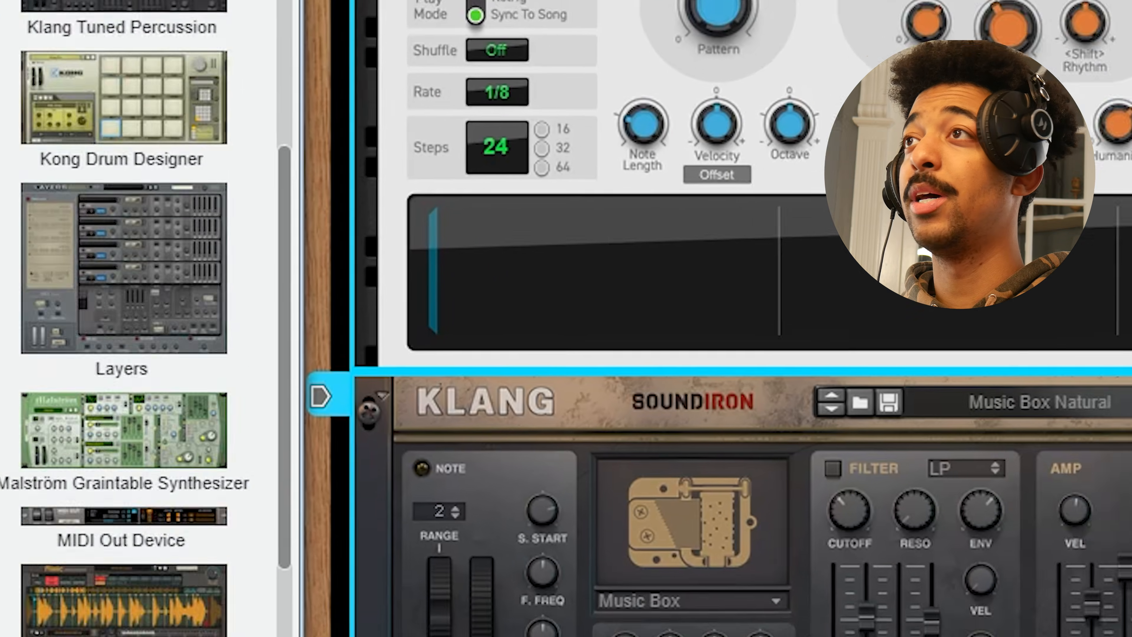
pyautogui.scroll(8, 20, 313)
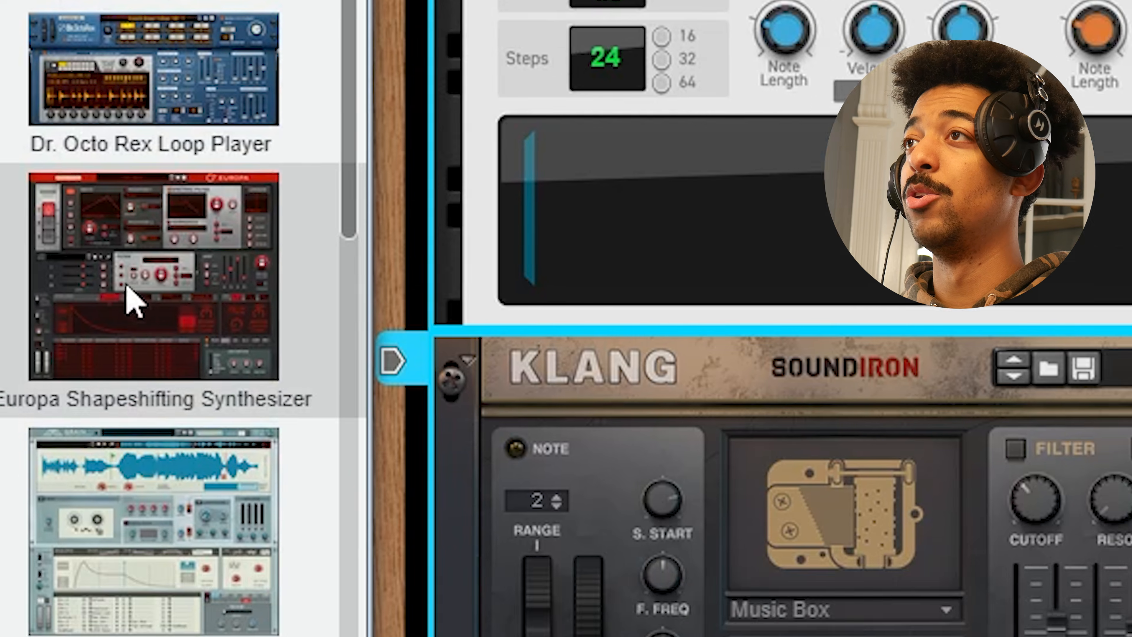
pyautogui.moveTo(153, 358); pyautogui.dragTo(336, 492)
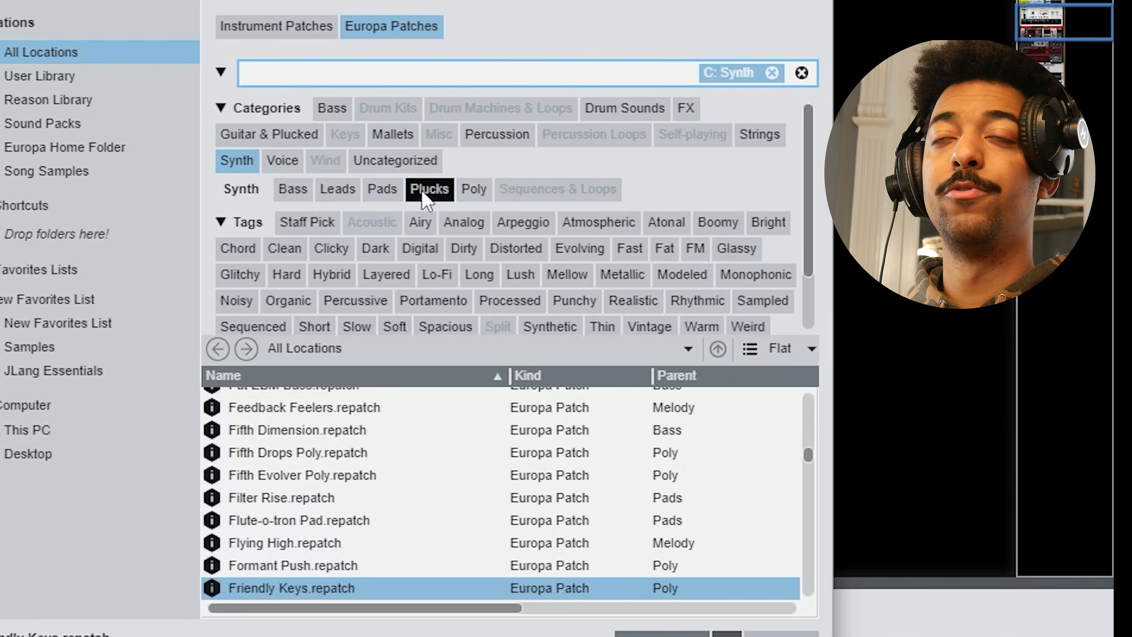
# Step: Load the Orbit Poly patch into Europa and set the rate of its Afropoly 1 pattern player to 1/8T
pyautogui.click(429, 189)
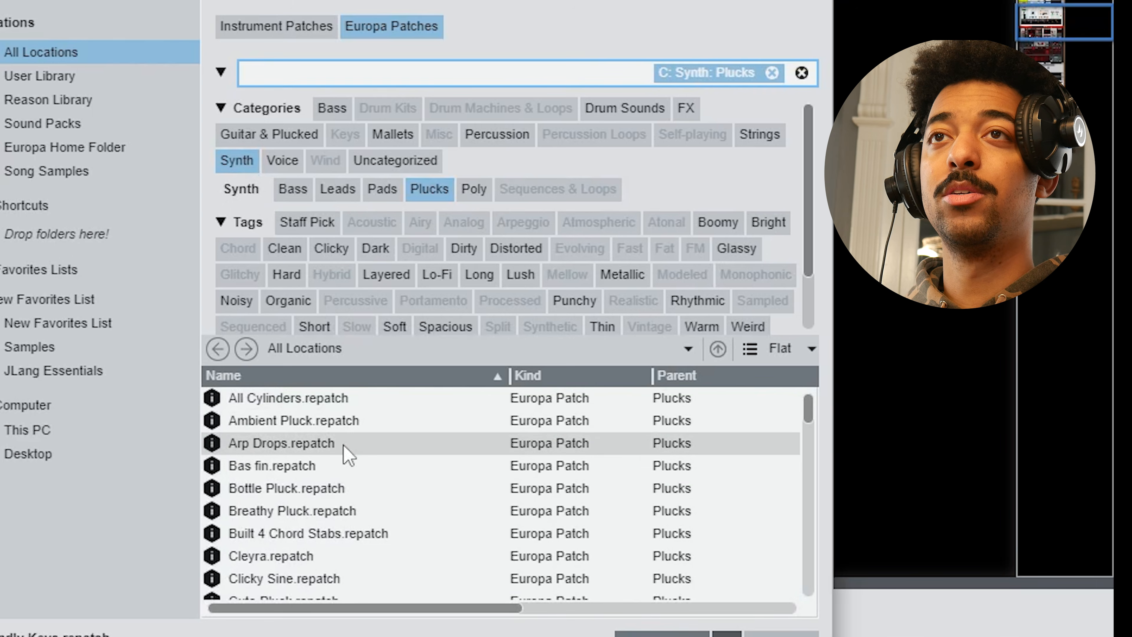
pyautogui.scroll(-8, 349, 455)
pyautogui.click(327, 506)
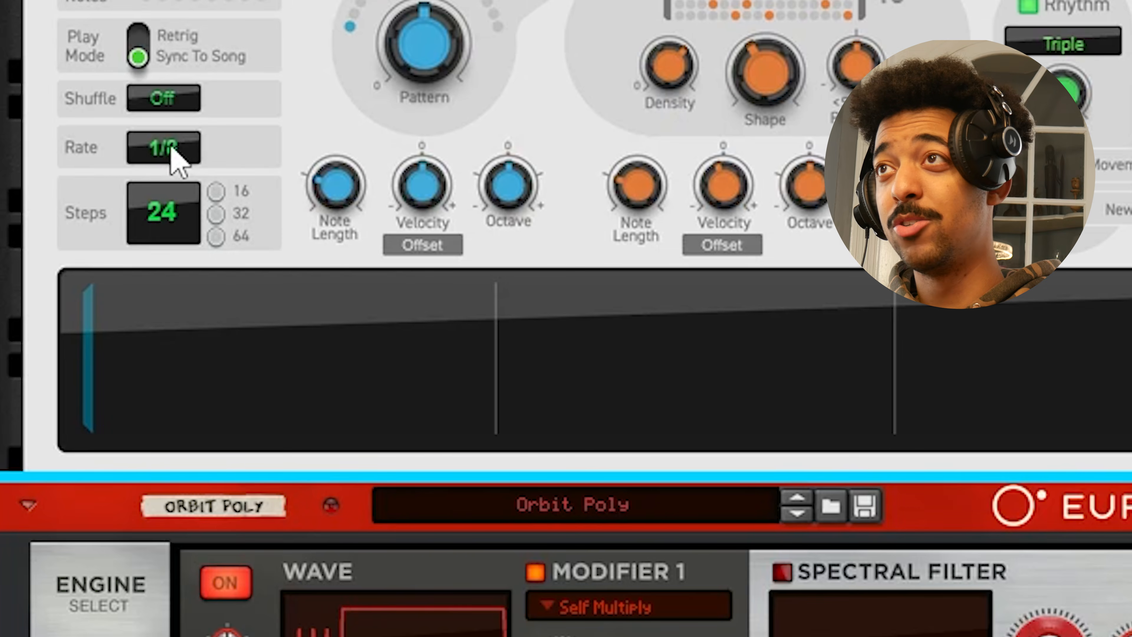
pyautogui.click(92, 312)
pyautogui.click(192, 487)
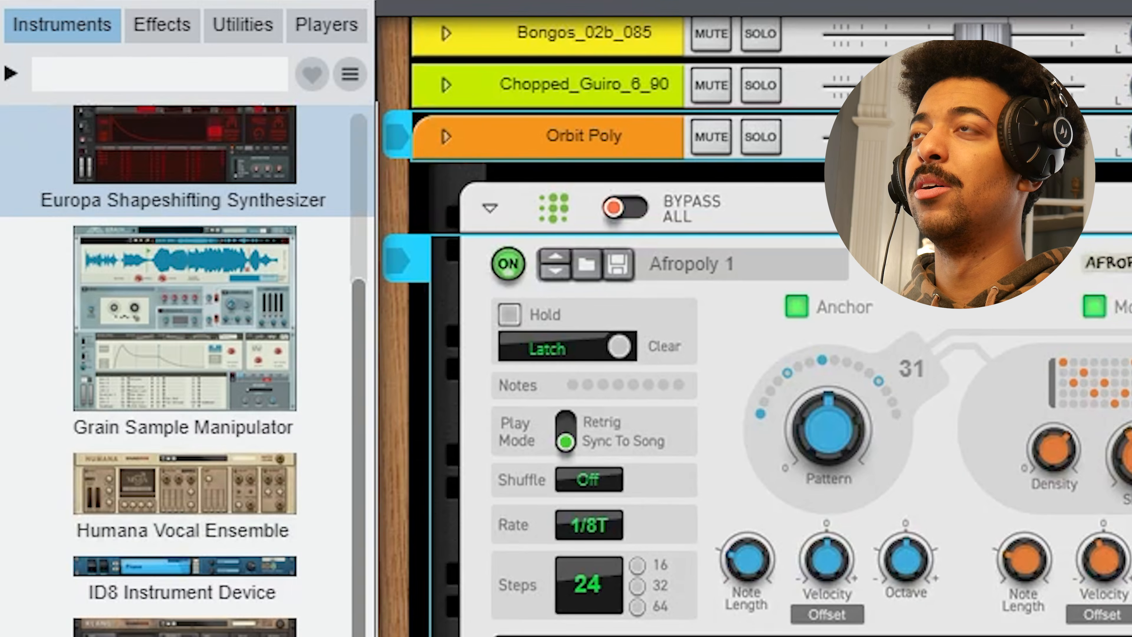
# Step: Add a Scream 4 Distortion effect directly after Europa in the Orbit Poly device chain
pyautogui.scroll(-3, 160, 178)
pyautogui.click(162, 24)
pyautogui.scroll(-10, 207, 620)
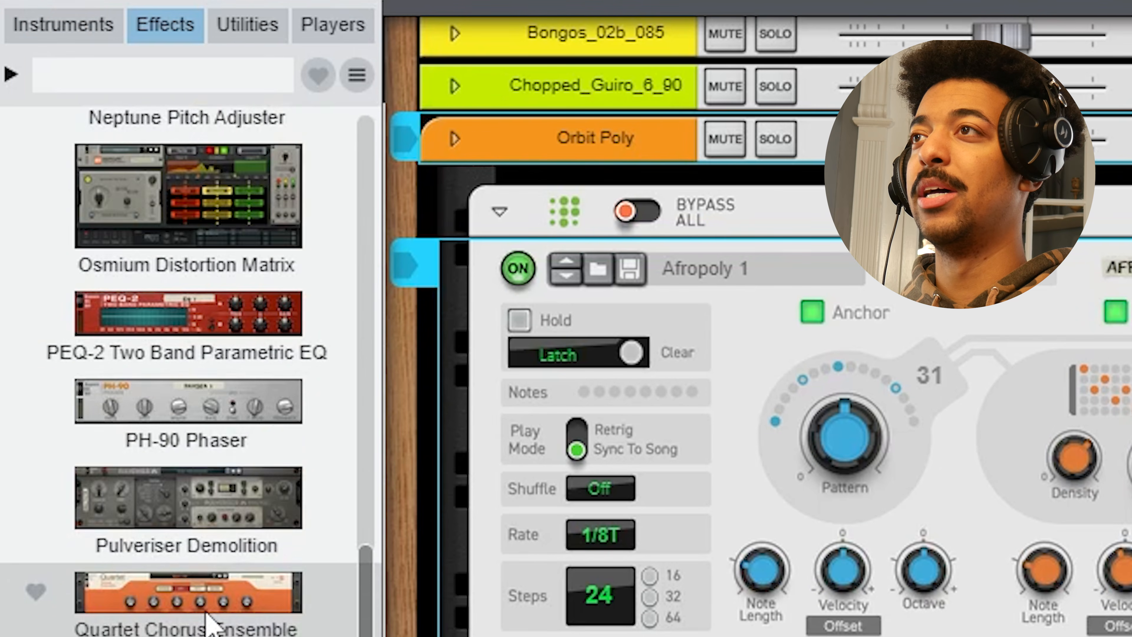
pyautogui.scroll(-5, 210, 618)
pyautogui.scroll(-12, 557, 315)
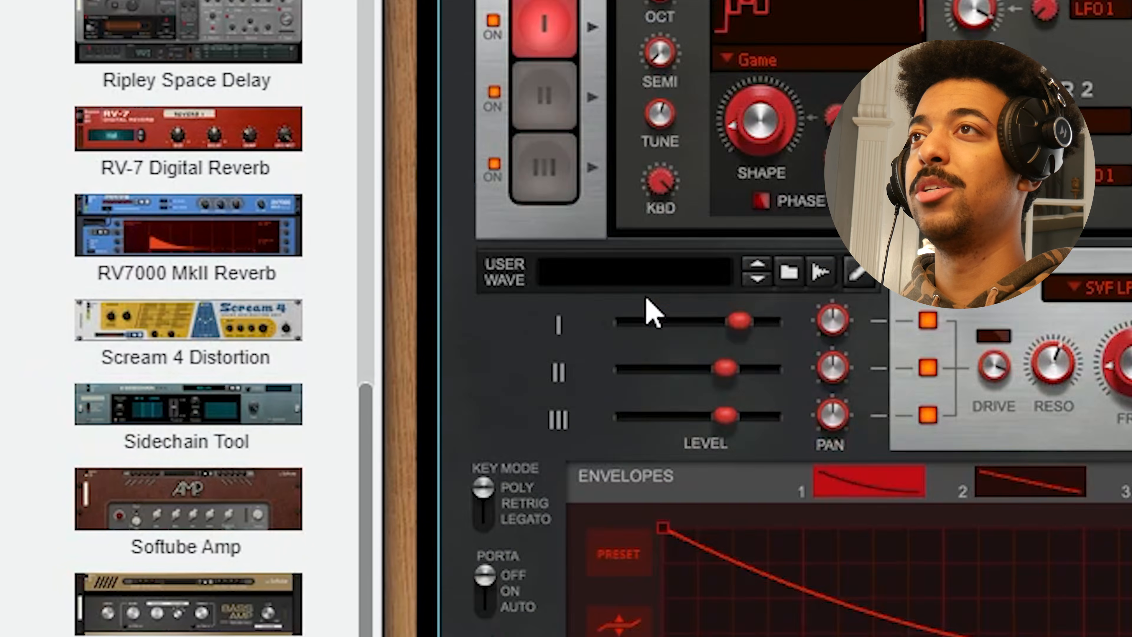
pyautogui.scroll(-5, 651, 313)
pyautogui.moveTo(187, 320); pyautogui.dragTo(723, 298)
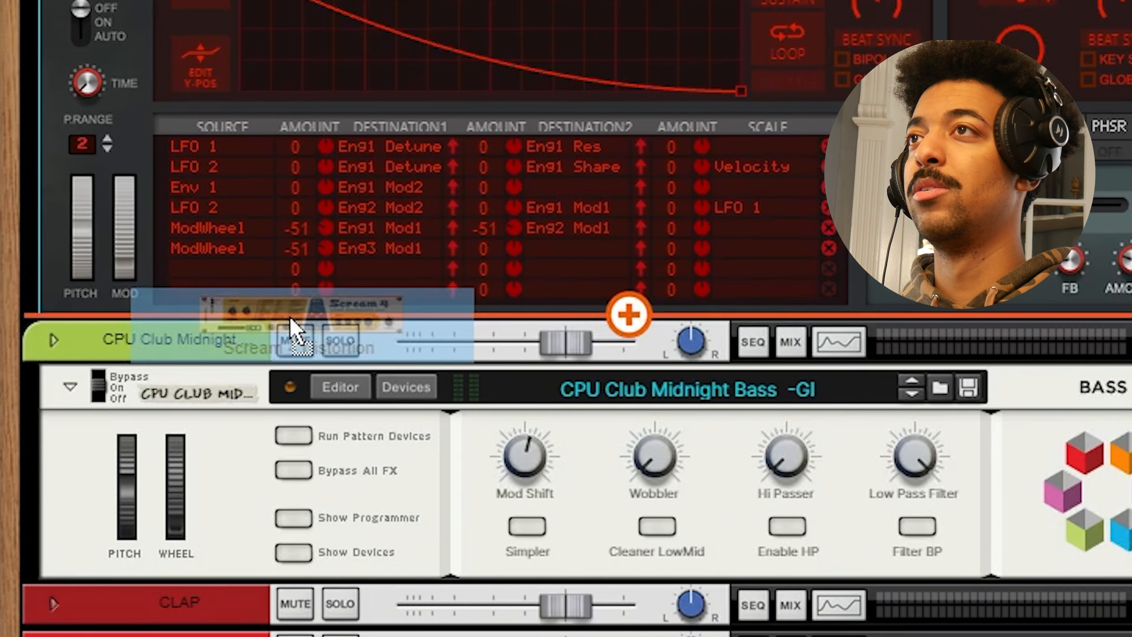
pyautogui.moveTo(292, 328); pyautogui.dragTo(294, 330)
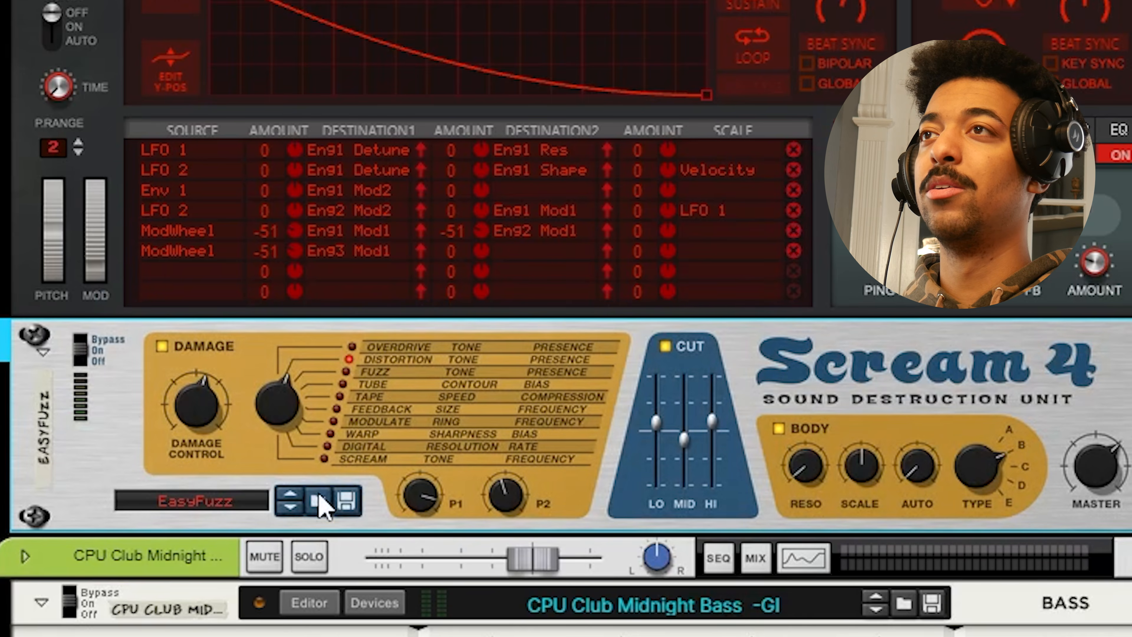
# Step: Load the Bitcrush patch into Scream 4 and adjust its Damage Control
pyautogui.click(319, 501)
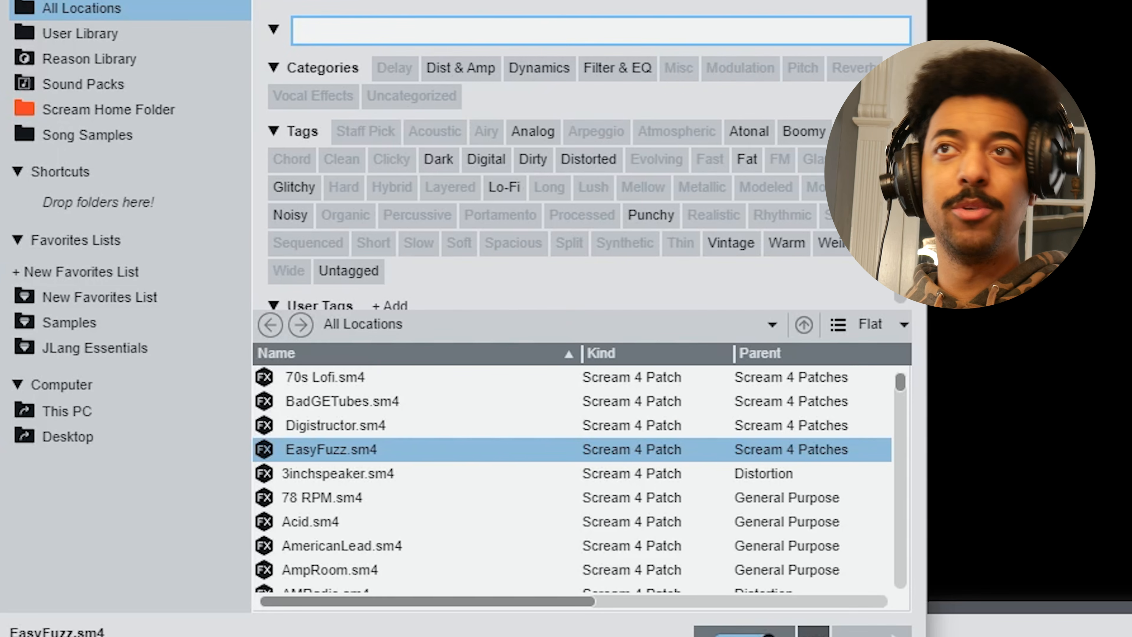
pyautogui.scroll(-5, 420, 492)
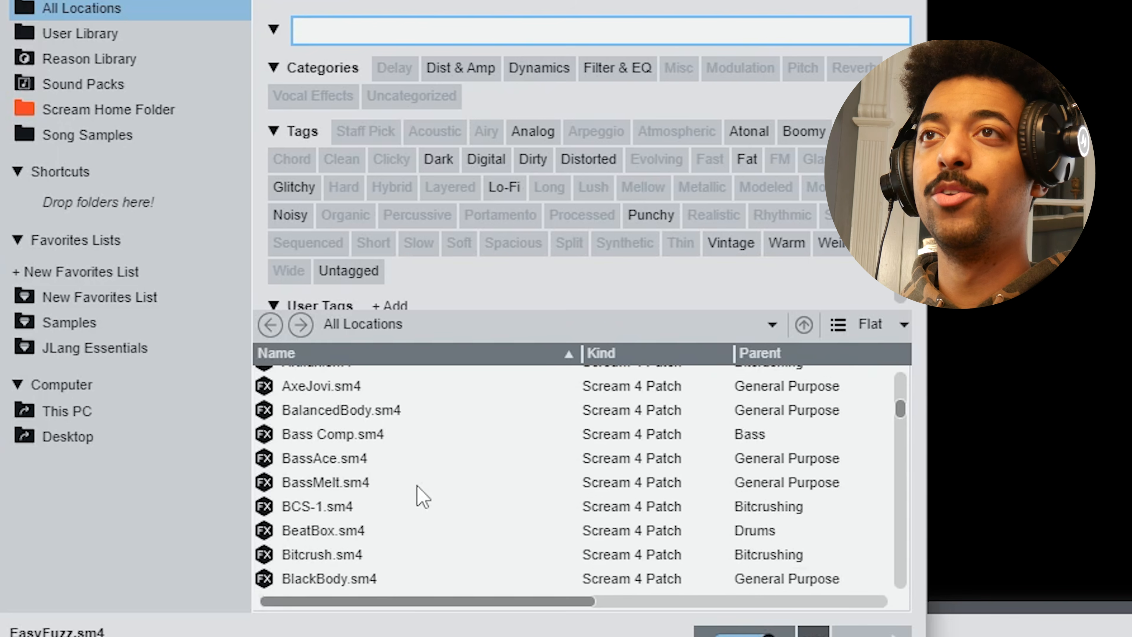
pyautogui.scroll(-1, 420, 493)
pyautogui.click(328, 402)
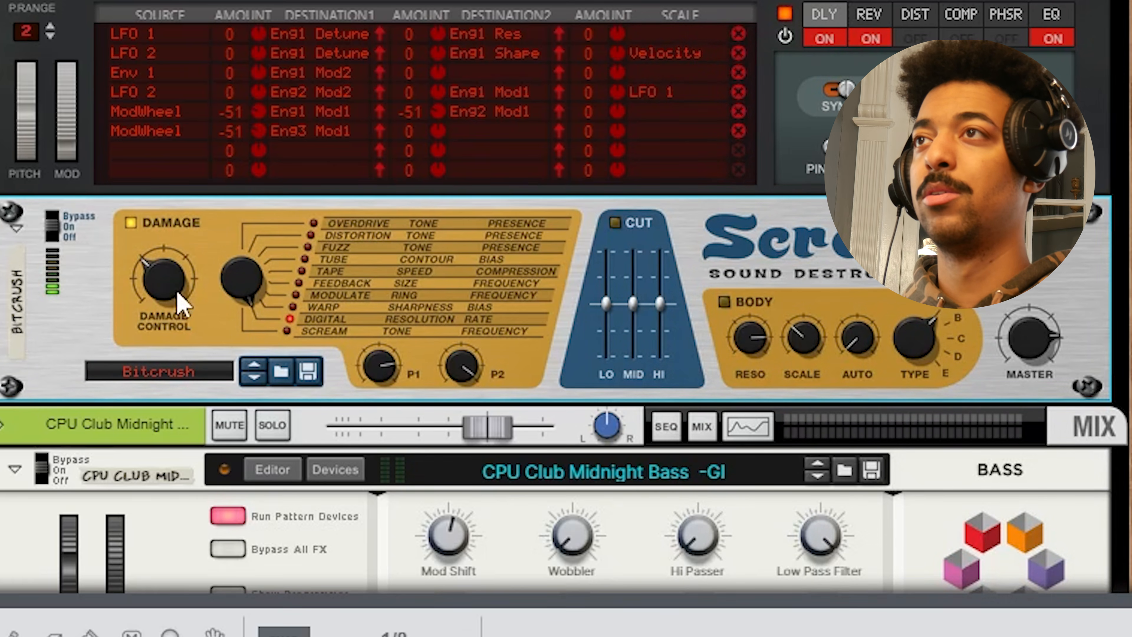
pyautogui.moveTo(175, 293); pyautogui.dragTo(170, 296)
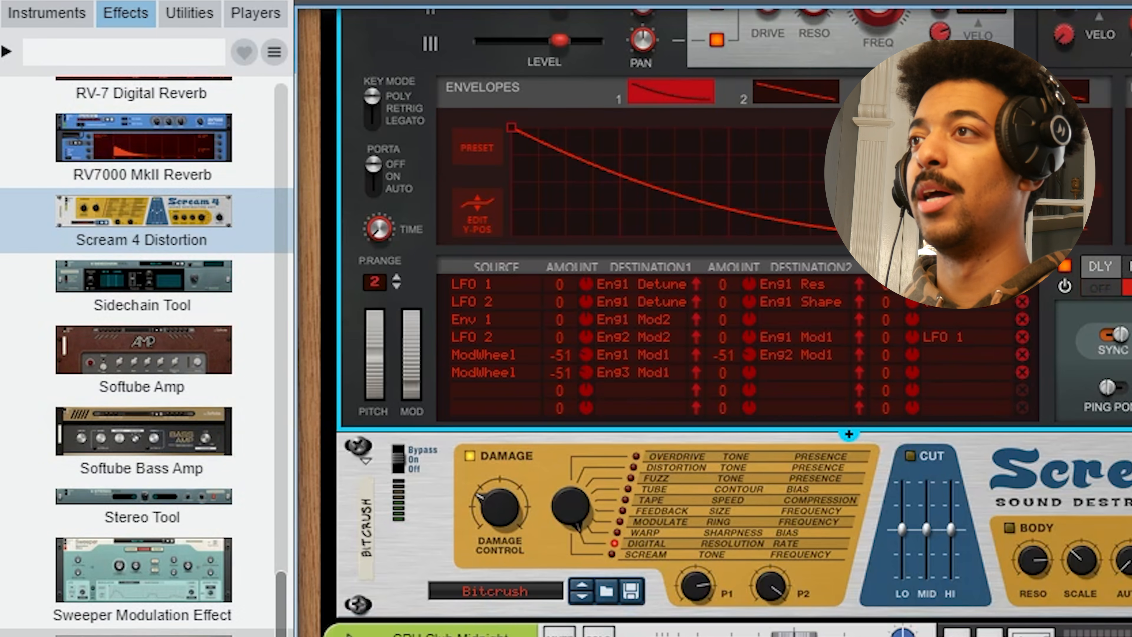
# Step: Add a Ripley Space Delay to the Orbit Poly device chain
pyautogui.scroll(6, 149, 469)
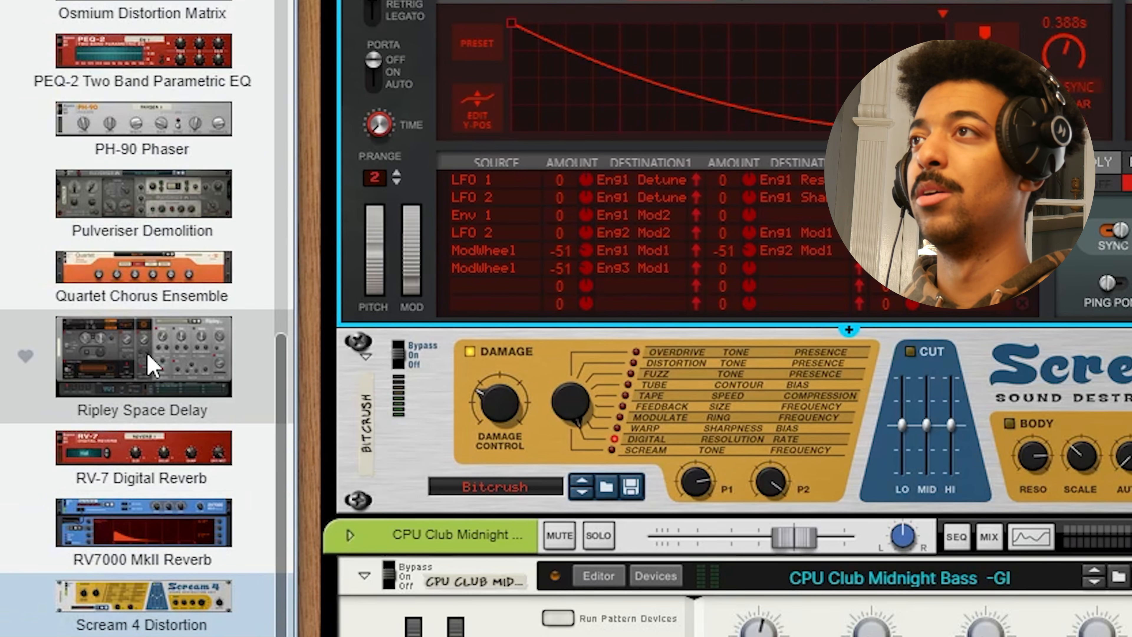
pyautogui.moveTo(148, 463); pyautogui.dragTo(533, 575)
pyautogui.moveTo(415, 433); pyautogui.dragTo(591, 472)
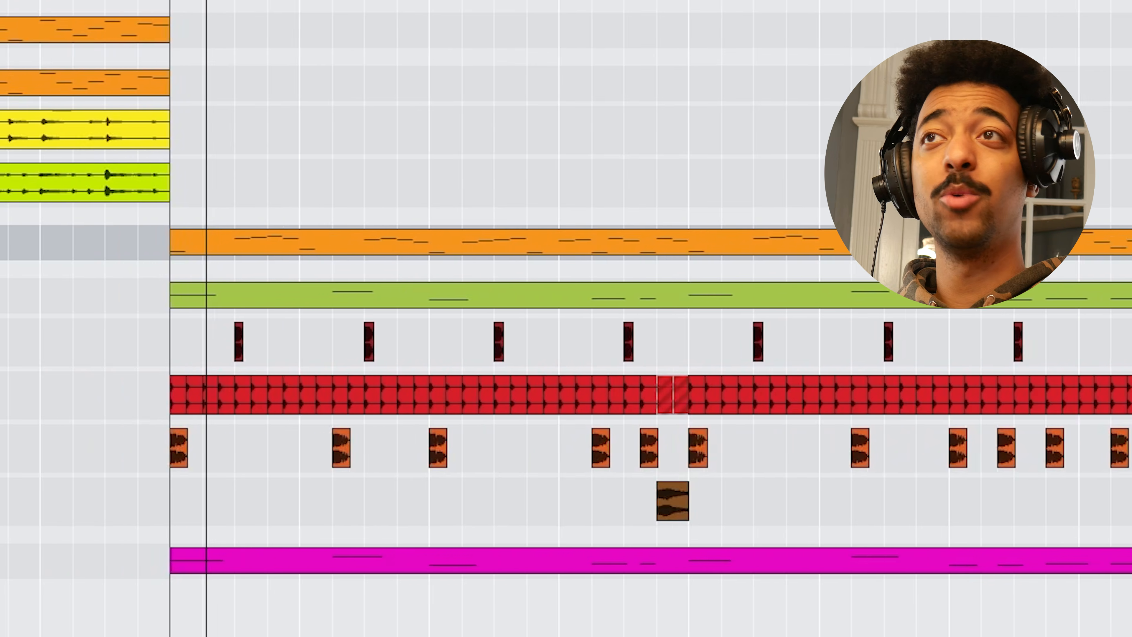
# Step: Mute the drop's first clap, first two kicks and first 12 hats, and trim the 808 clip to start an eighth note into bar 10
pyautogui.moveTo(207, 5)
pyautogui.mouseDown()
pyautogui.moveTo(197, 40)
pyautogui.moveTo(224, 14)
pyautogui.mouseUp()
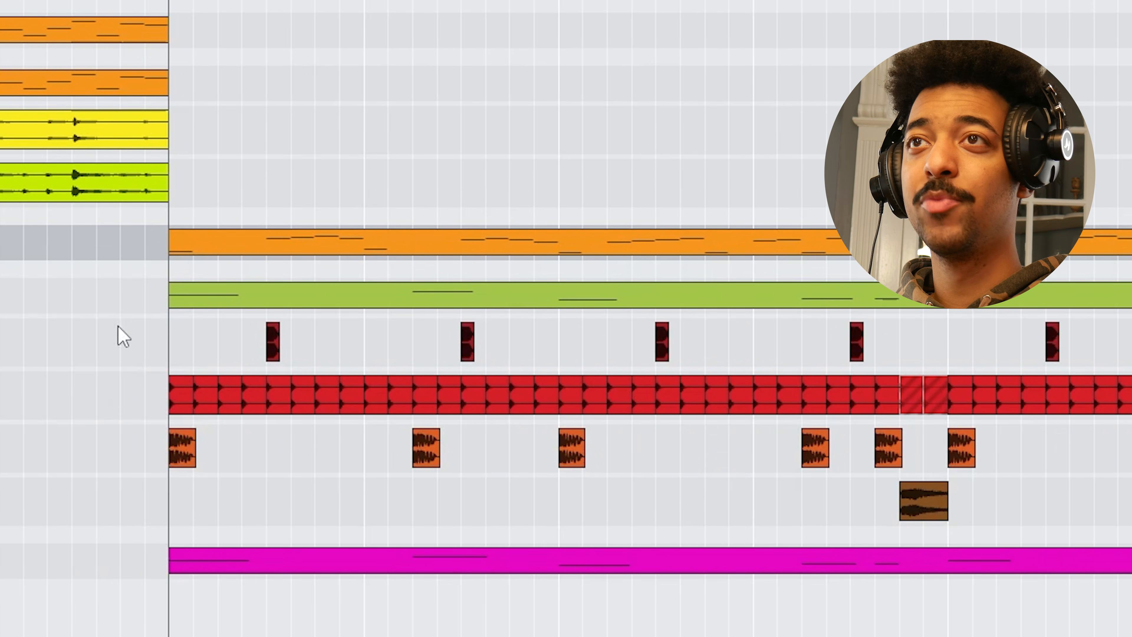
pyautogui.moveTo(117, 319); pyautogui.dragTo(452, 472)
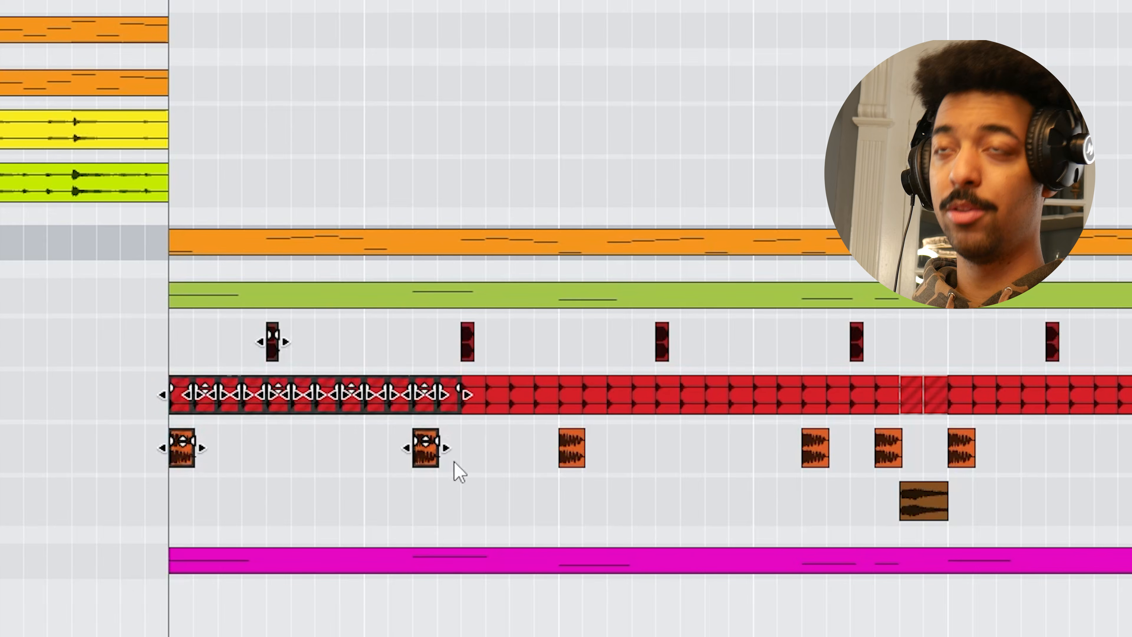
pyautogui.moveTo(102, 542); pyautogui.dragTo(248, 579)
pyautogui.moveTo(170, 558); pyautogui.dragTo(343, 557)
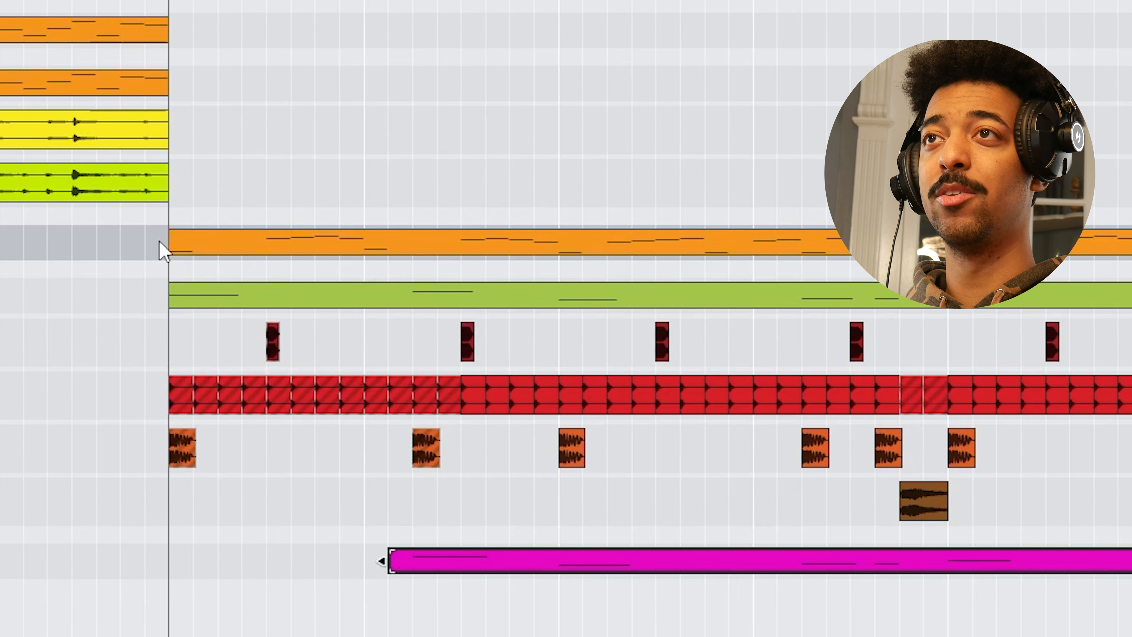
# Step: Trim the start of the Orbit Poly clip to three eighth notes into bar 9
pyautogui.click(172, 243)
pyautogui.moveTo(161, 242); pyautogui.dragTo(238, 246)
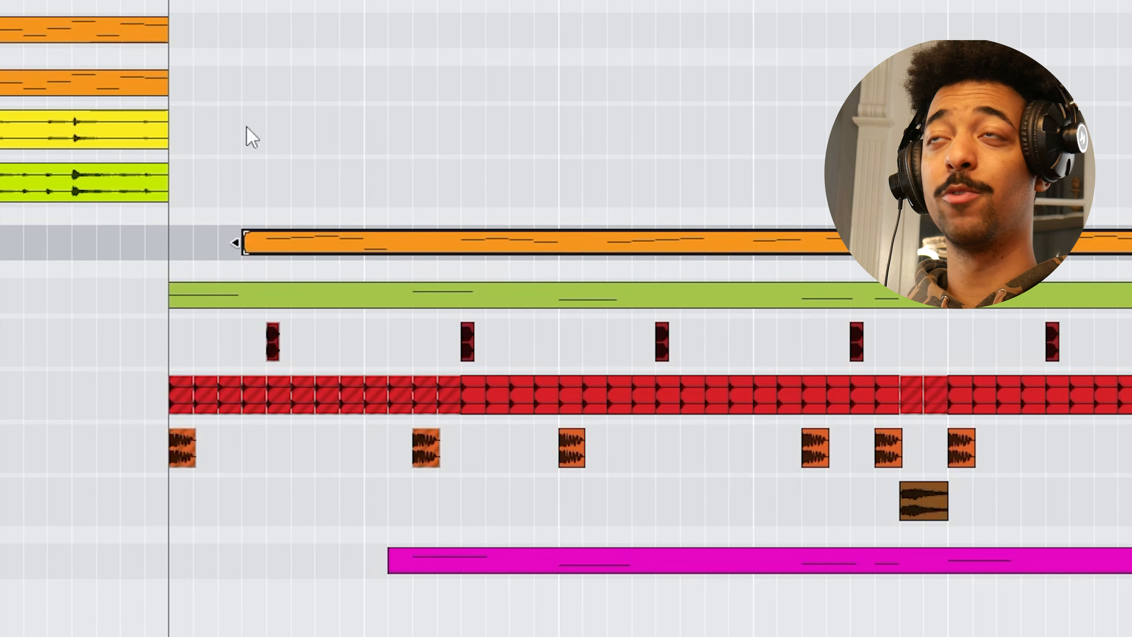
pyautogui.scroll(-5, 380, 147)
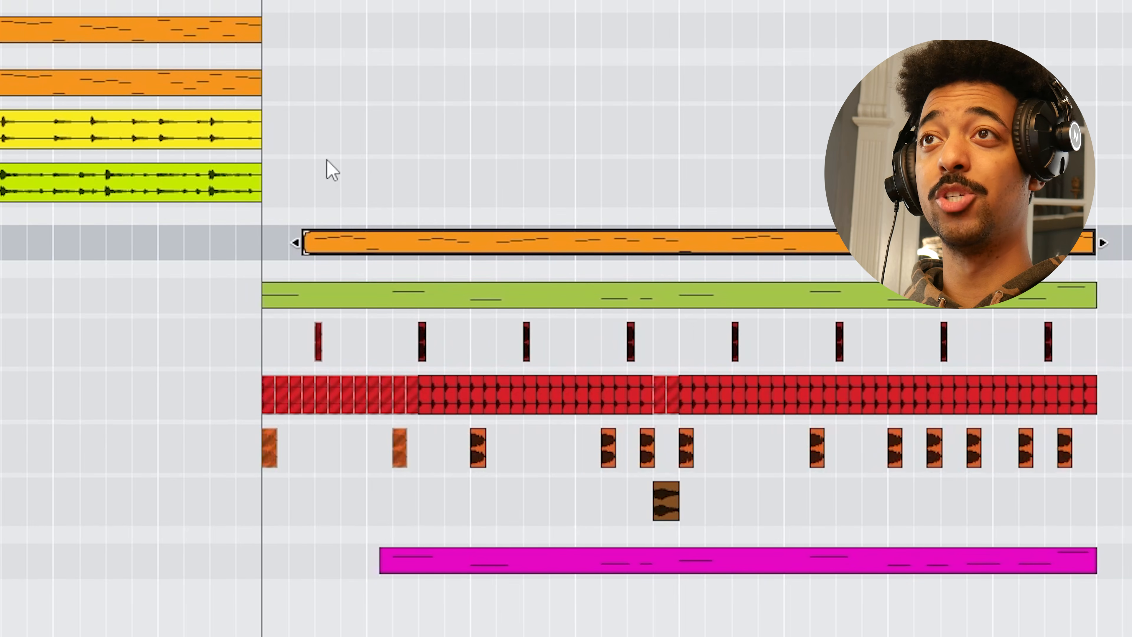
pyautogui.click(327, 161)
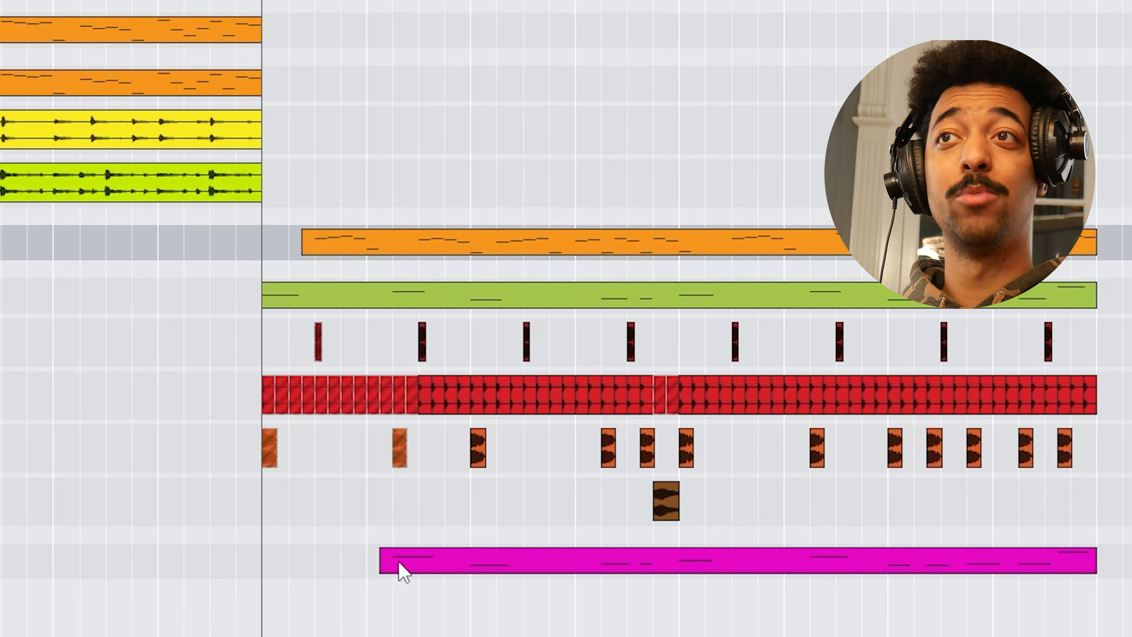
# Step: Play the transition into the drop from bar 8
pyautogui.scroll(-2, 506, 318)
pyautogui.click(255, 1)
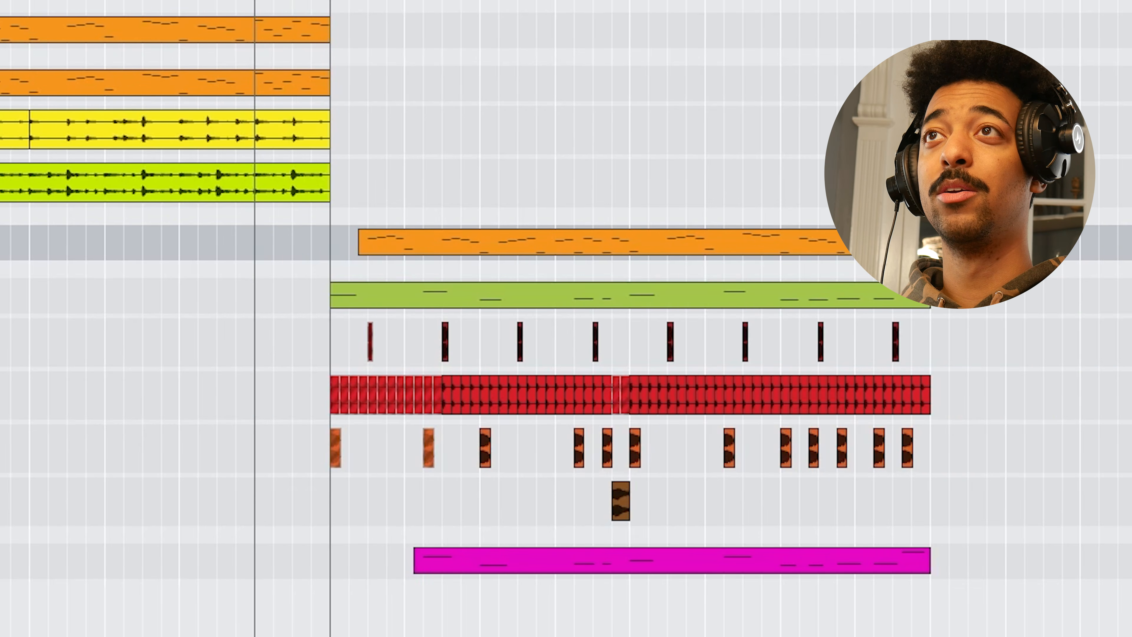
pyautogui.press('space')
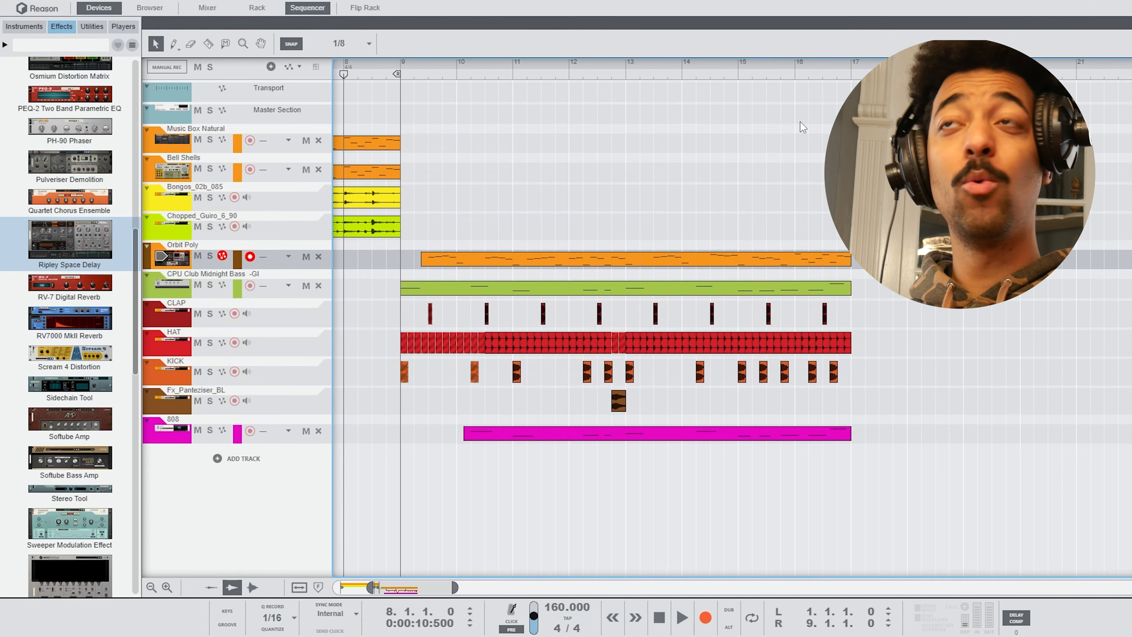
pyautogui.moveTo(765, 69); pyautogui.dragTo(721, 23)
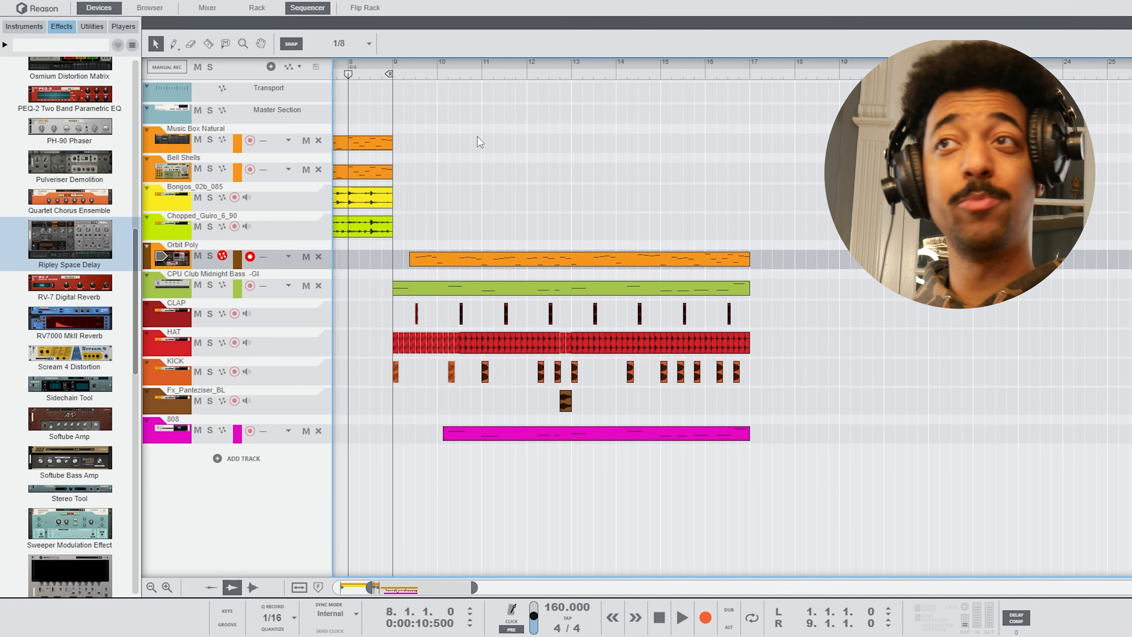
pyautogui.moveTo(484, 62); pyautogui.dragTo(607, 39)
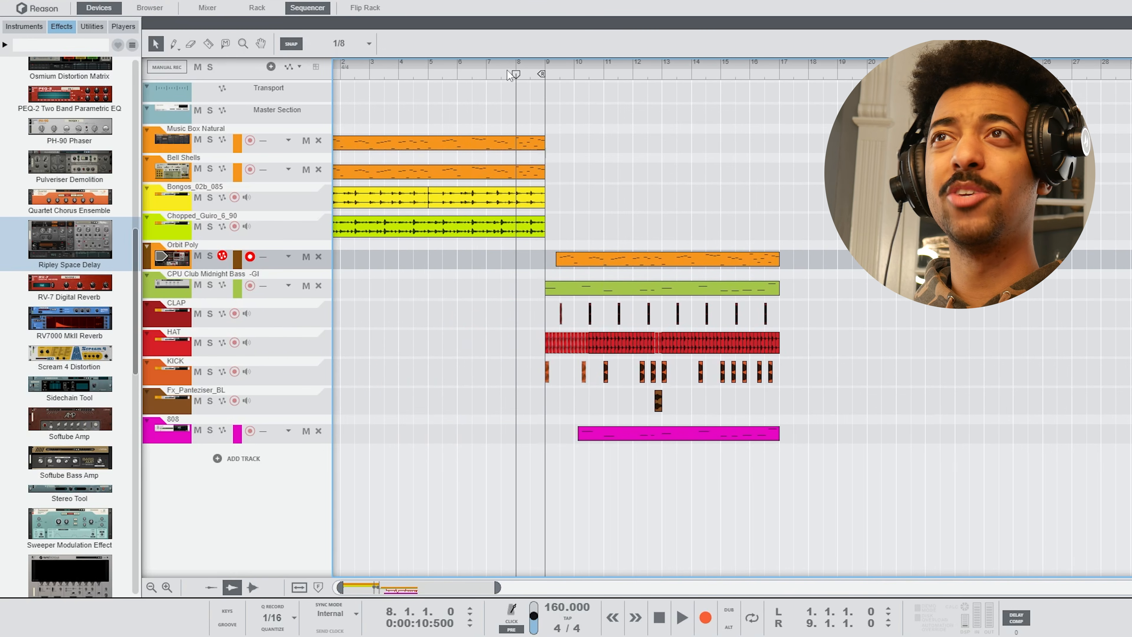
# Step: Play short excerpts from the section starts at bar 1, bar 9 and bar 17
pyautogui.moveTo(513, 75); pyautogui.dragTo(250, 83)
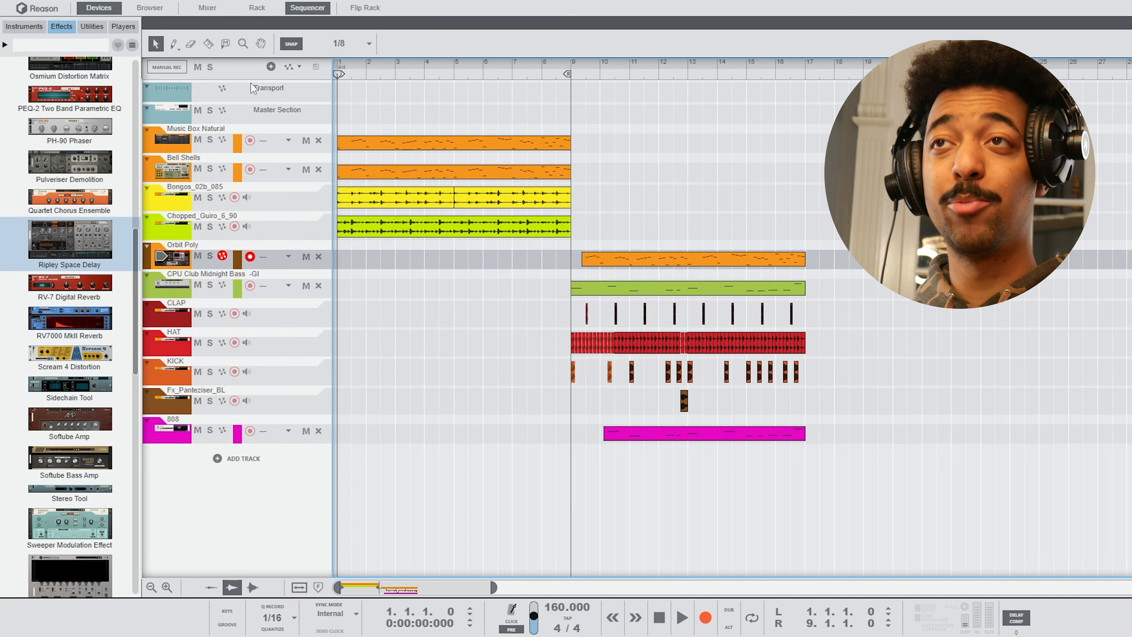
pyautogui.press('space')
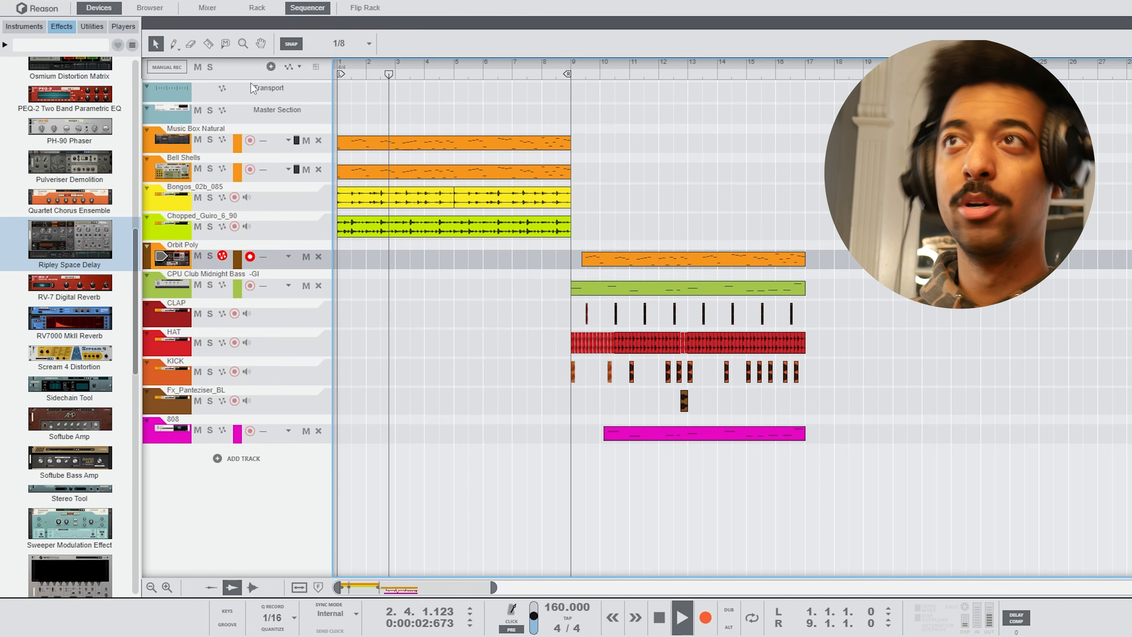
pyautogui.press('space')
pyautogui.click(572, 75)
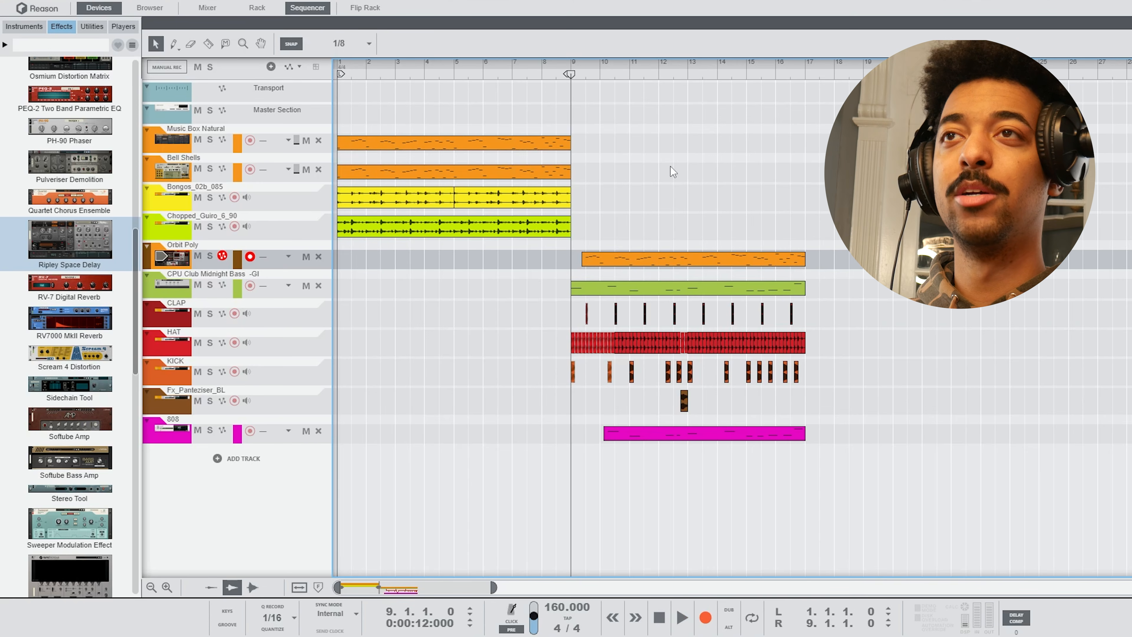
pyautogui.press('space')
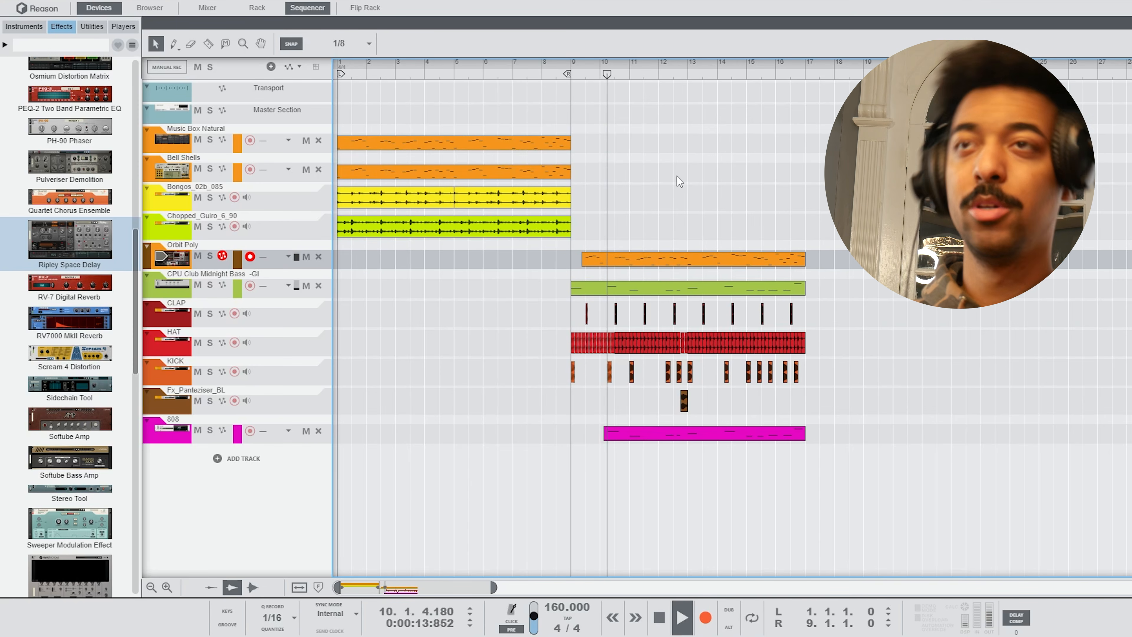
pyautogui.press('space')
pyautogui.click(805, 74)
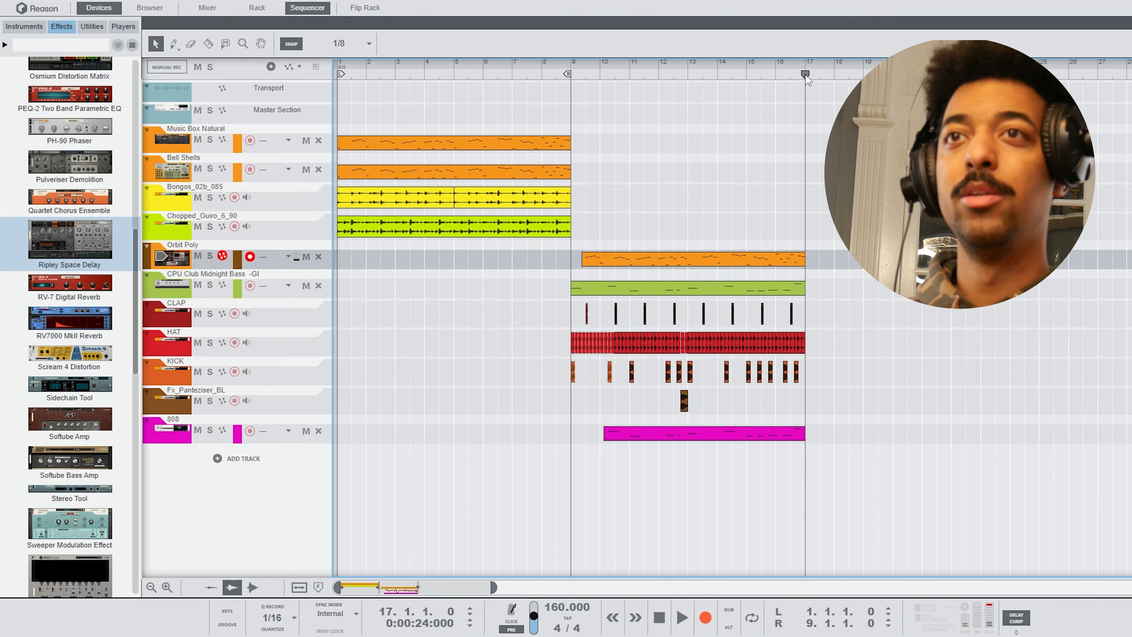
pyautogui.press('space')
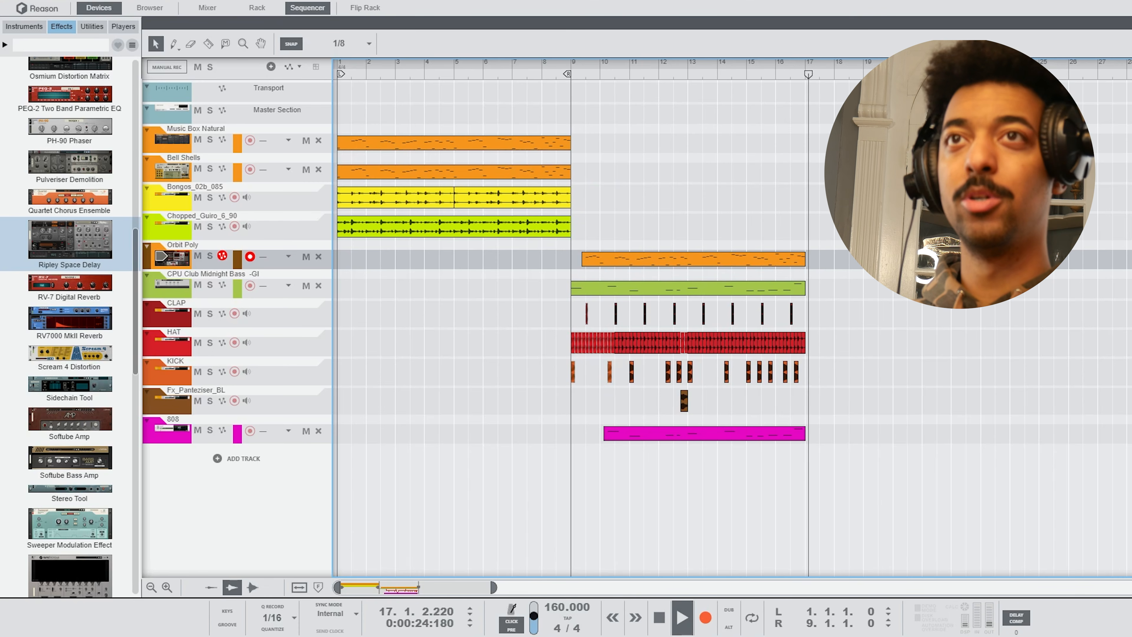
pyautogui.press('space')
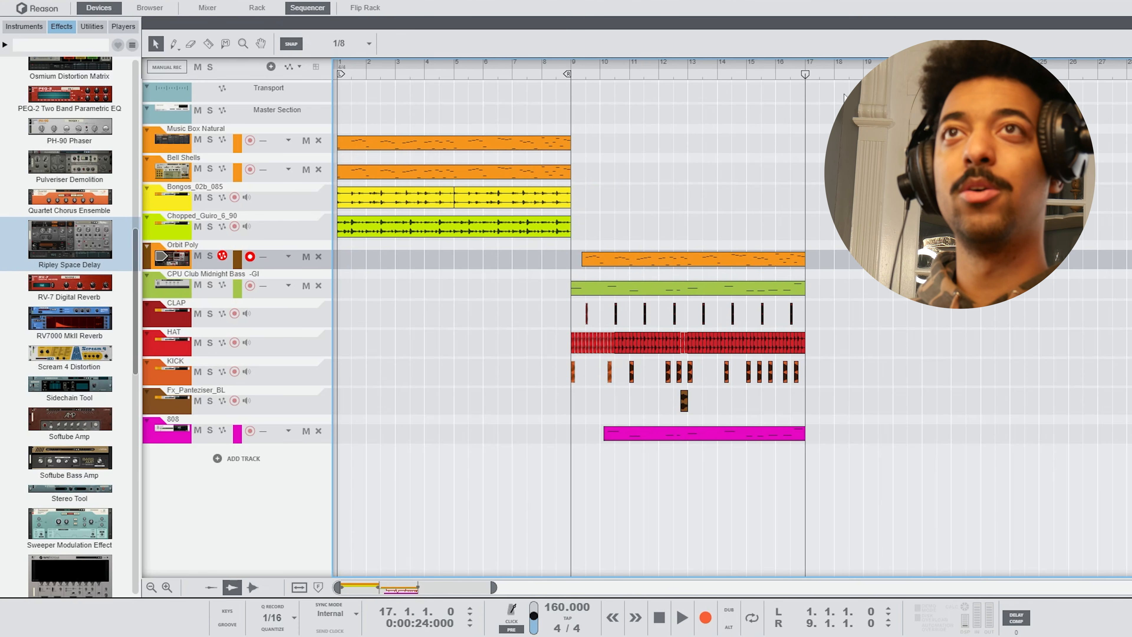
# Step: Copy a kick to the start of bar 17 and repeat it on every beat through bar 18
pyautogui.moveTo(825, 64)
pyautogui.mouseDown()
pyautogui.moveTo(809, 104)
pyautogui.moveTo(911, 104)
pyautogui.mouseUp()
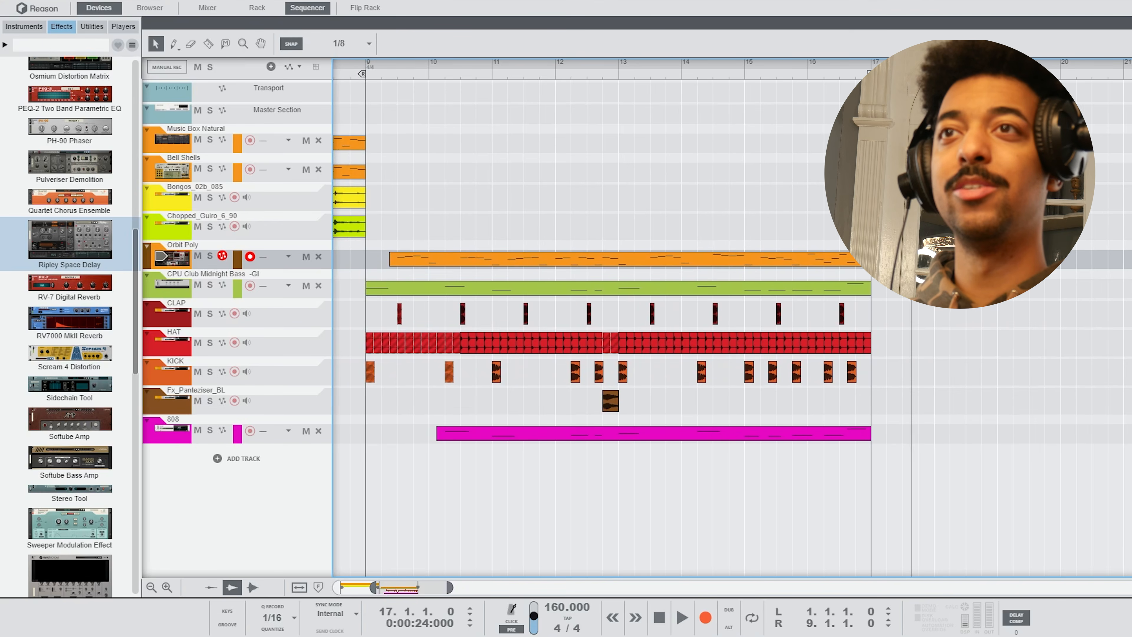
pyautogui.moveTo(853, 379); pyautogui.dragTo(877, 380)
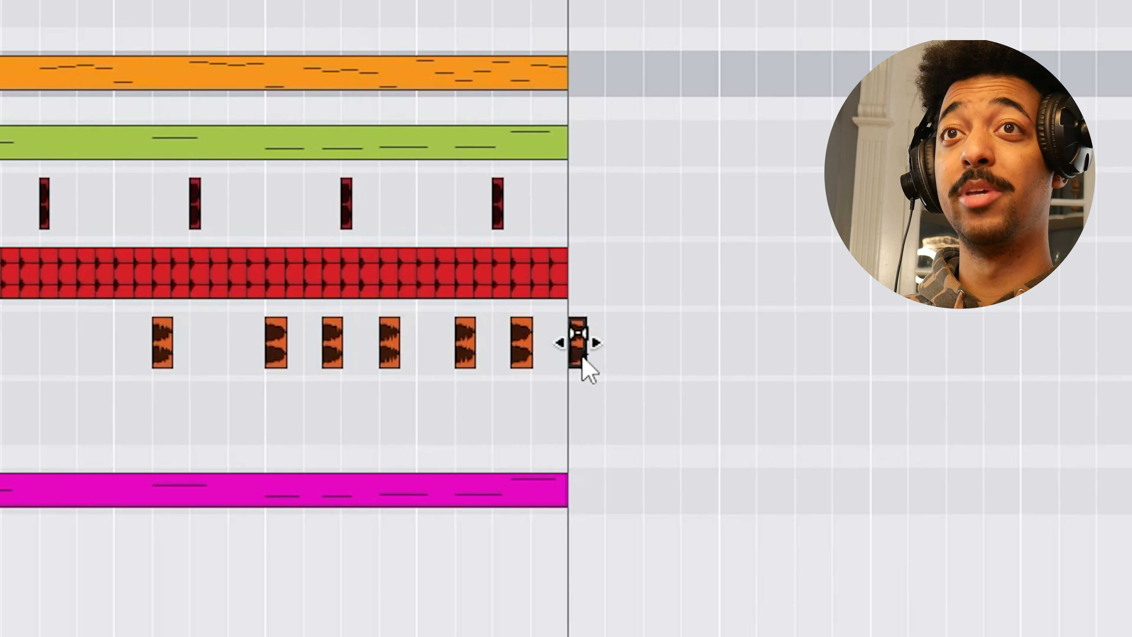
pyautogui.moveTo(583, 358); pyautogui.dragTo(701, 362)
pyautogui.moveTo(751, 369); pyautogui.dragTo(582, 366)
pyautogui.moveTo(581, 364); pyautogui.dragTo(751, 374)
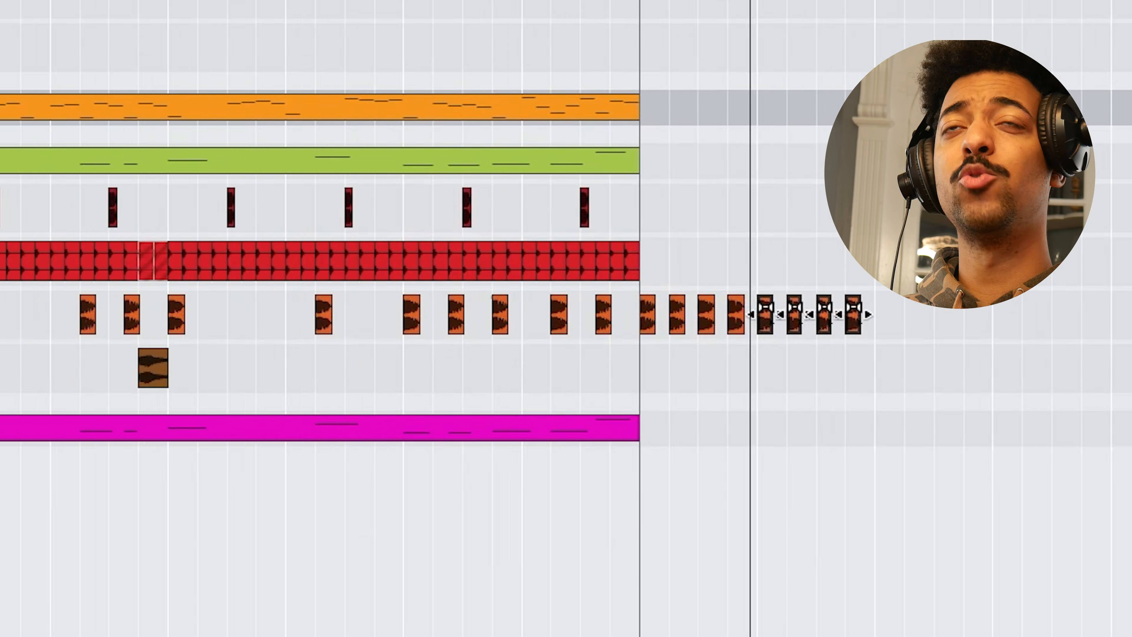
# Step: Duplicate the new kicks so they continue on every beat through bar 20, and play the pattern
pyautogui.hscroll(5, 566, 318)
pyautogui.moveTo(480, 323); pyautogui.dragTo(151, 328)
pyautogui.moveTo(152, 325); pyautogui.dragTo(435, 321)
pyautogui.moveTo(827, 295); pyautogui.dragTo(147, 326)
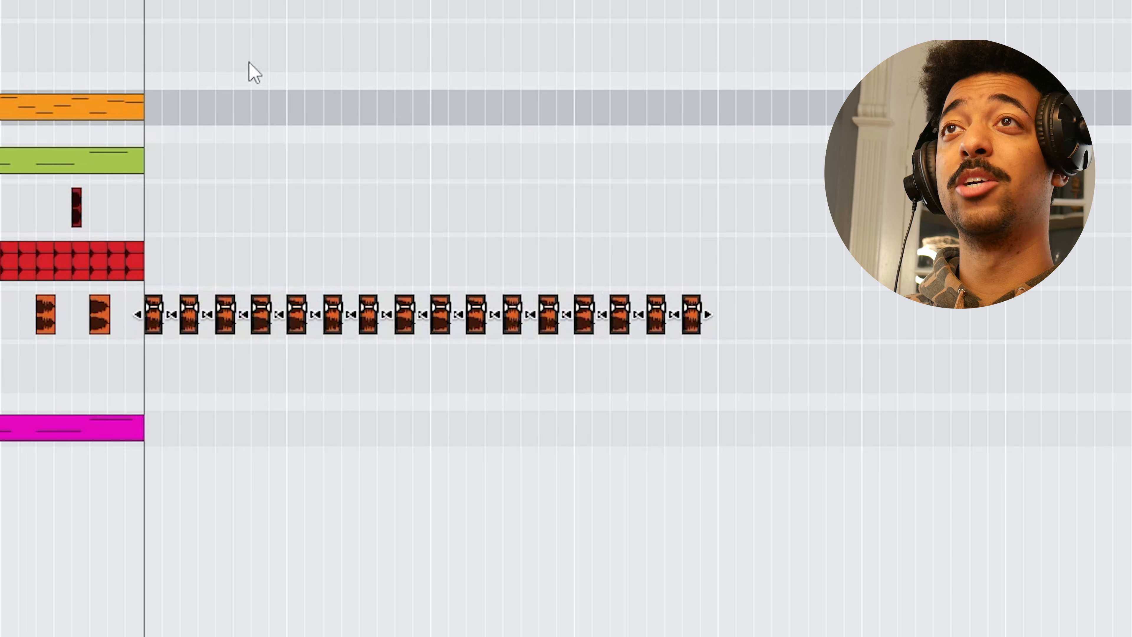
pyautogui.press('space')
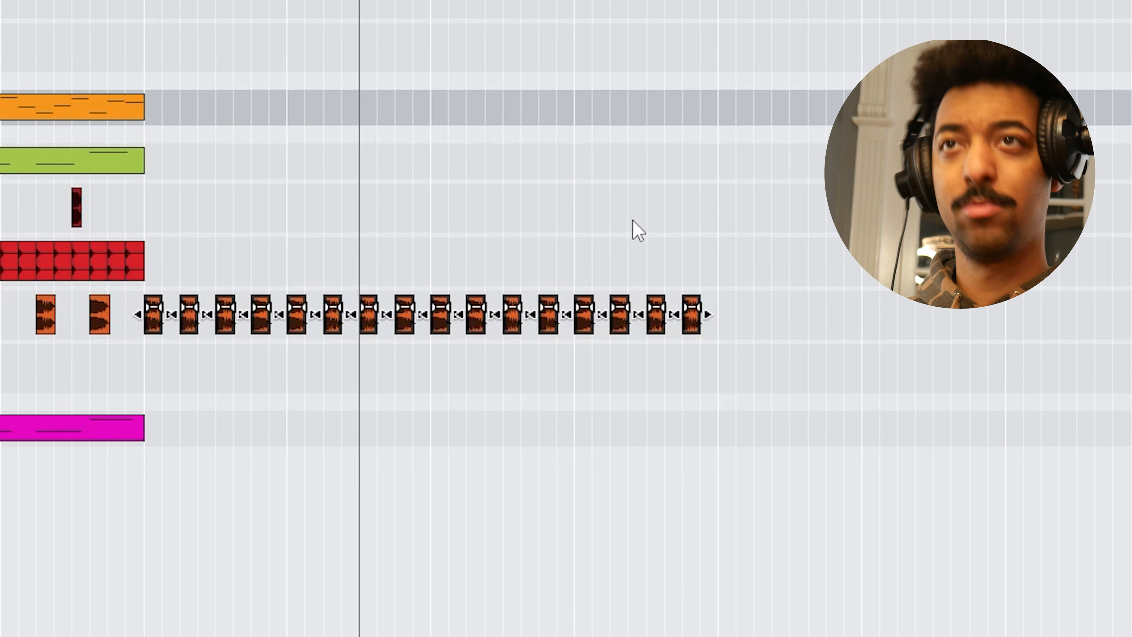
# Step: Duplicate the Orbit Poly and CPU Club Midnight Bass clips into the section at bar 17, with Orbit Poly starting at 17.2.3
pyautogui.moveTo(486, 306); pyautogui.dragTo(45, 293)
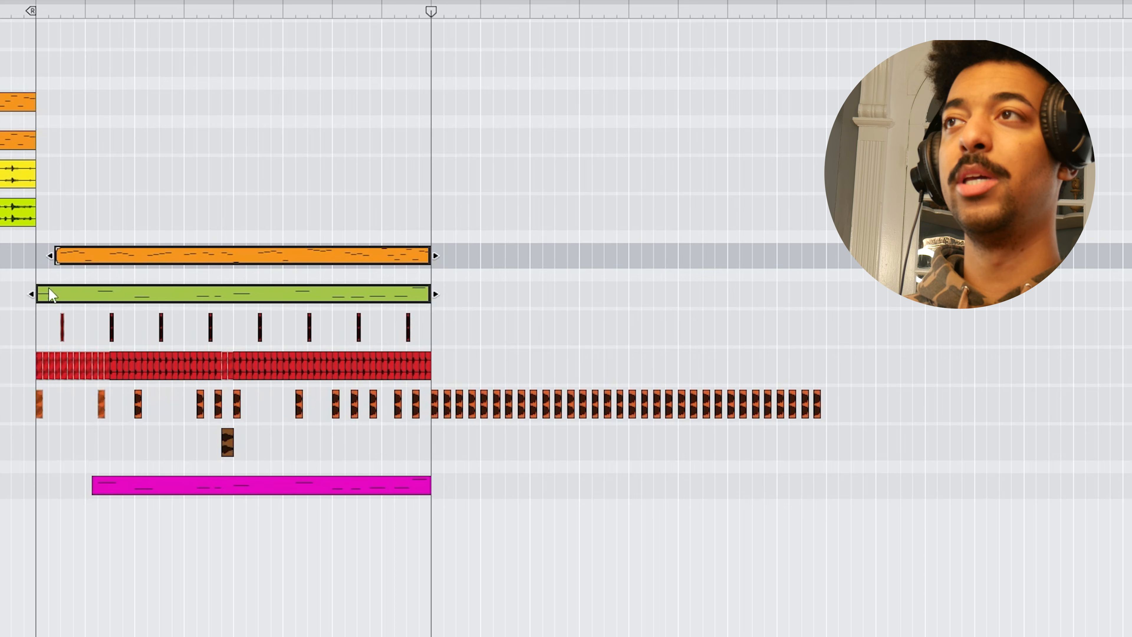
pyautogui.hotkey('ctrl', 'd')
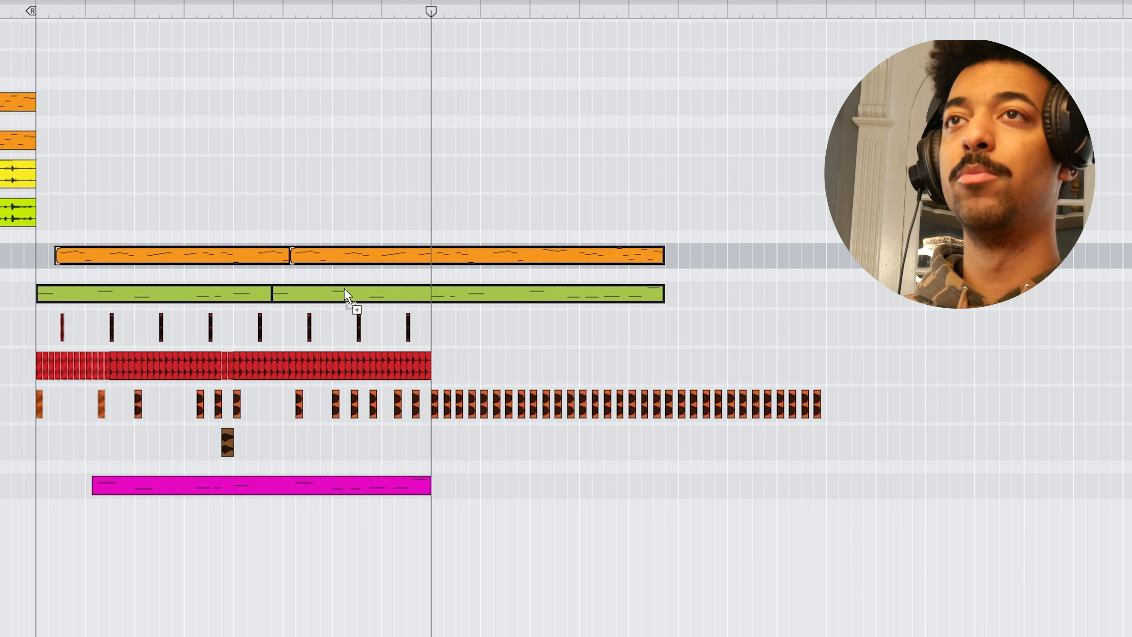
pyautogui.moveTo(344, 289); pyautogui.dragTo(453, 301)
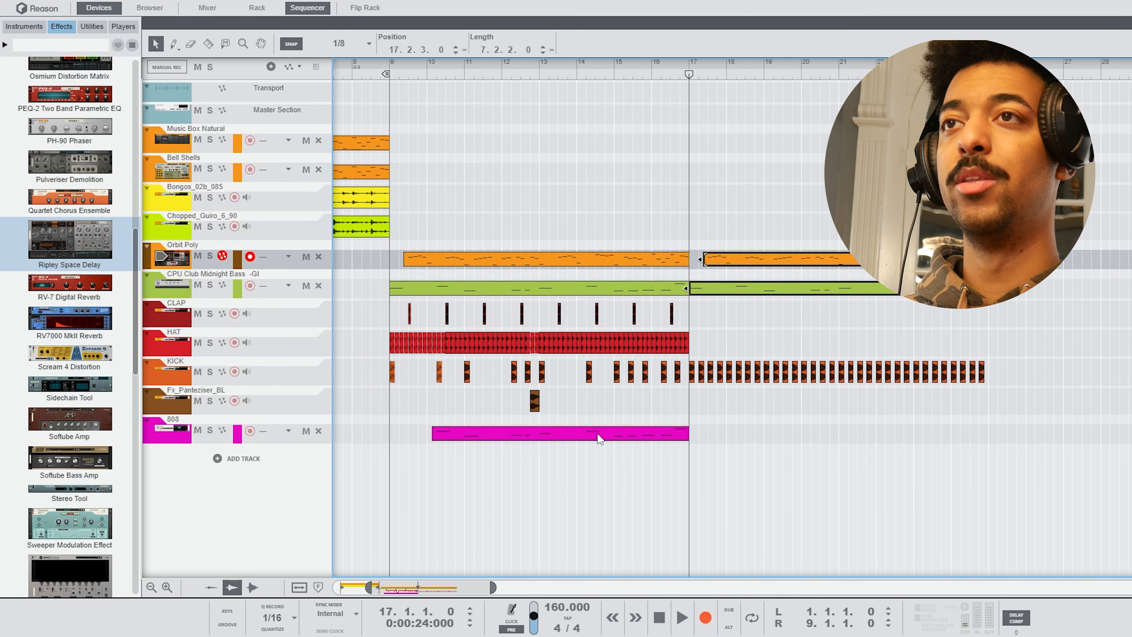
pyautogui.click(597, 432)
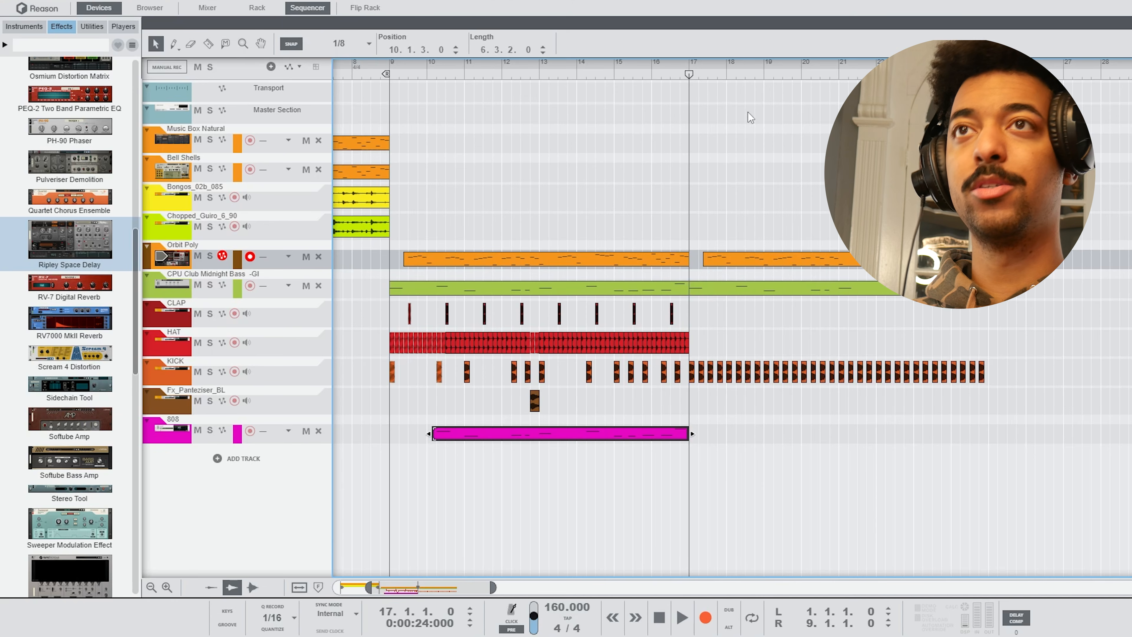
pyautogui.moveTo(775, 63); pyautogui.dragTo(659, 63)
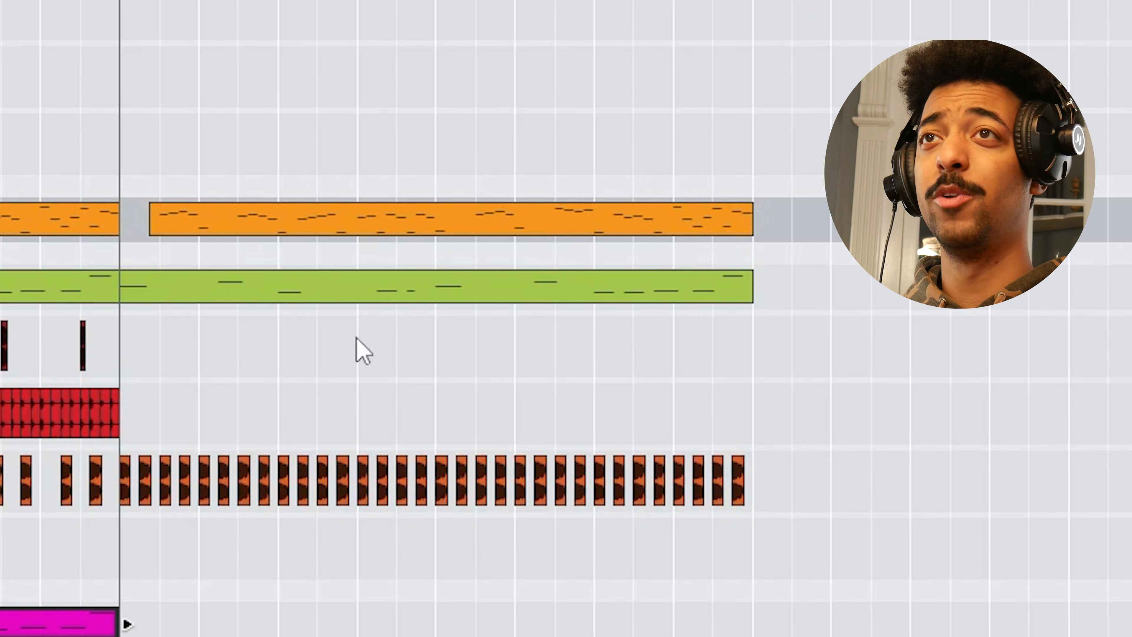
pyautogui.moveTo(240, 170); pyautogui.dragTo(297, 334)
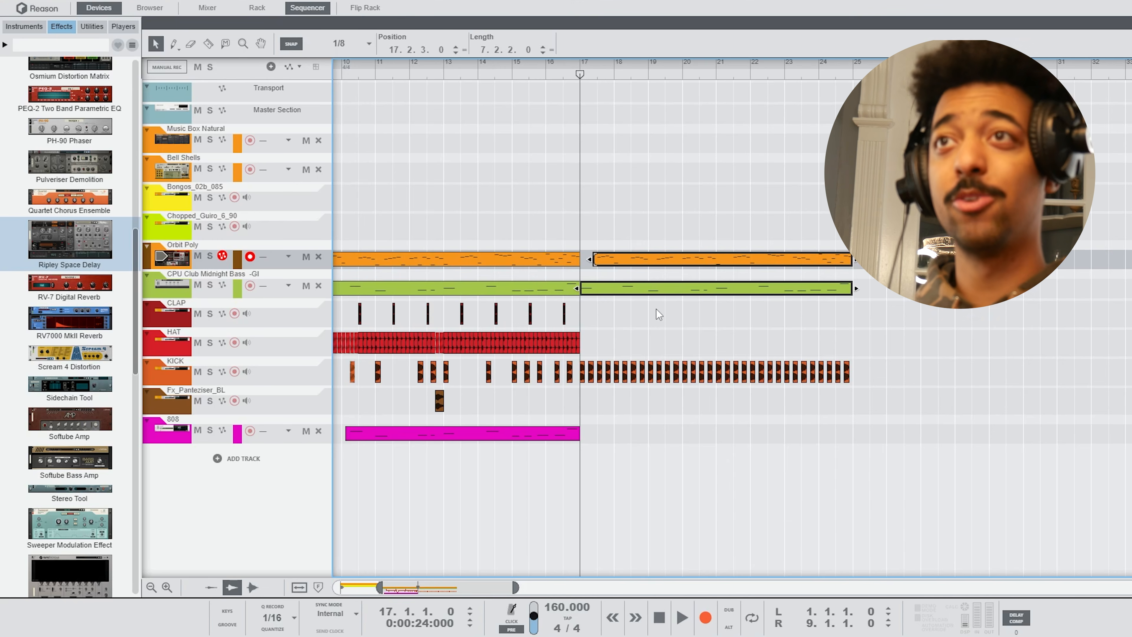
# Step: Add an ECF-42 Envelope Controlled Filter below Orbit Poly's Bitcrush distortion and create automation for its frequency
pyautogui.press('F6')
pyautogui.scroll(10, 81, 207)
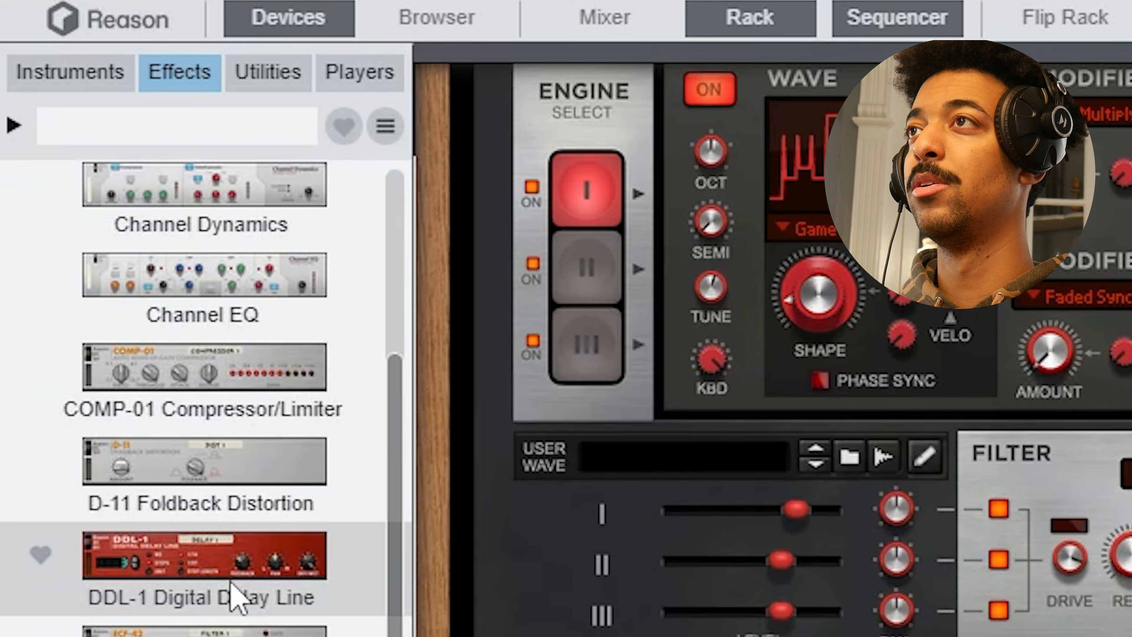
pyautogui.scroll(-10, 709, 44)
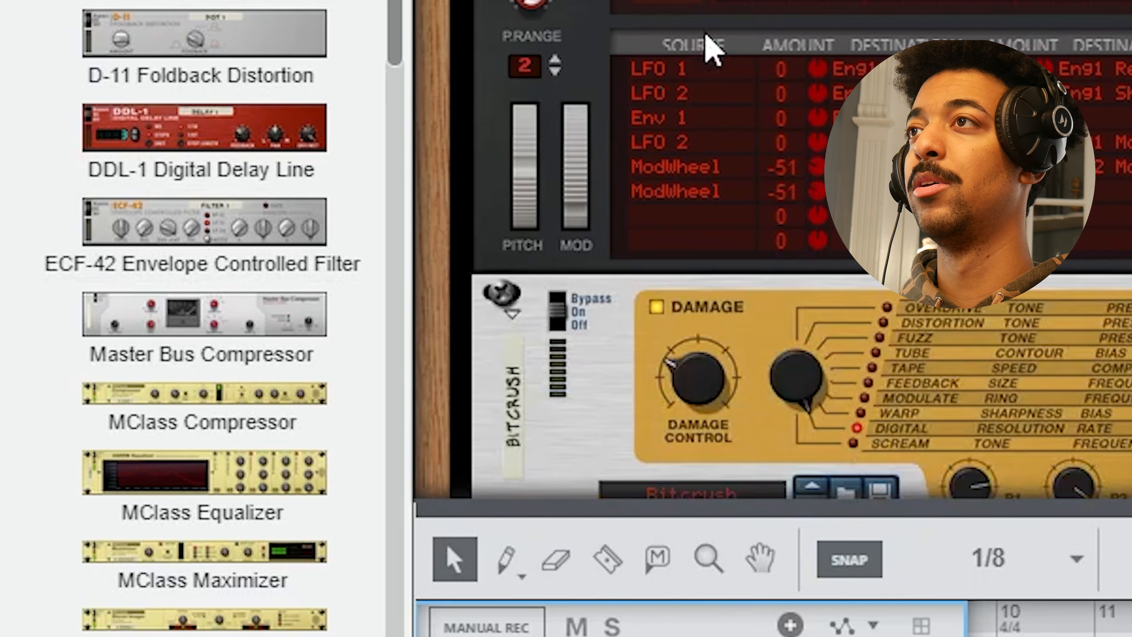
pyautogui.moveTo(241, 235); pyautogui.dragTo(767, 216)
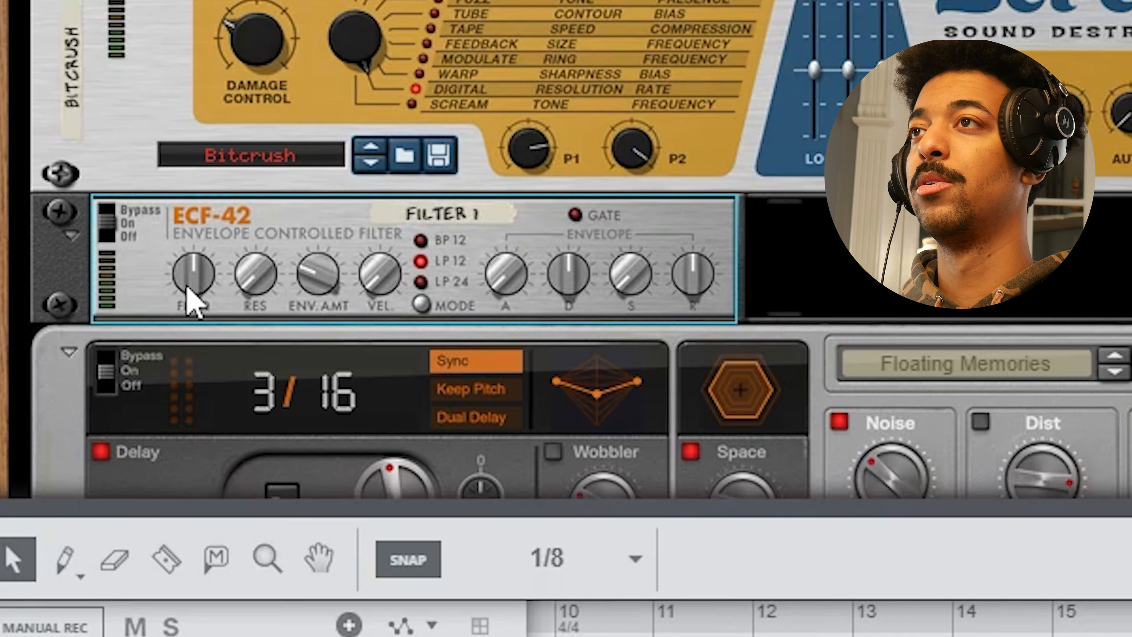
pyautogui.click(194, 274)
pyautogui.rightClick(196, 285)
pyautogui.click(268, 295)
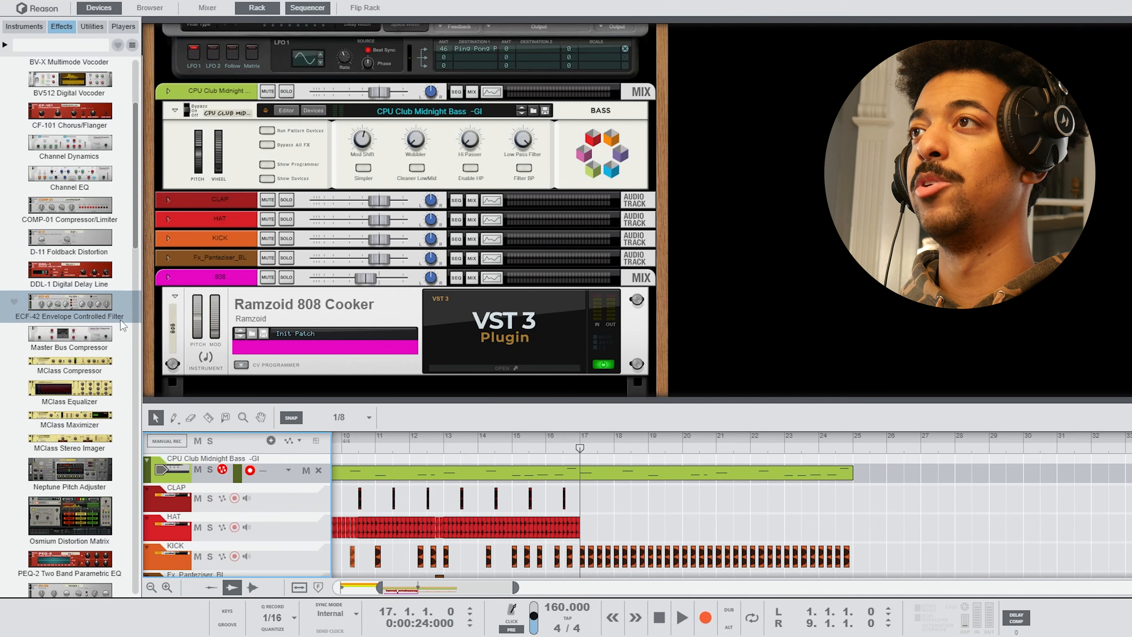
# Step: Add an ECF-42 Envelope Controlled Filter to the CPU Club Midnight Bass and create automation for its frequency
pyautogui.moveTo(76, 310); pyautogui.dragTo(299, 212)
pyautogui.click(218, 218)
pyautogui.rightClick(221, 218)
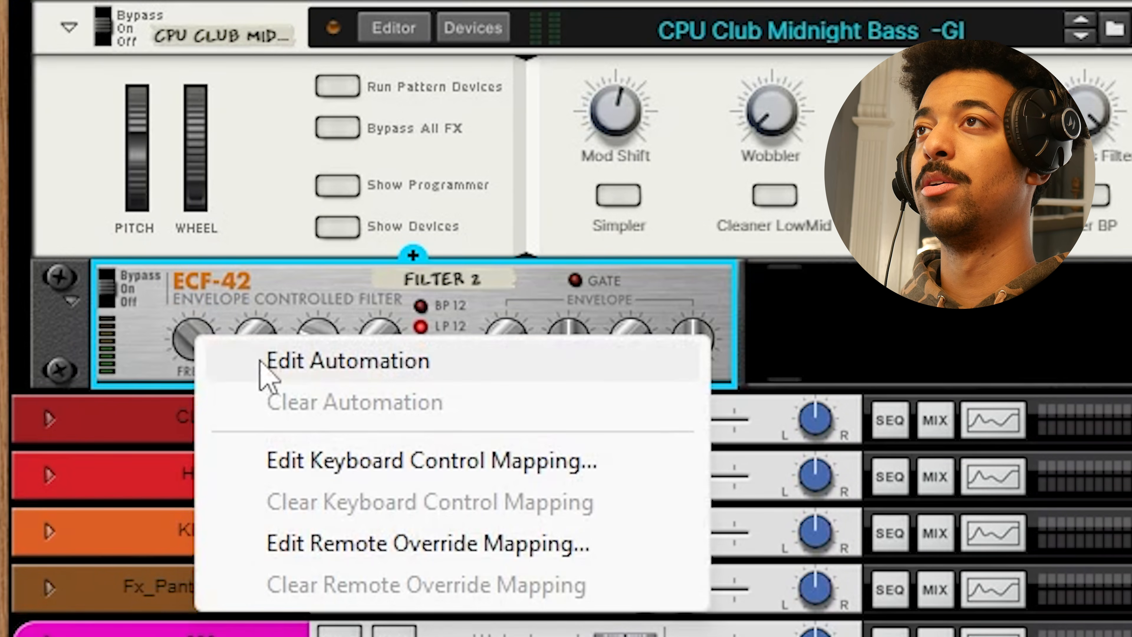
pyautogui.click(241, 225)
# Step: Set the frequency automation at bar 17 to 65 for Filter 1 and 60 for Filter 2, deleting Filter 2's stray point
pyautogui.write('65')
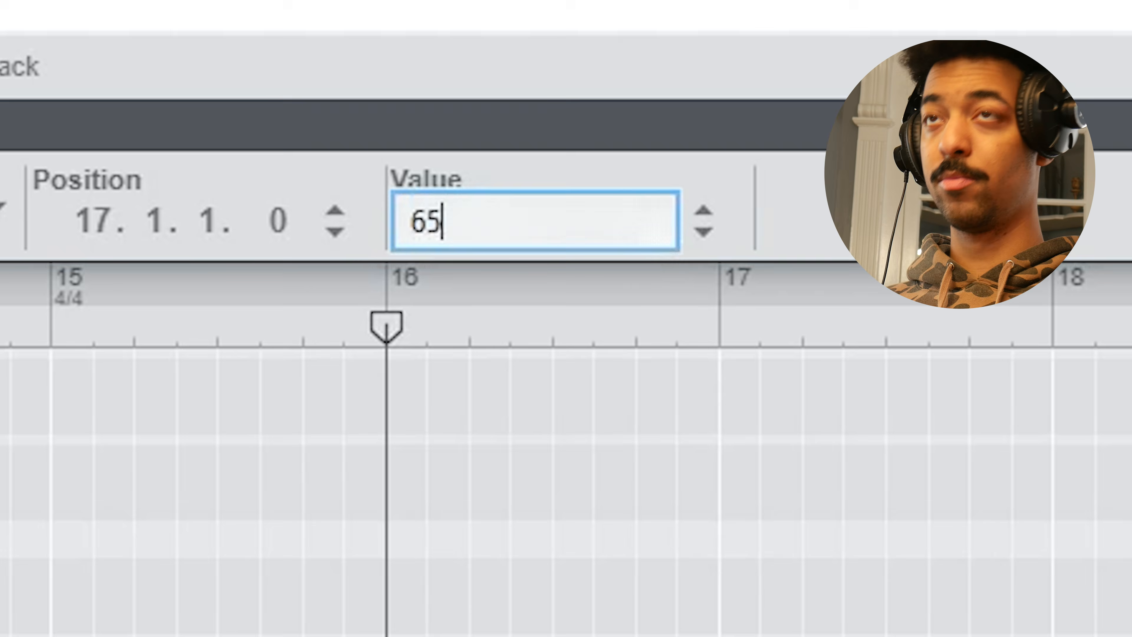
pyautogui.press('Return')
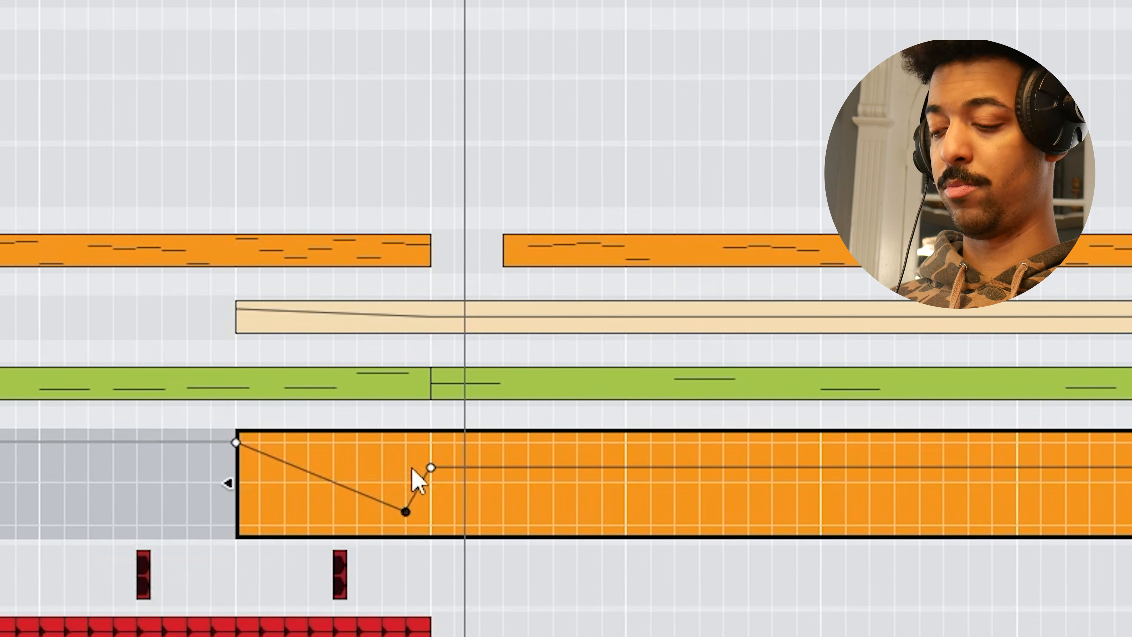
pyautogui.press('Delete')
pyautogui.moveTo(411, 465); pyautogui.dragTo(447, 494)
pyautogui.hotkey('ctrl', 'z')
pyautogui.moveTo(422, 453); pyautogui.dragTo(437, 480)
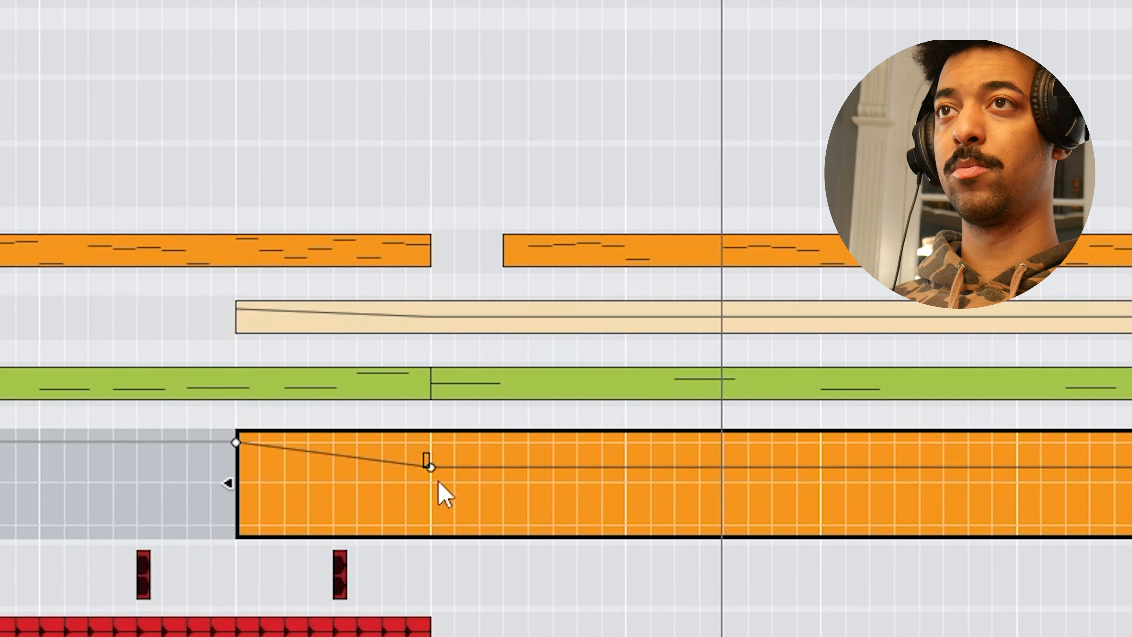
pyautogui.doubleClick(646, 228)
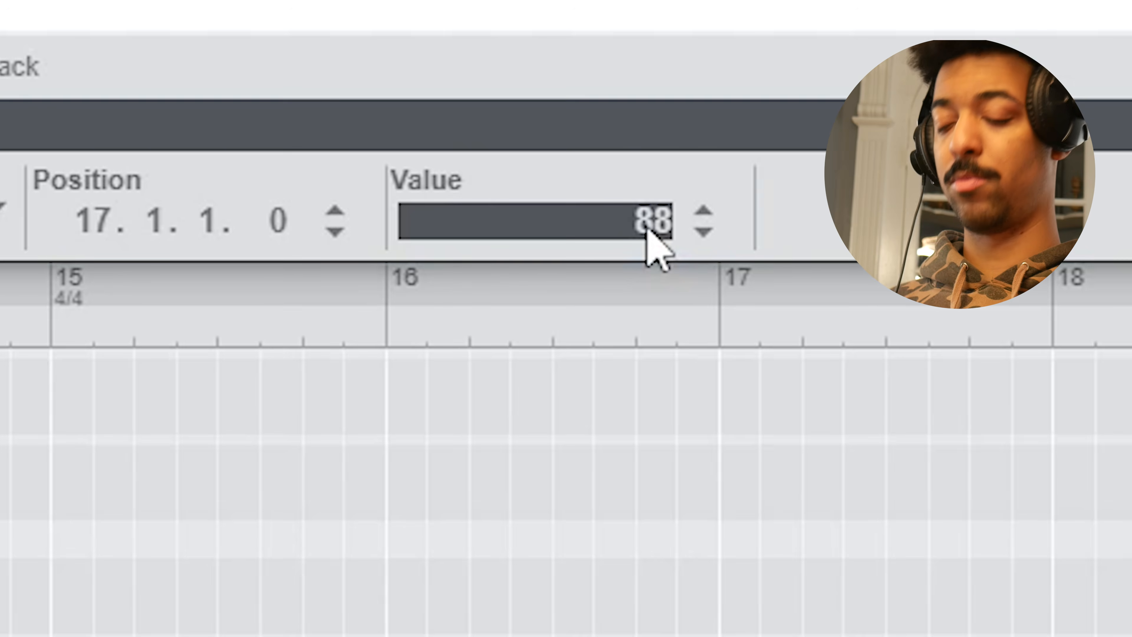
pyautogui.write('6')
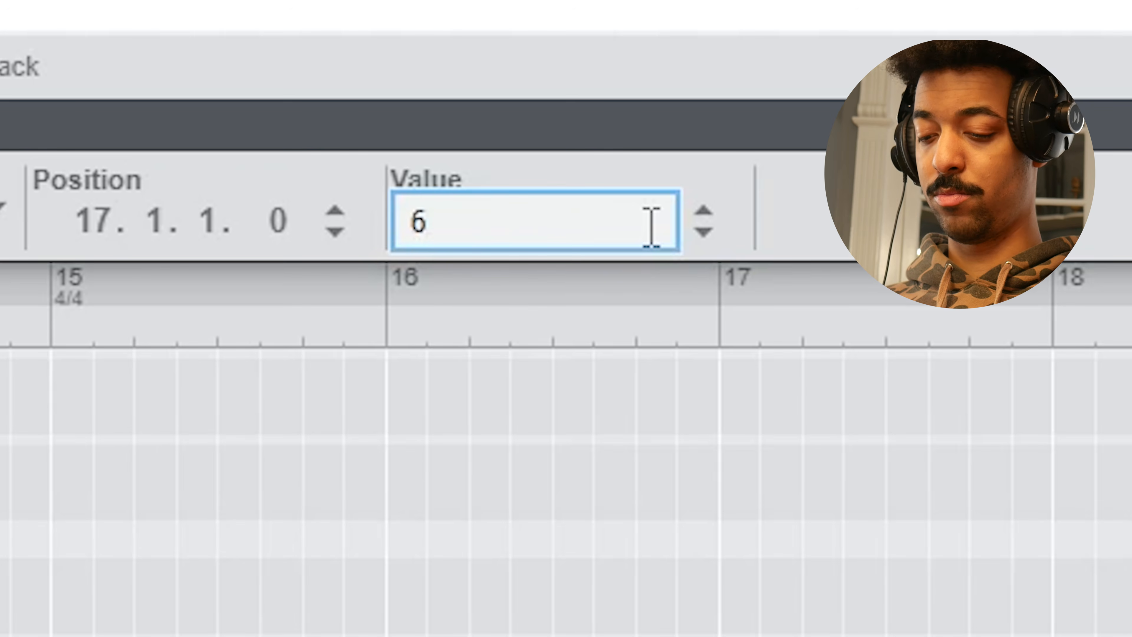
pyautogui.write('0')
pyautogui.press('Return')
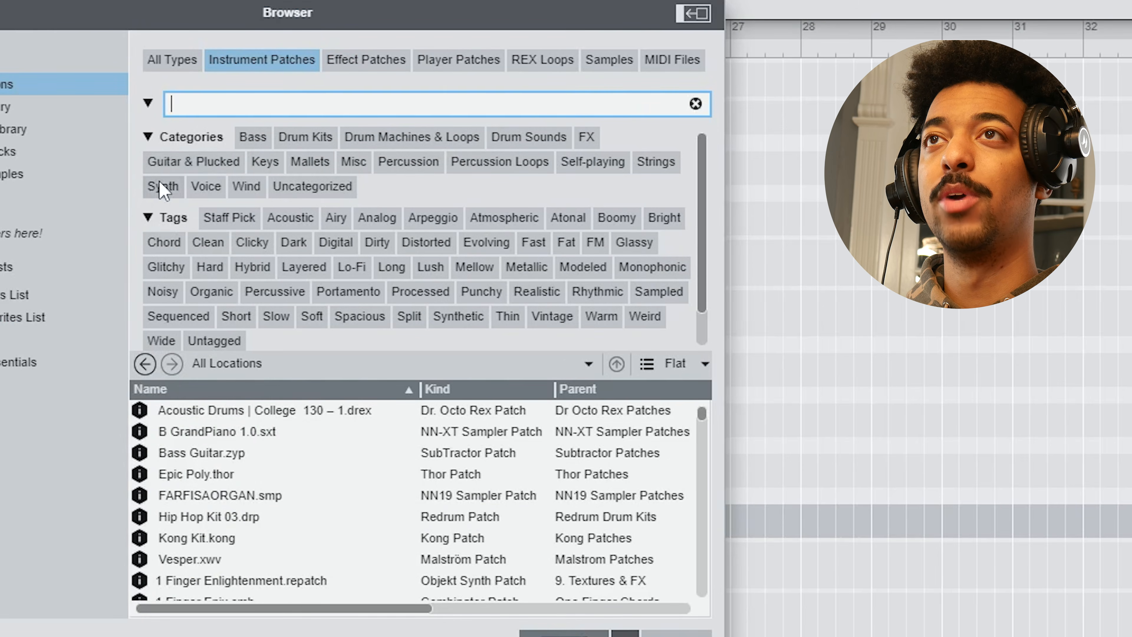
# Step: Load the AlliGated Poly Pulse patch from the synth category and record a part with it from bar 17
pyautogui.click(160, 186)
pyautogui.scroll(-2, 160, 186)
pyautogui.click(598, 251)
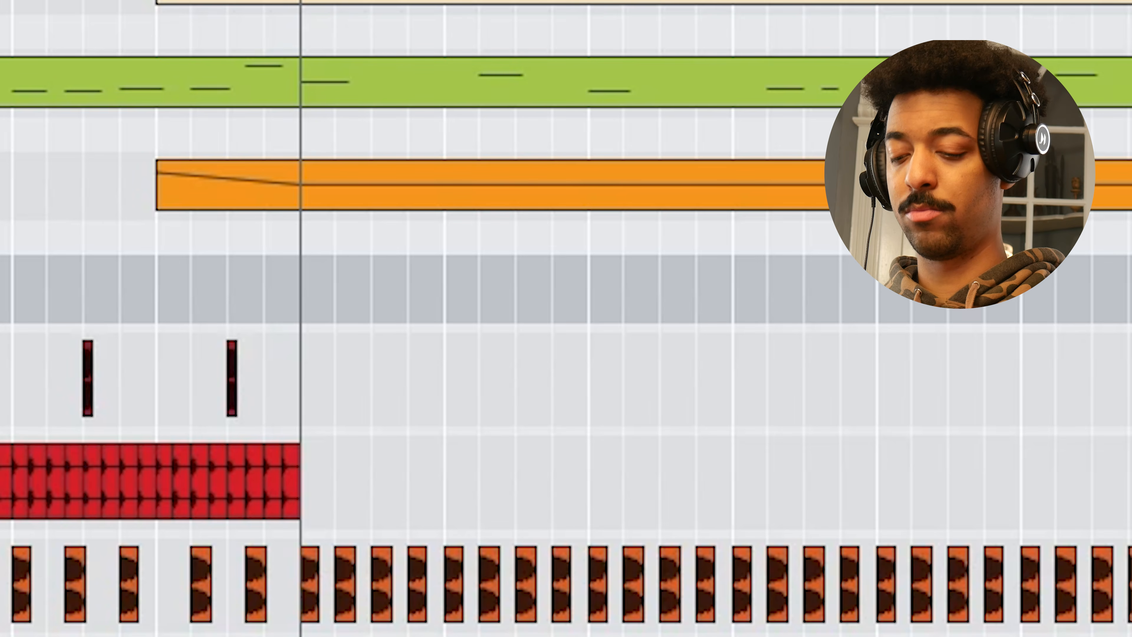
pyautogui.hotkey('ctrl', 'Return')
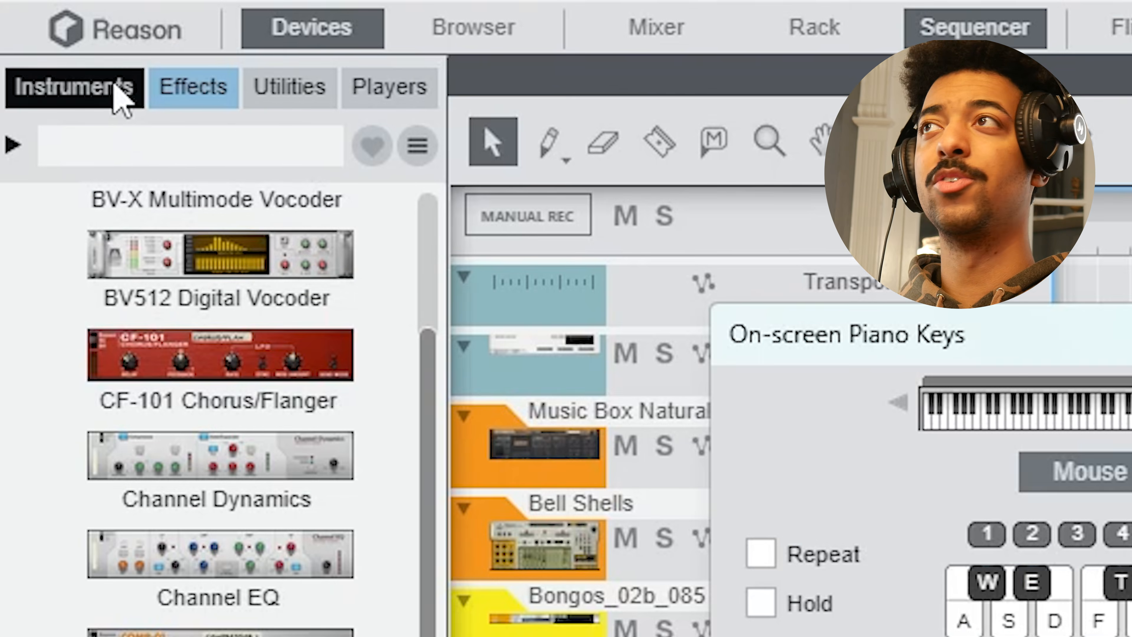
# Step: Add a Polytone Dual-Layer Synthesizer track below AlliGated Poly Pulse and move the on-screen piano aside
pyautogui.click(111, 91)
pyautogui.scroll(-5, 241, 512)
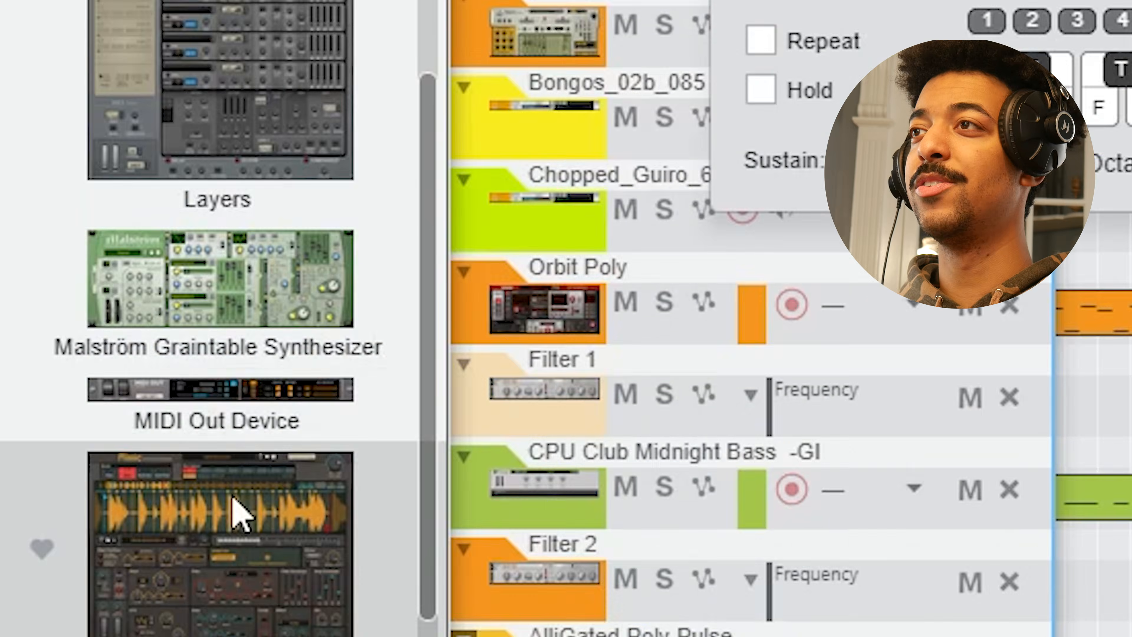
pyautogui.scroll(-5, 240, 513)
pyautogui.moveTo(192, 308); pyautogui.dragTo(621, 286)
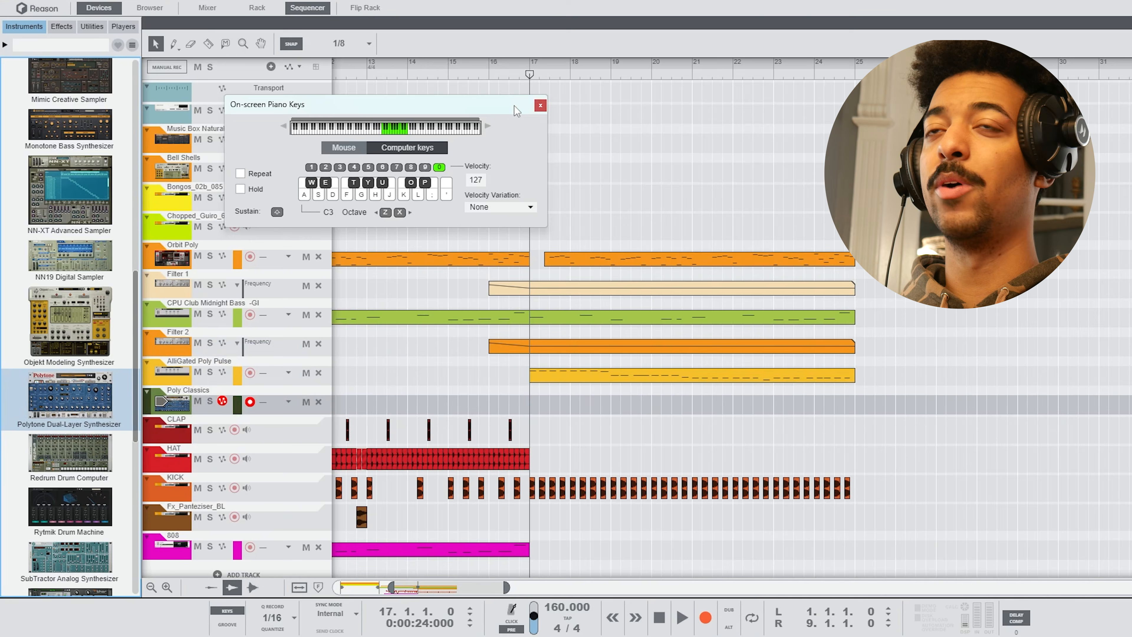
pyautogui.moveTo(516, 111); pyautogui.dragTo(467, 103)
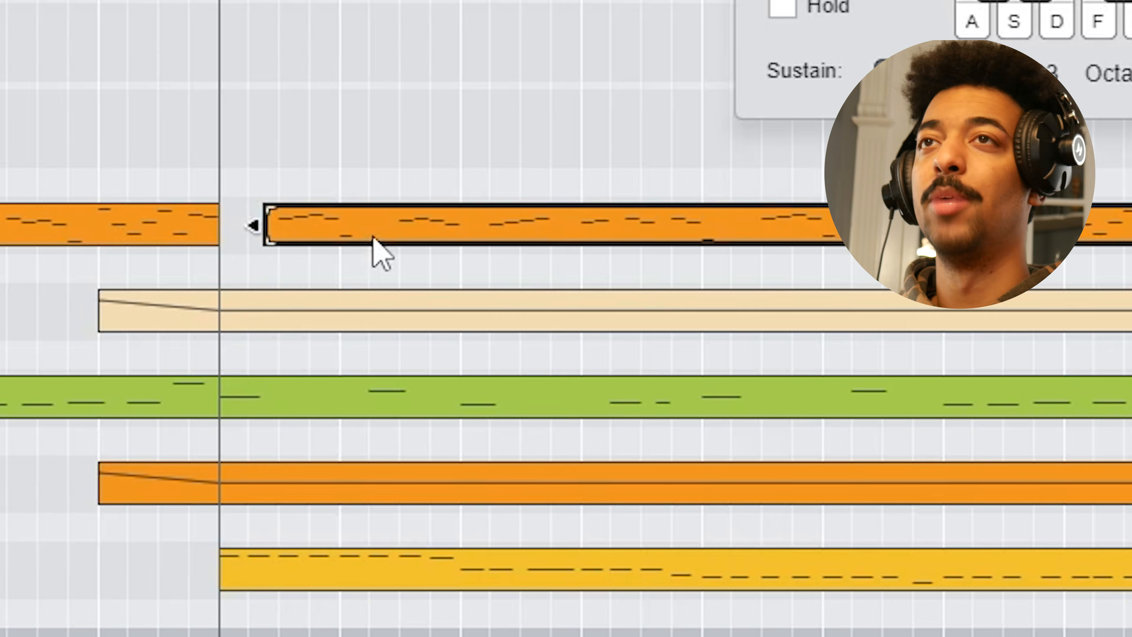
# Step: Copy the second Orbit Poly clip to the Poly Classics track and extend its start to bar 17
pyautogui.moveTo(581, 264); pyautogui.dragTo(581, 394)
pyautogui.moveTo(375, 310); pyautogui.dragTo(374, 310)
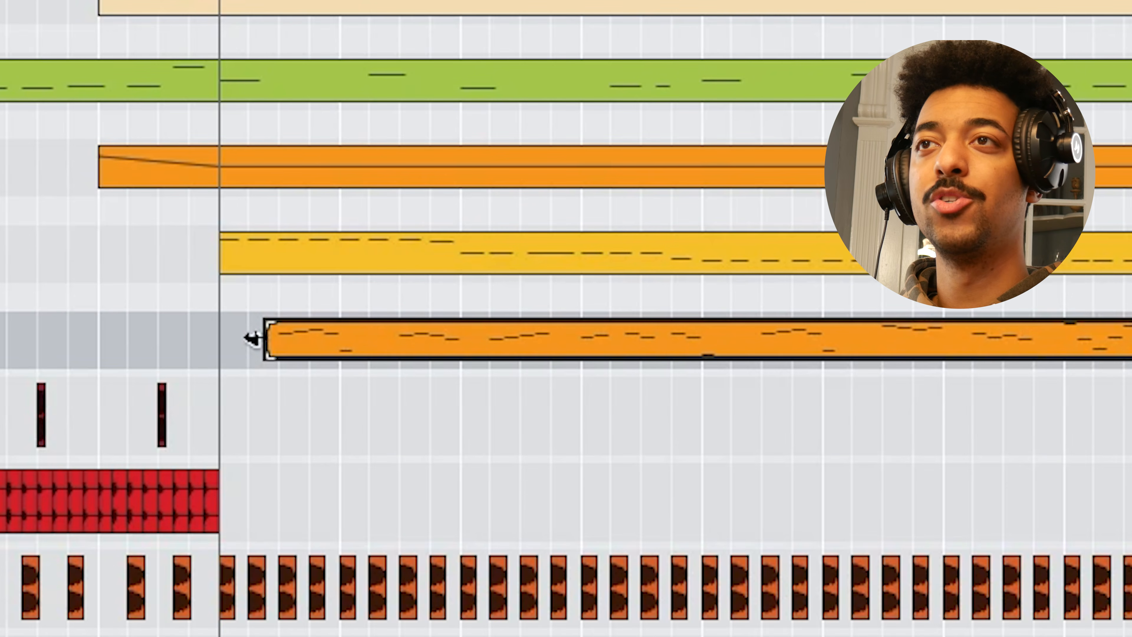
pyautogui.moveTo(264, 340); pyautogui.dragTo(217, 342)
# Step: Turn the Poly Classics clip's opening notes into a one-bar chord starting at bar 17, deleting the leftover C3 note
pyautogui.doubleClick(335, 350)
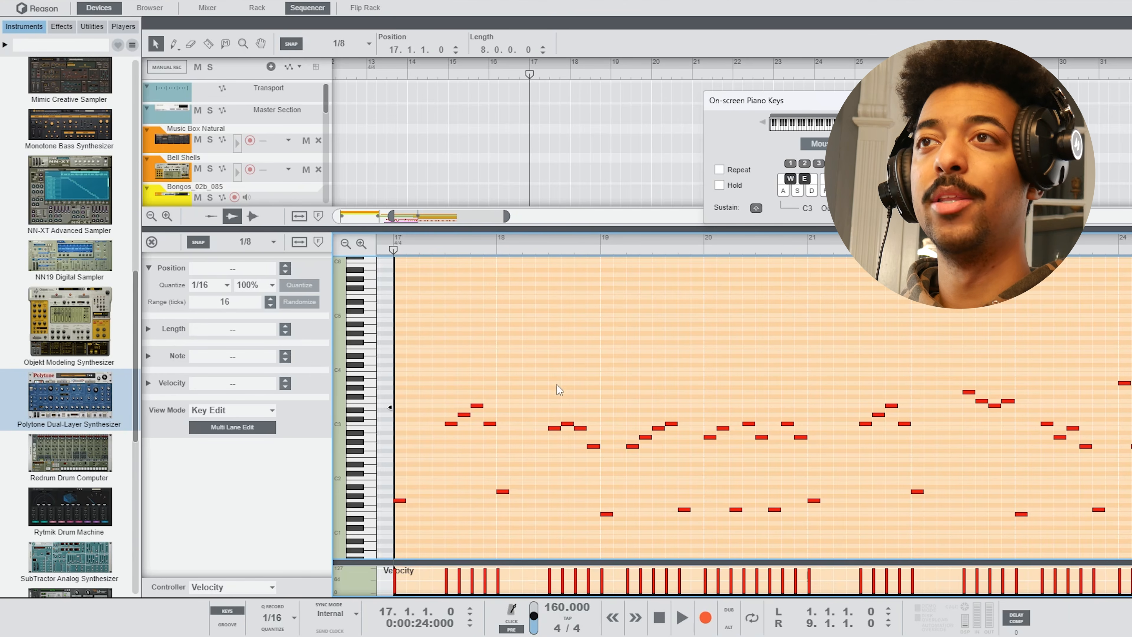
pyautogui.moveTo(450, 422); pyautogui.dragTo(481, 497)
pyautogui.moveTo(489, 404); pyautogui.dragTo(491, 431)
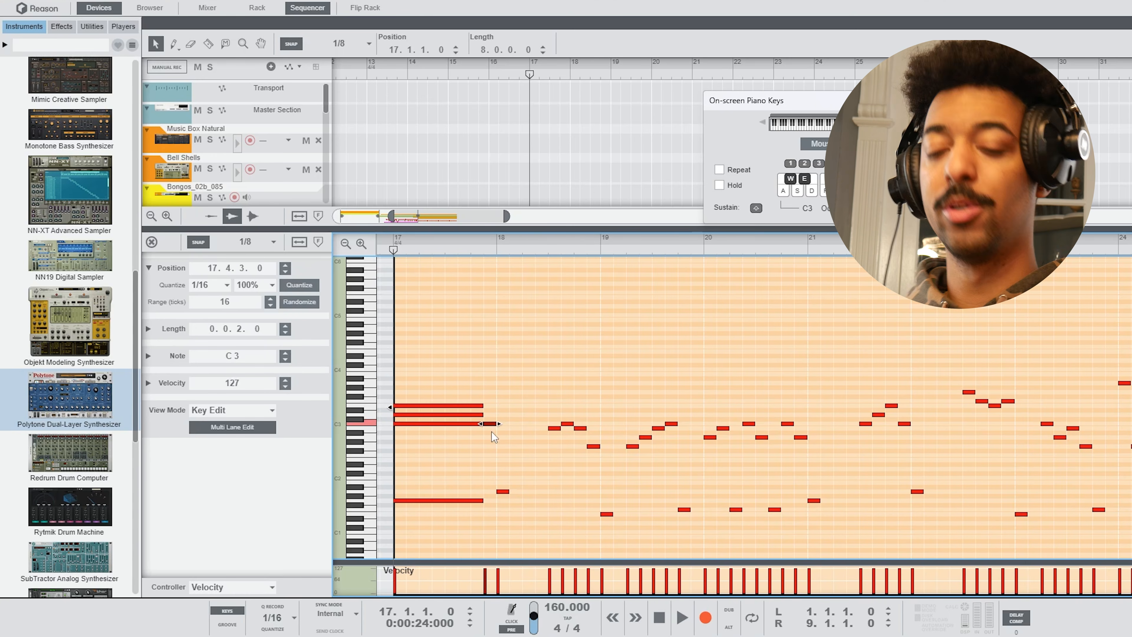
pyautogui.press('Delete')
pyautogui.moveTo(459, 384); pyautogui.dragTo(482, 505)
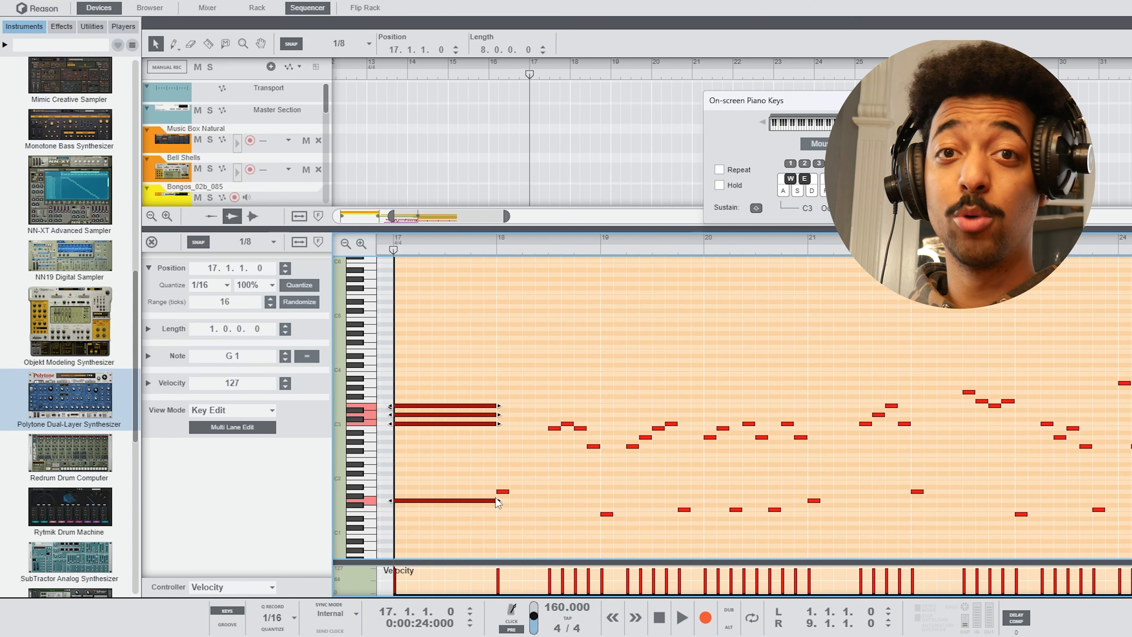
# Step: Load the Branches pad patch into the Polytone synth and listen to its chord part
pyautogui.press('space')
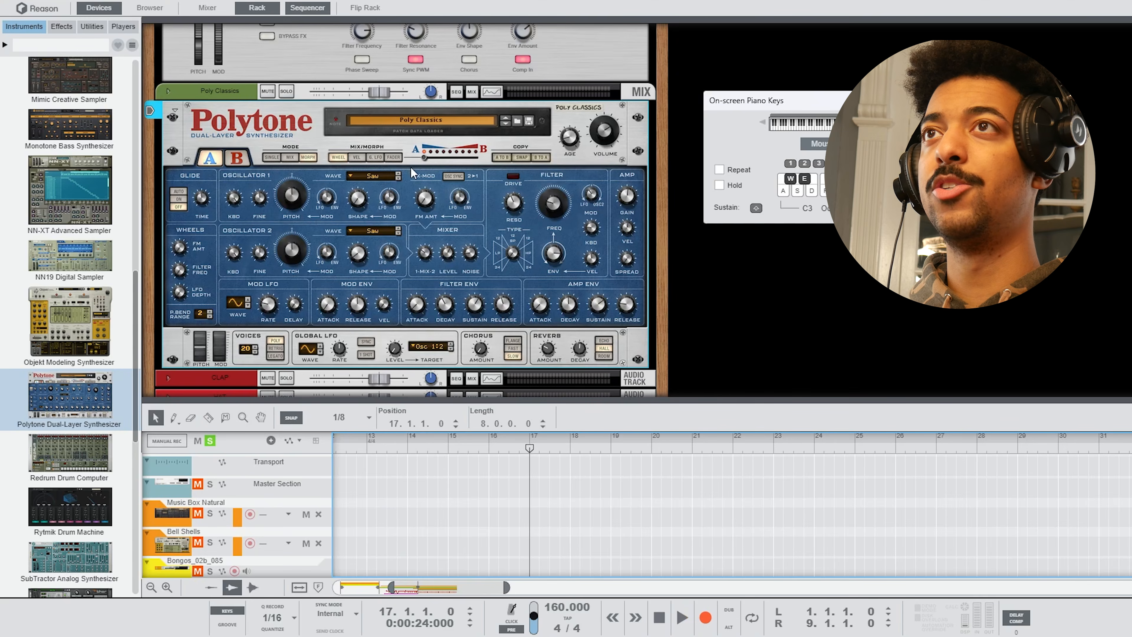
pyautogui.click(518, 122)
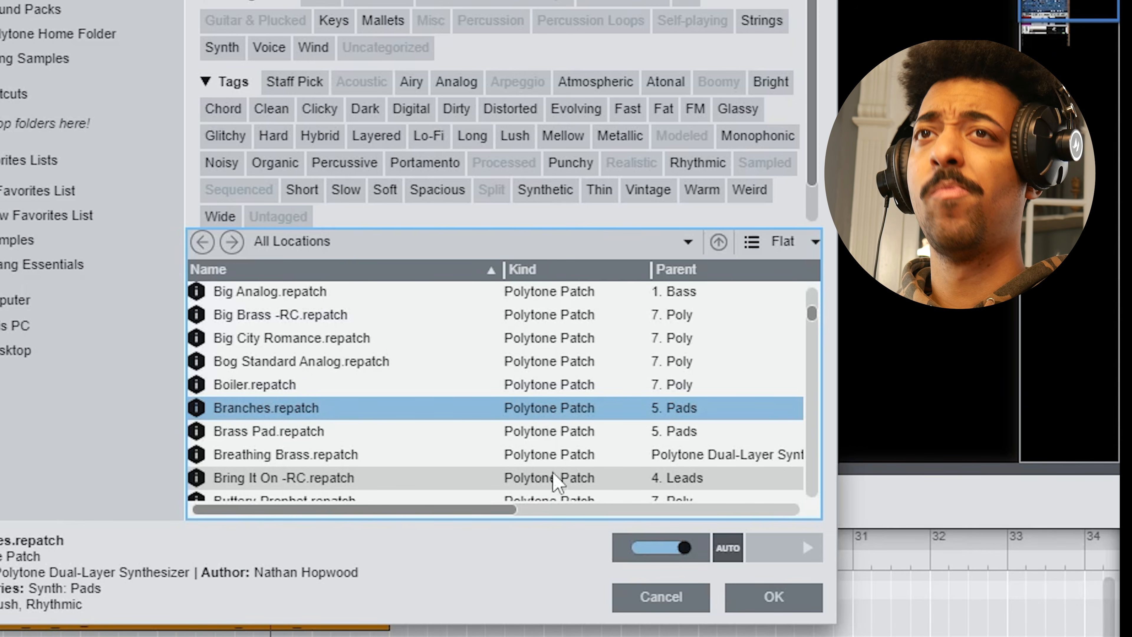
pyautogui.click(774, 597)
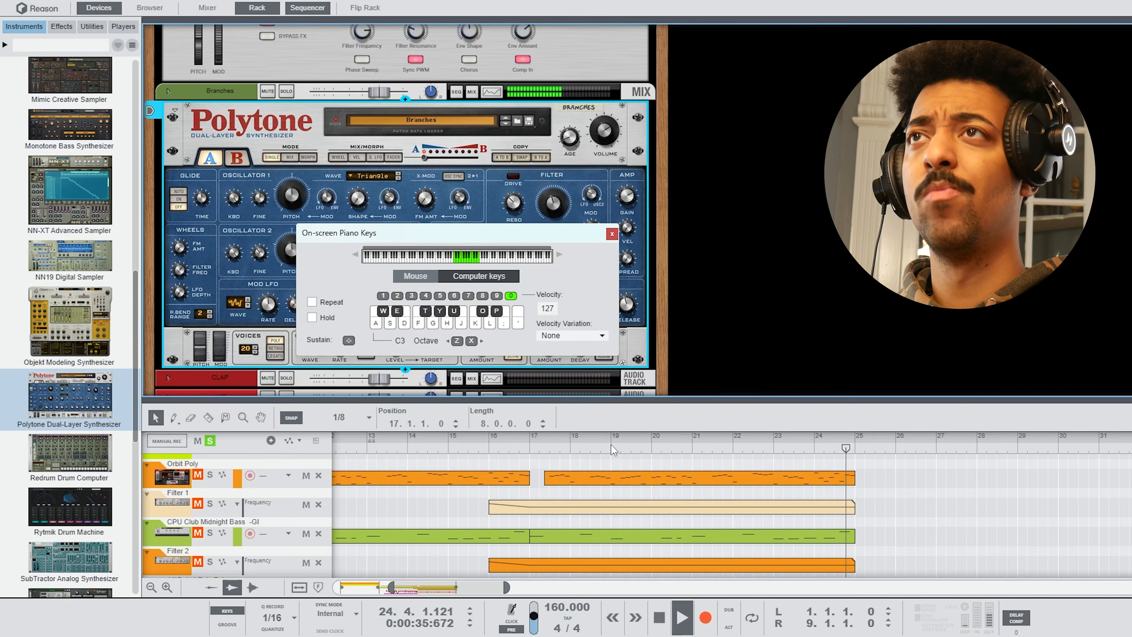
pyautogui.scroll(-3, 669, 521)
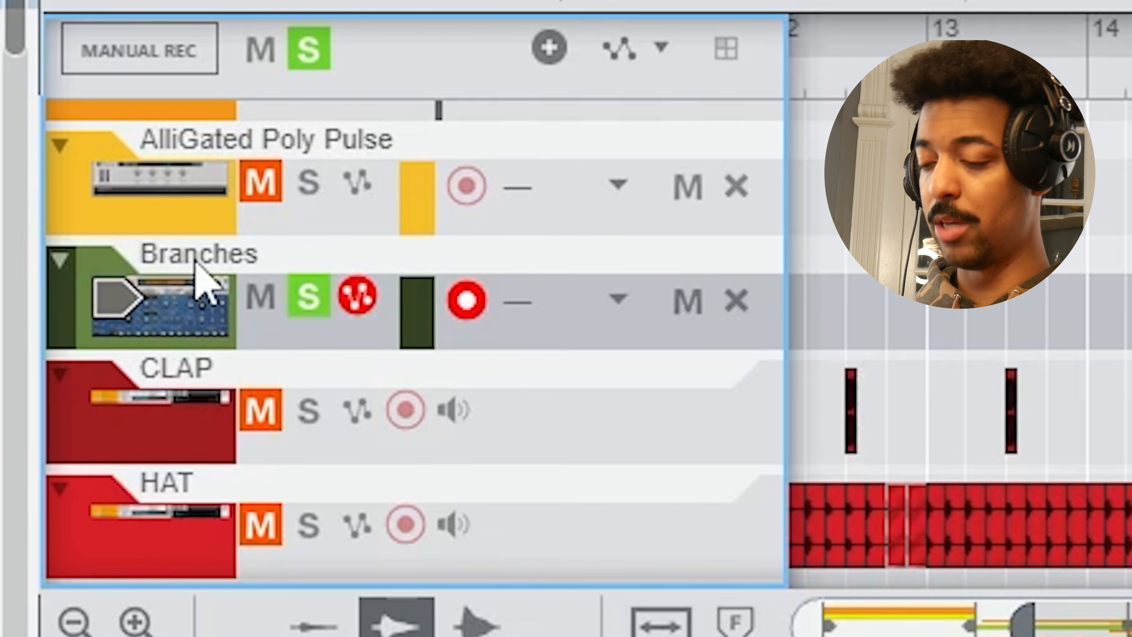
# Step: Duplicate the Branches track with the original muted, and add a Dual Arpeggio player to the copy's Polytone synth
pyautogui.hotkey('ctrl', 'd')
pyautogui.click(309, 412)
pyautogui.click(260, 297)
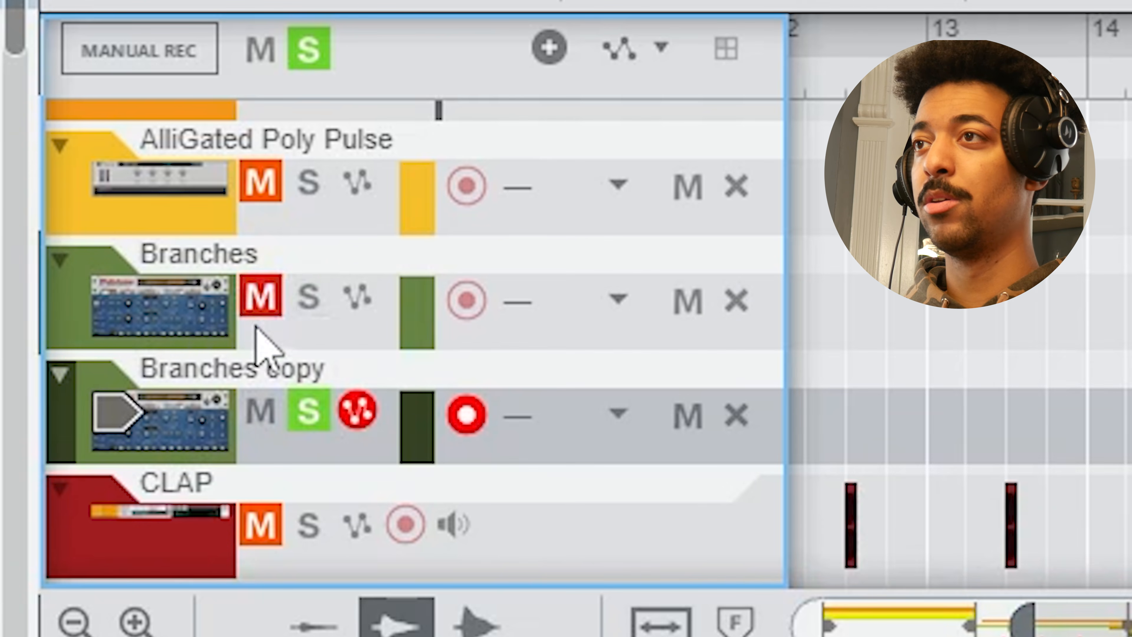
pyautogui.click(356, 79)
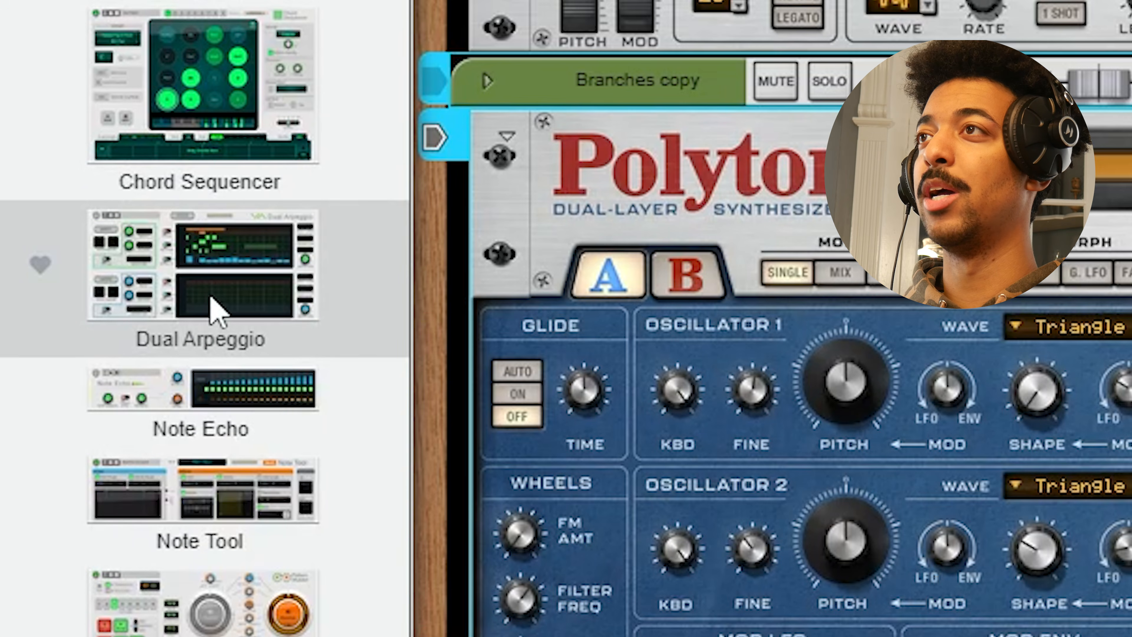
pyautogui.moveTo(210, 295); pyautogui.dragTo(535, 291)
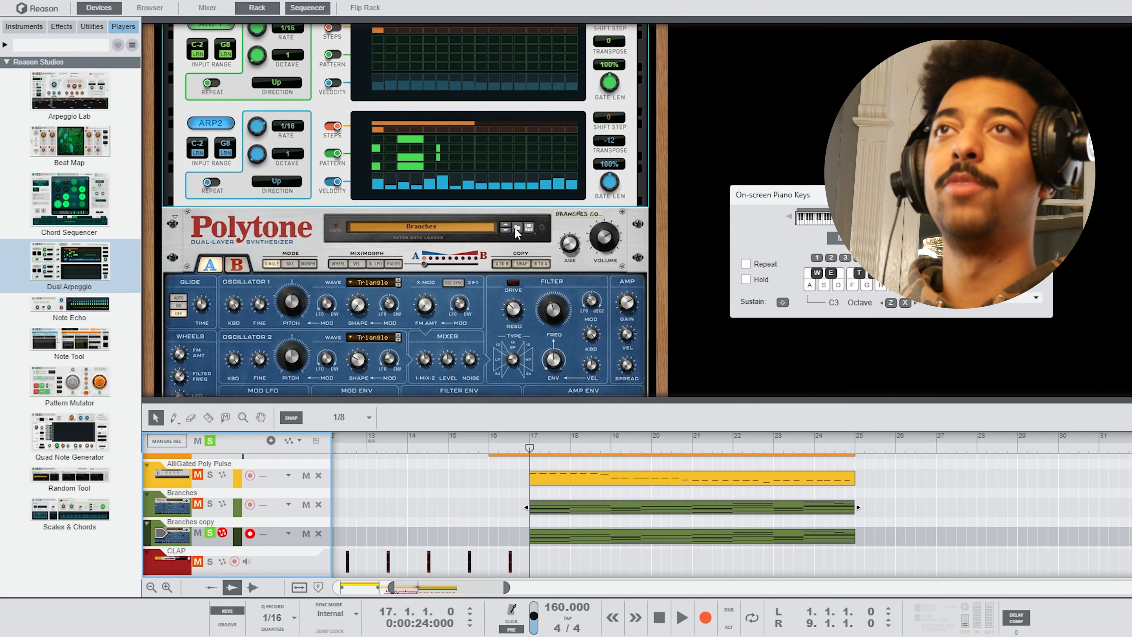
# Step: Load the Roundup patch into the duplicated Polytone and the Two-fisted Split patch into its Dual Arpeggio
pyautogui.click(518, 226)
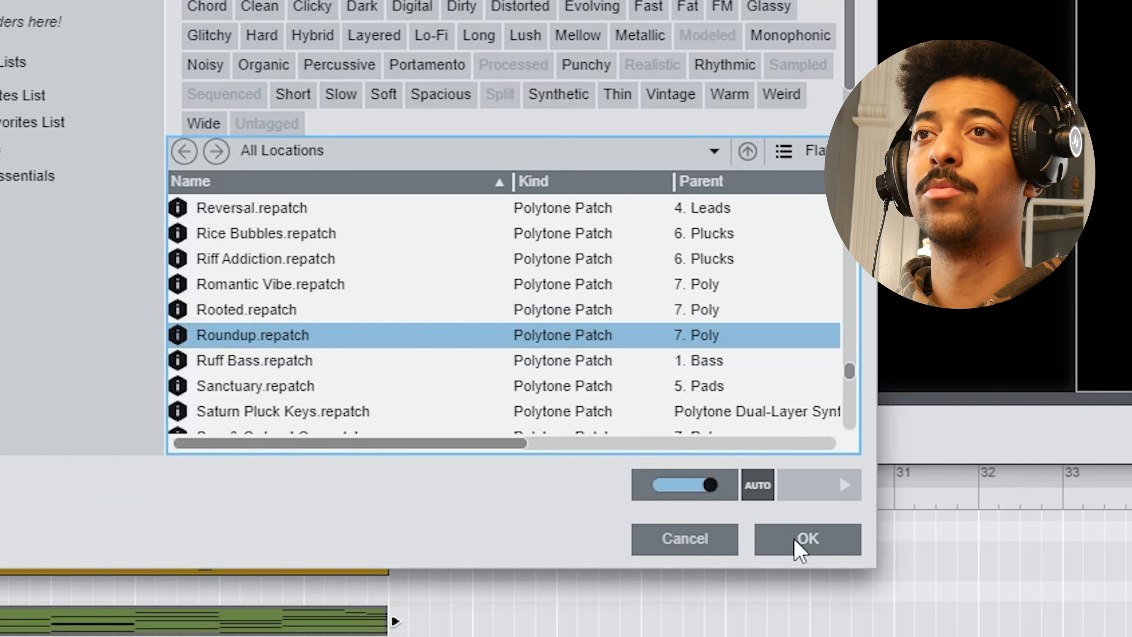
pyautogui.click(798, 540)
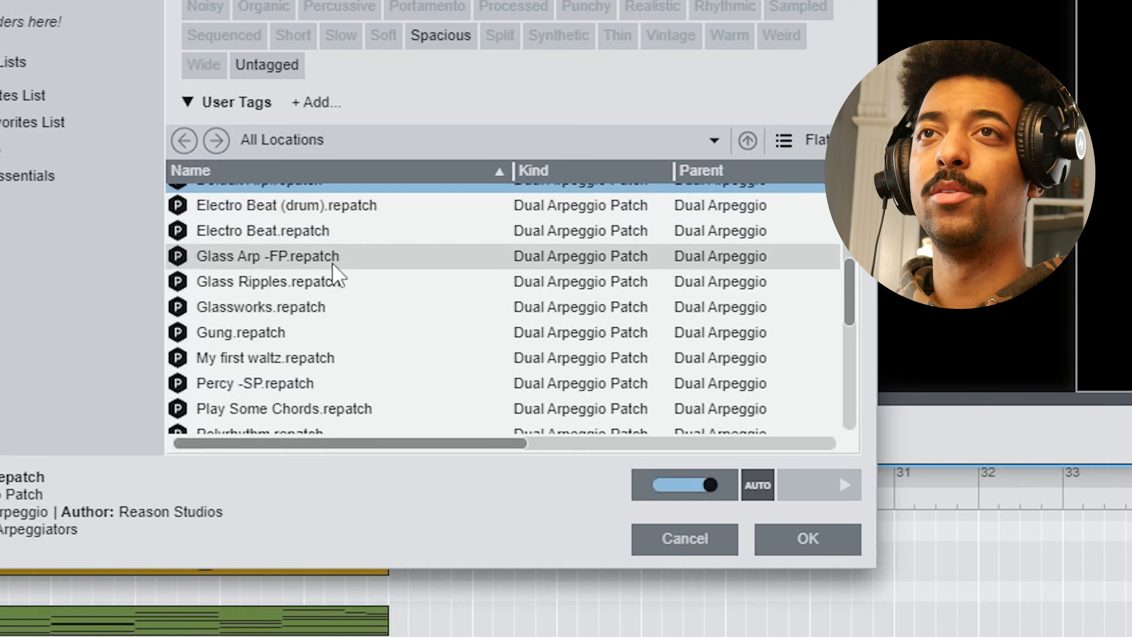
pyautogui.scroll(-5, 335, 270)
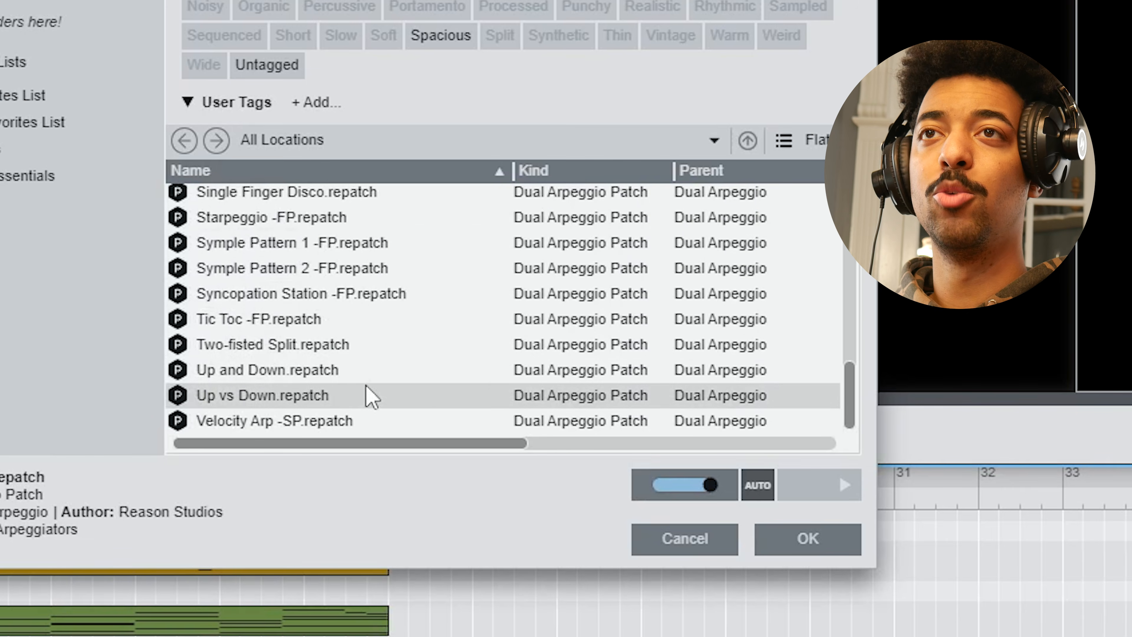
pyautogui.click(345, 350)
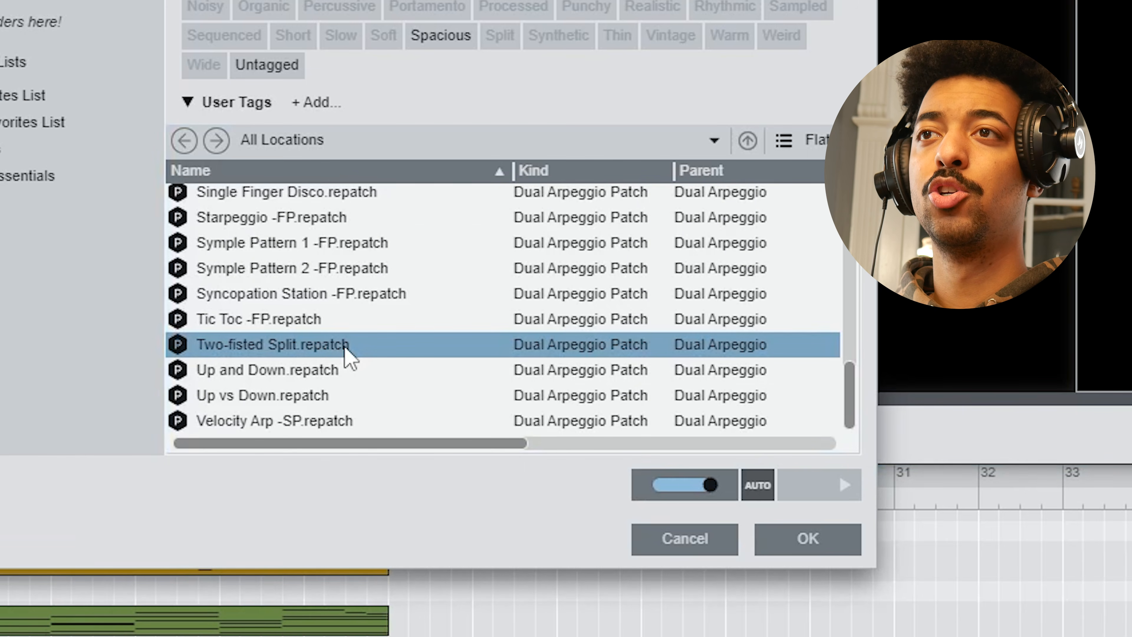
pyautogui.click(781, 551)
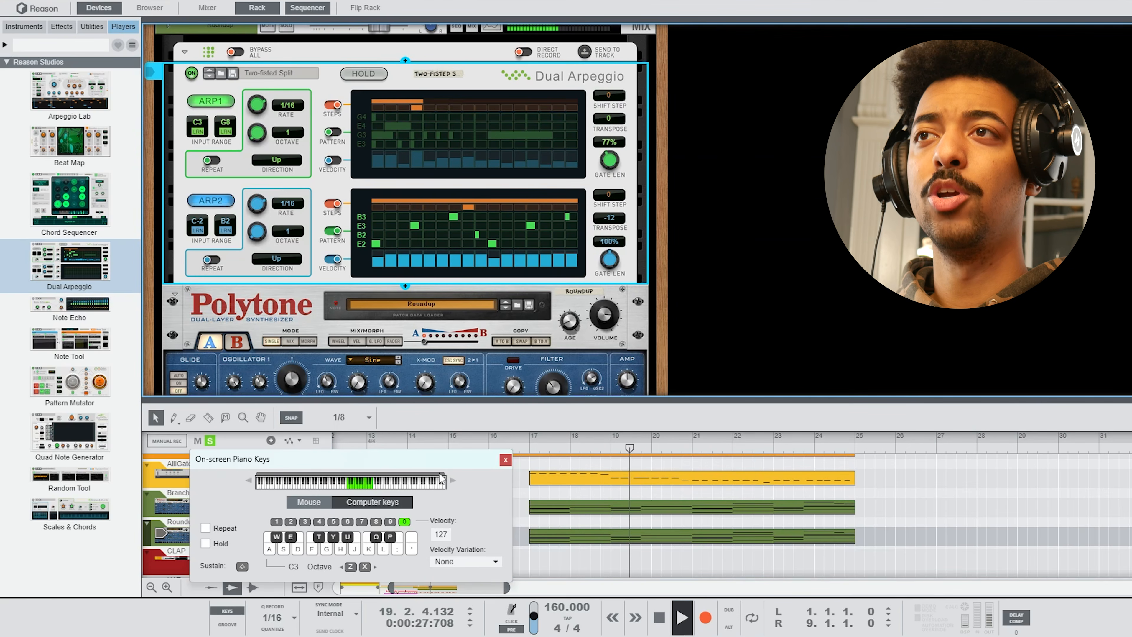
# Step: Move the on-screen piano off the tracks while listening to the Roundup arpeggio, and solo the AlliGated Poly Pulse track
pyautogui.moveTo(437, 461); pyautogui.dragTo(938, 177)
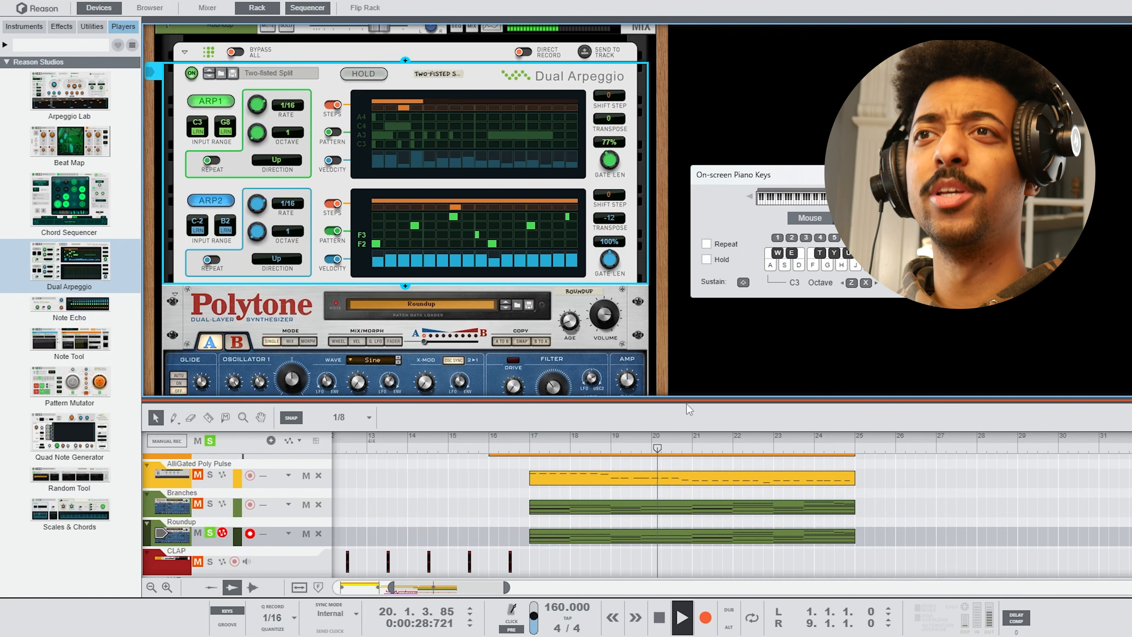
pyautogui.press('space')
pyautogui.click(209, 476)
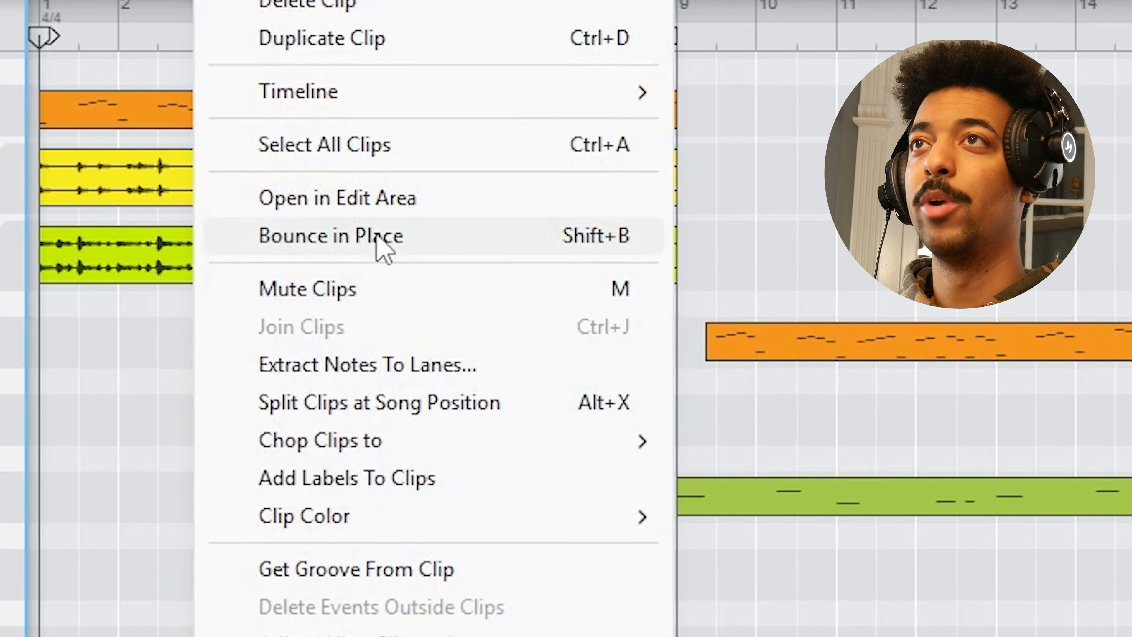
# Step: Bounce the Filthy Riser copy clip in place and fade the bounced audio in over its full length, soloing the bounced track
pyautogui.click(374, 245)
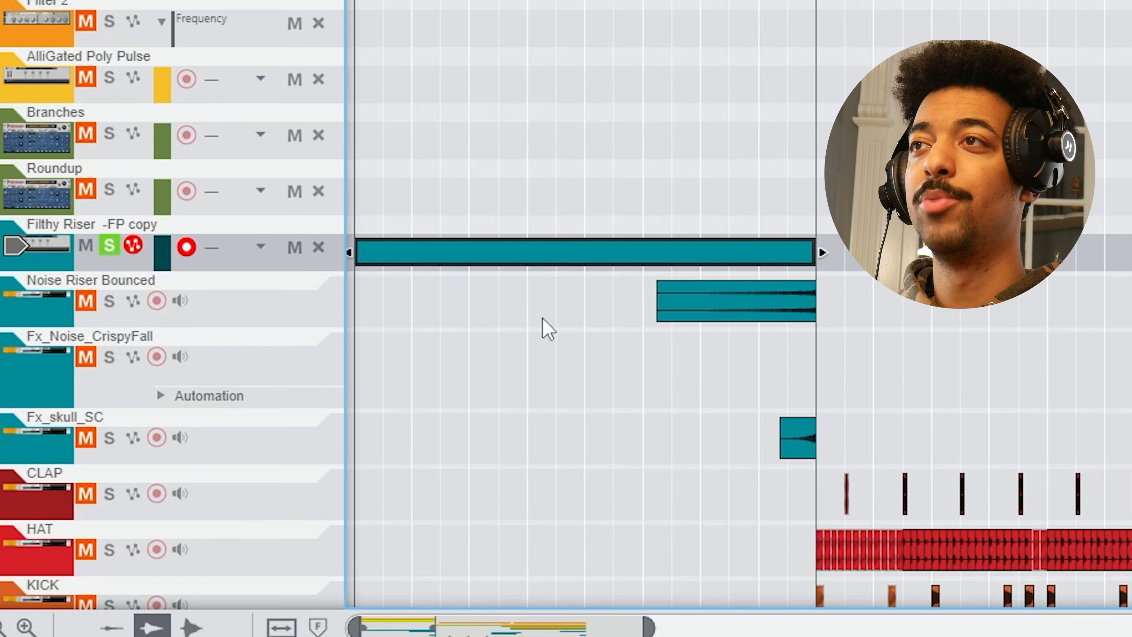
pyautogui.moveTo(403, 298); pyautogui.dragTo(937, 327)
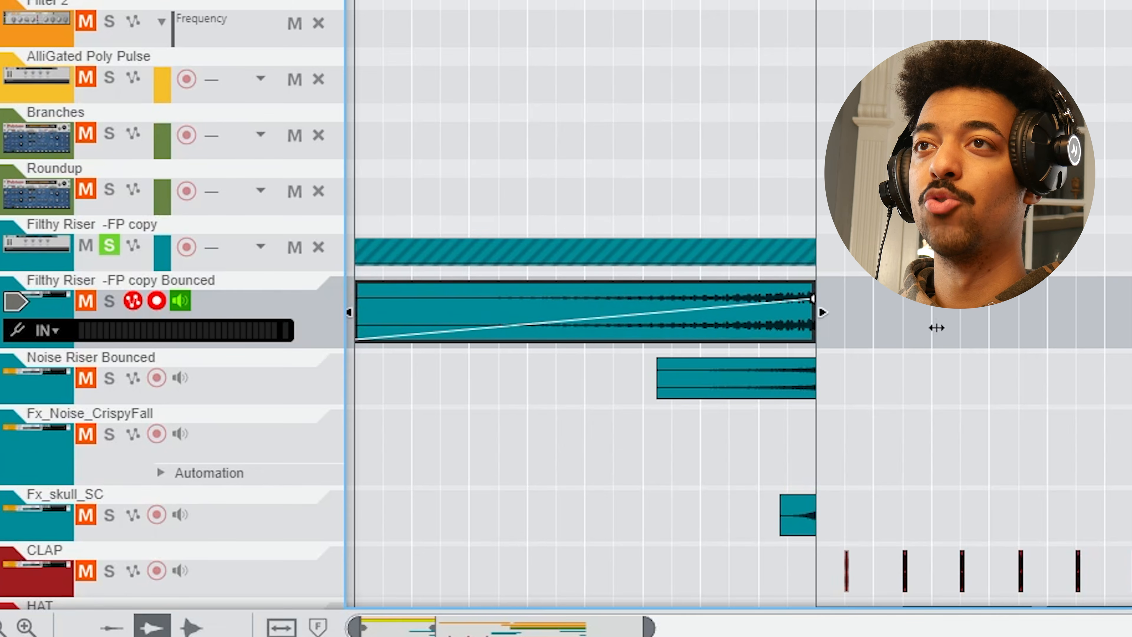
pyautogui.click(107, 301)
pyautogui.click(116, 247)
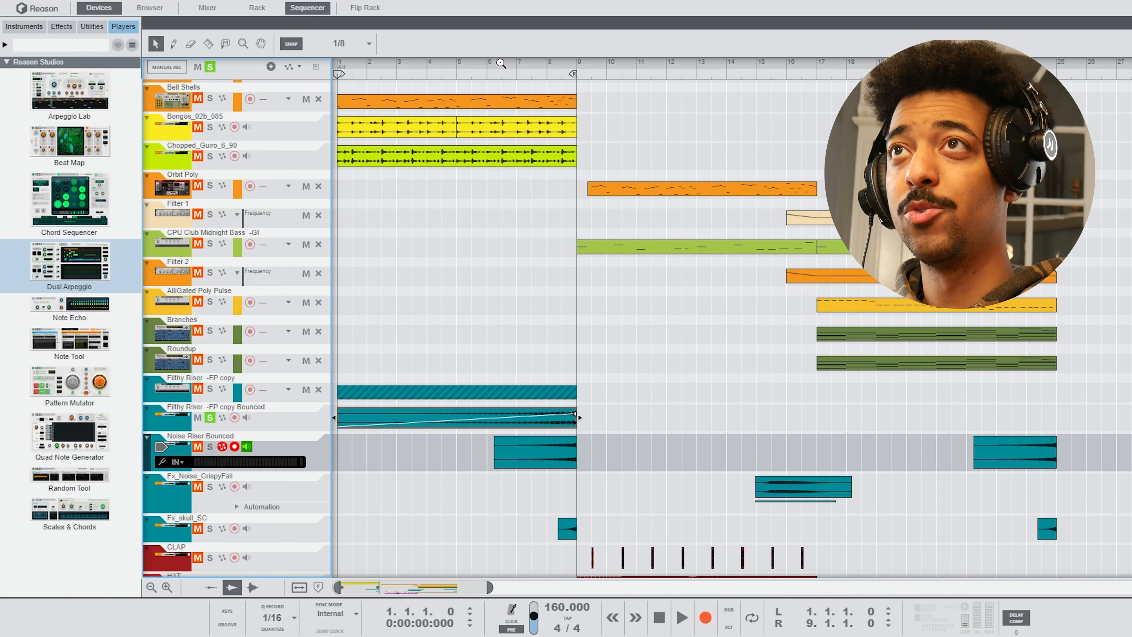
# Step: Listen to the Noise Riser Bounced track in solo instead of the bounced Filthy Riser
pyautogui.click(517, 74)
pyautogui.click(210, 418)
pyautogui.click(210, 447)
pyautogui.press('space')
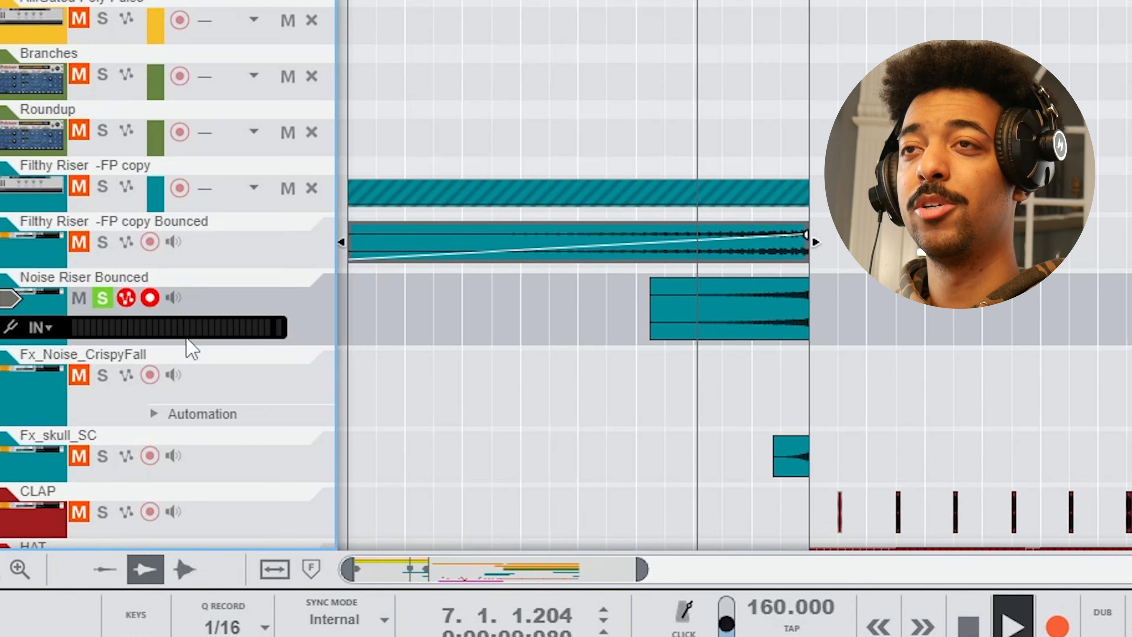
# Step: Fade in the first Fx_skull_SC clip before bar 9 over its full length and listen to it
pyautogui.scroll(-3, 225, 337)
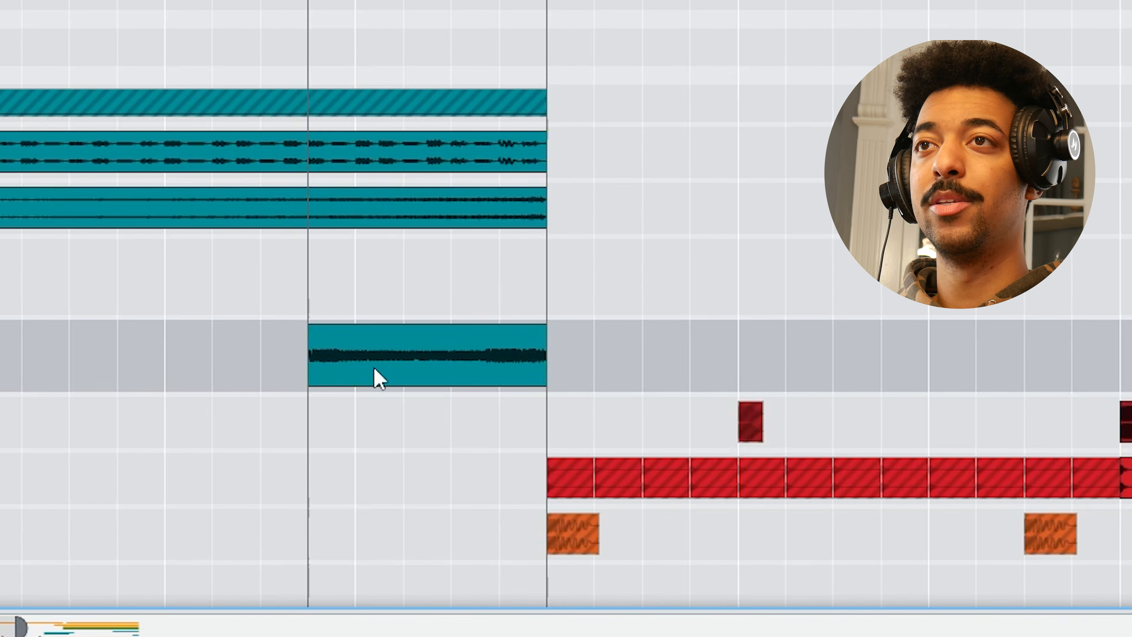
pyautogui.click(374, 369)
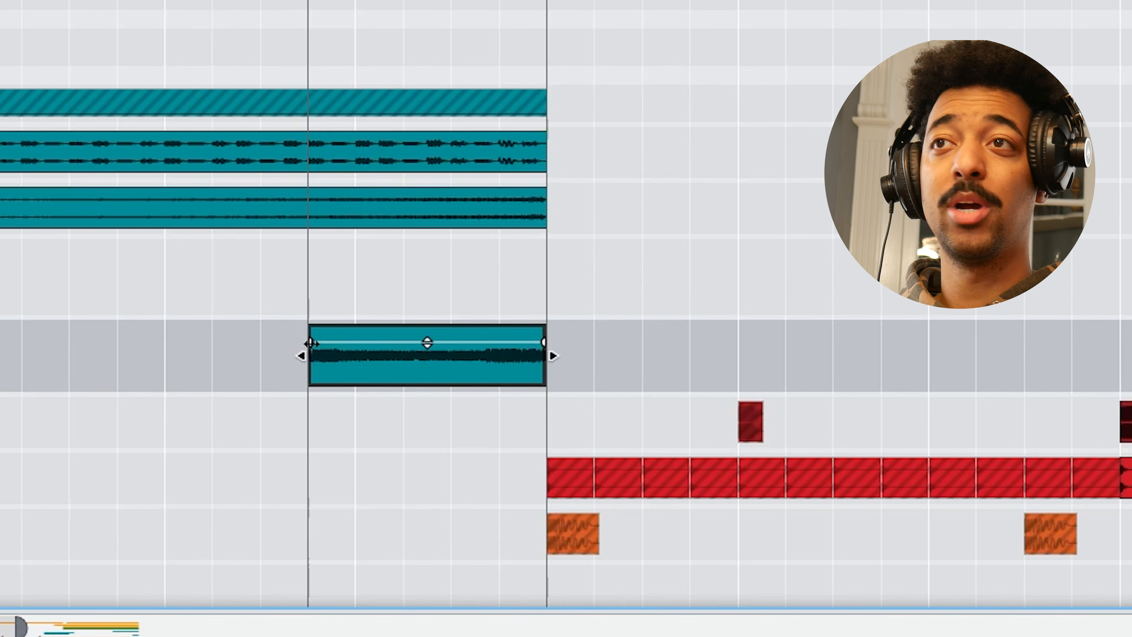
pyautogui.moveTo(311, 343); pyautogui.dragTo(652, 341)
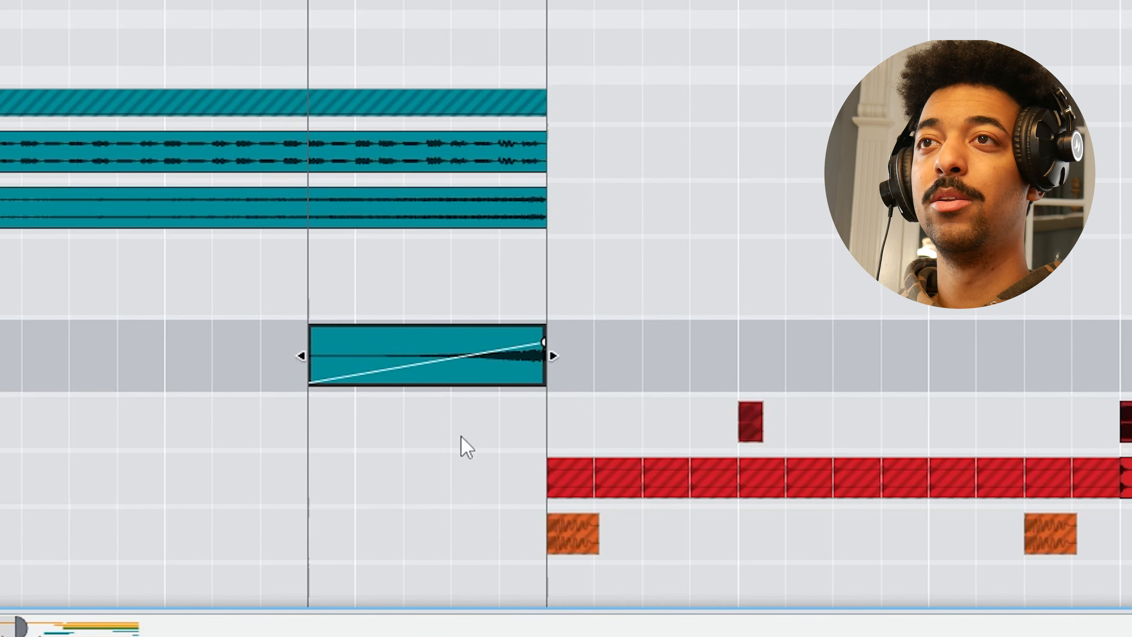
pyautogui.press('space')
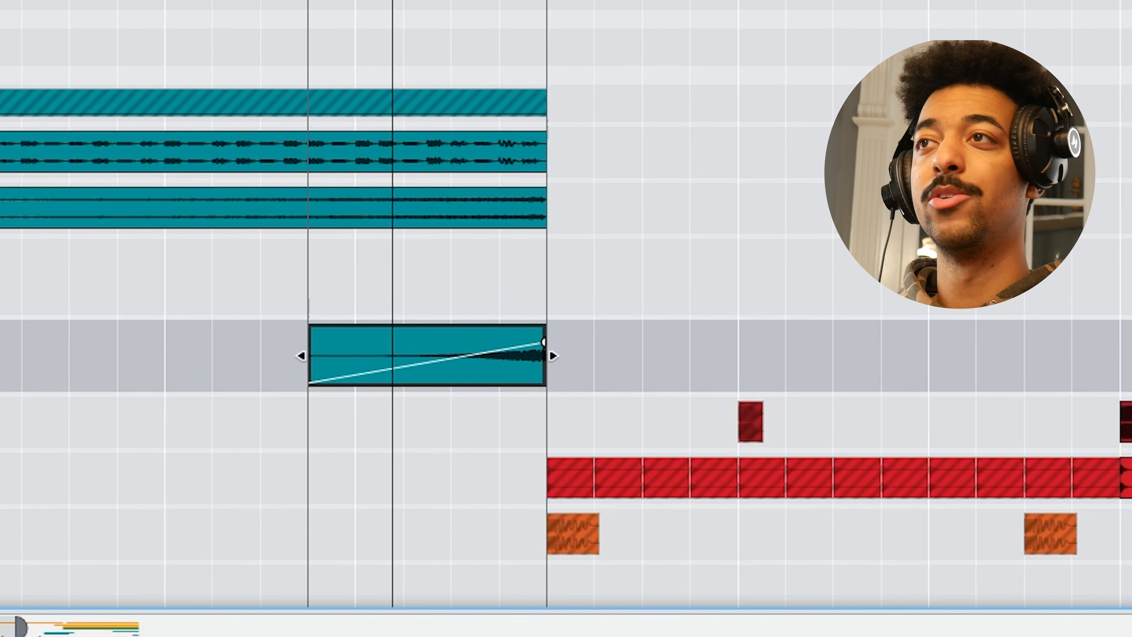
# Step: Solo the Fx_Noise_CrispyFall track and examine the fade-in on its clip at bar 15
pyautogui.scroll(-5, 302, 348)
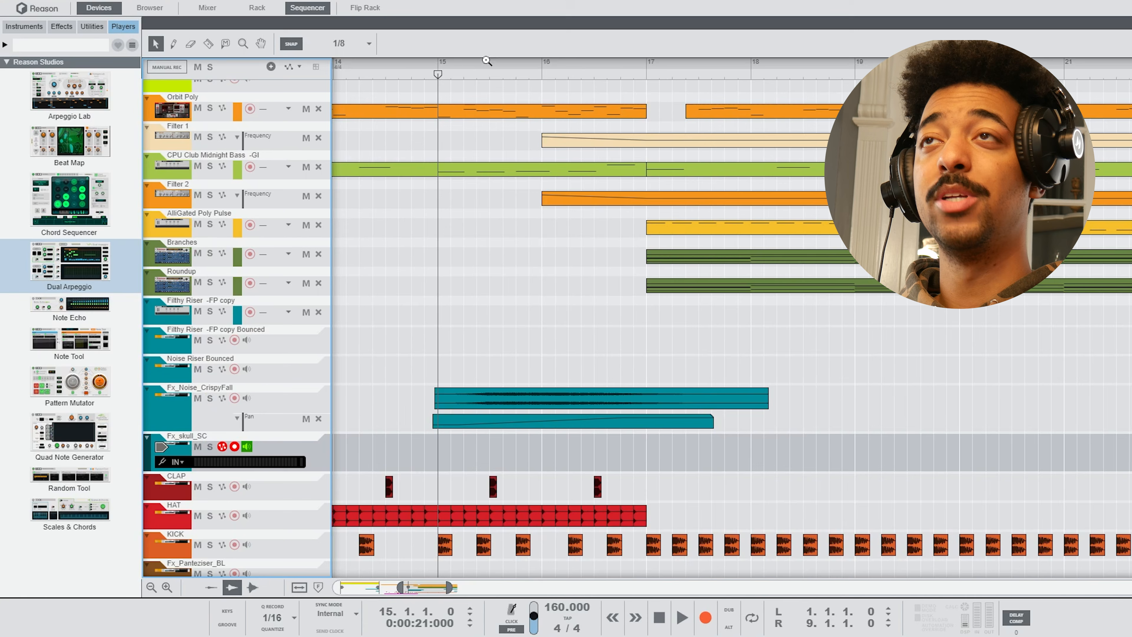
pyautogui.moveTo(487, 61); pyautogui.dragTo(380, 353)
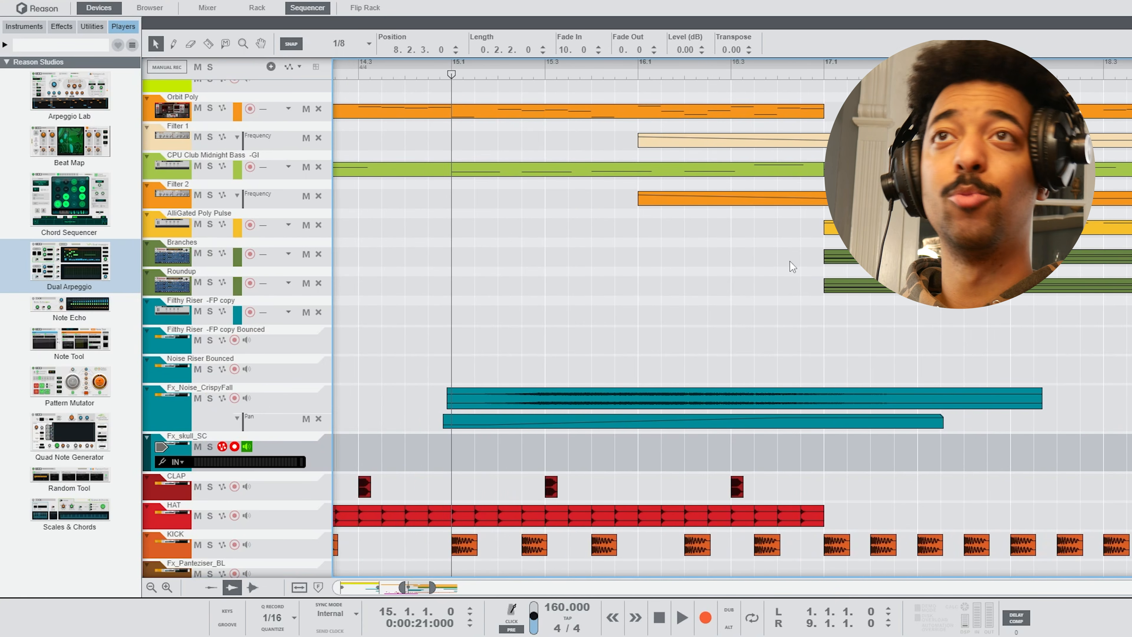
pyautogui.click(209, 397)
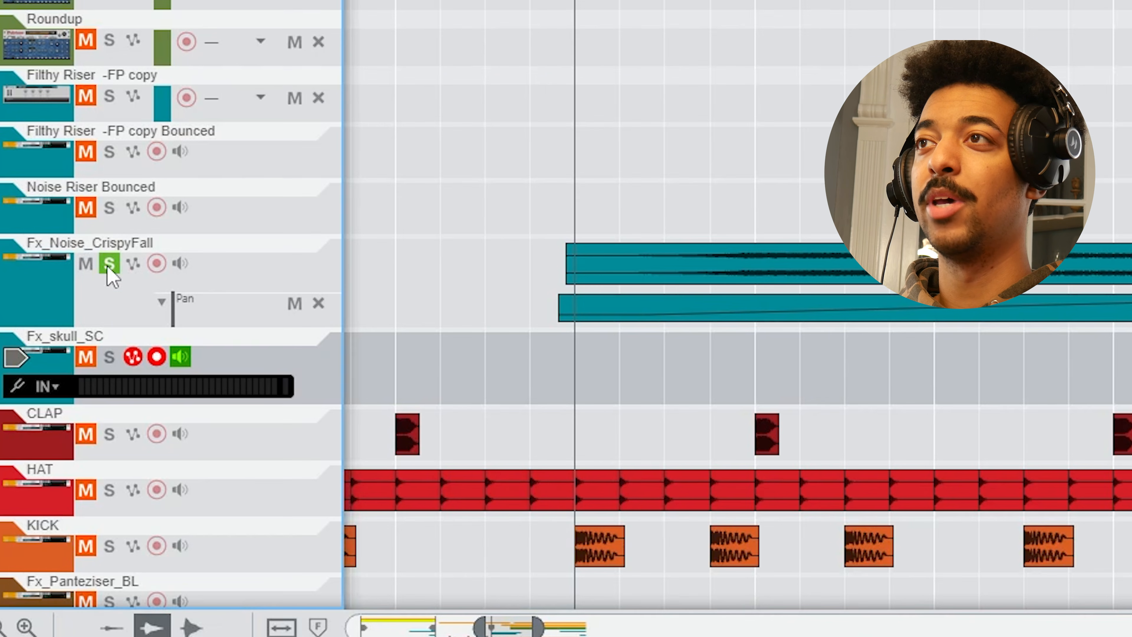
pyautogui.click(696, 256)
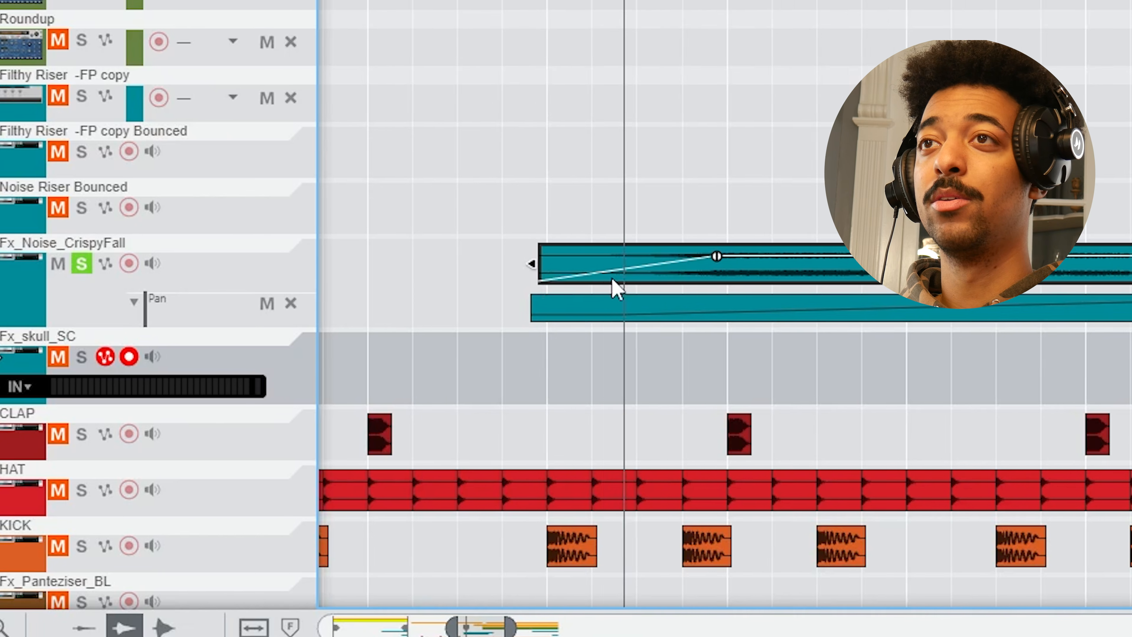
# Step: Open the automation of the Fx_Noise_CrispyFall track's pan knob for editing
pyautogui.click(220, 318)
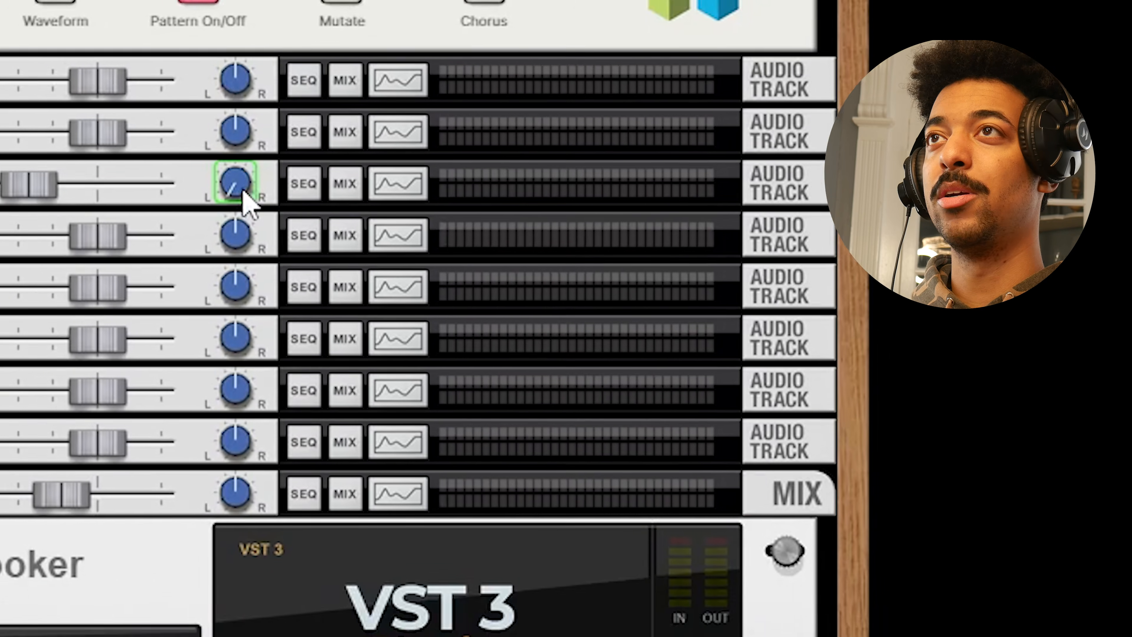
pyautogui.rightClick(244, 190)
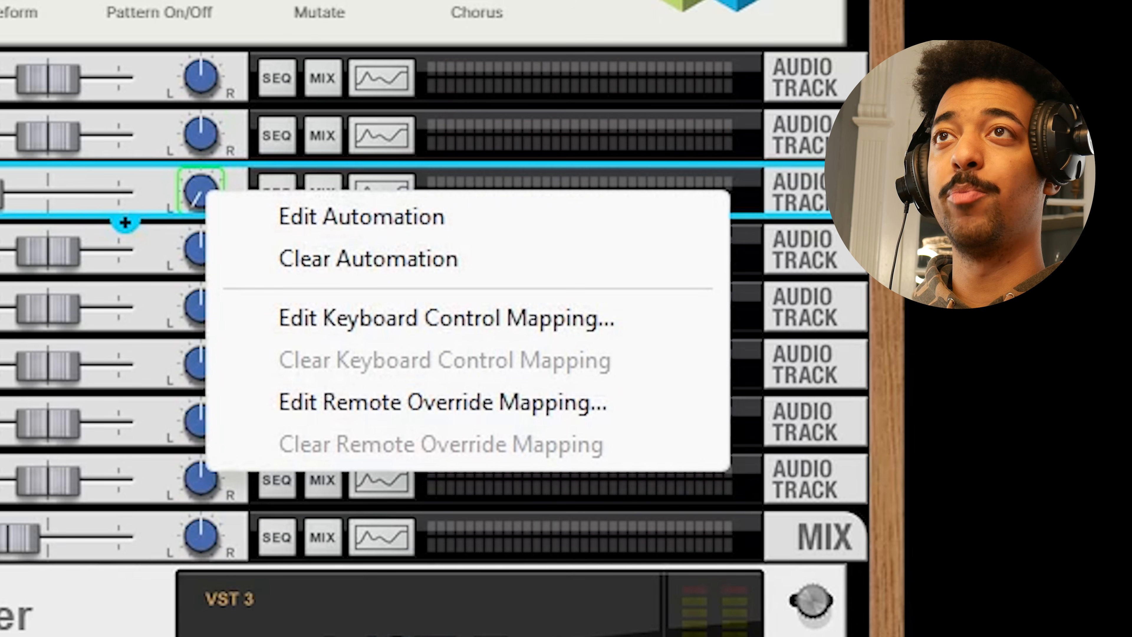
pyautogui.click(352, 219)
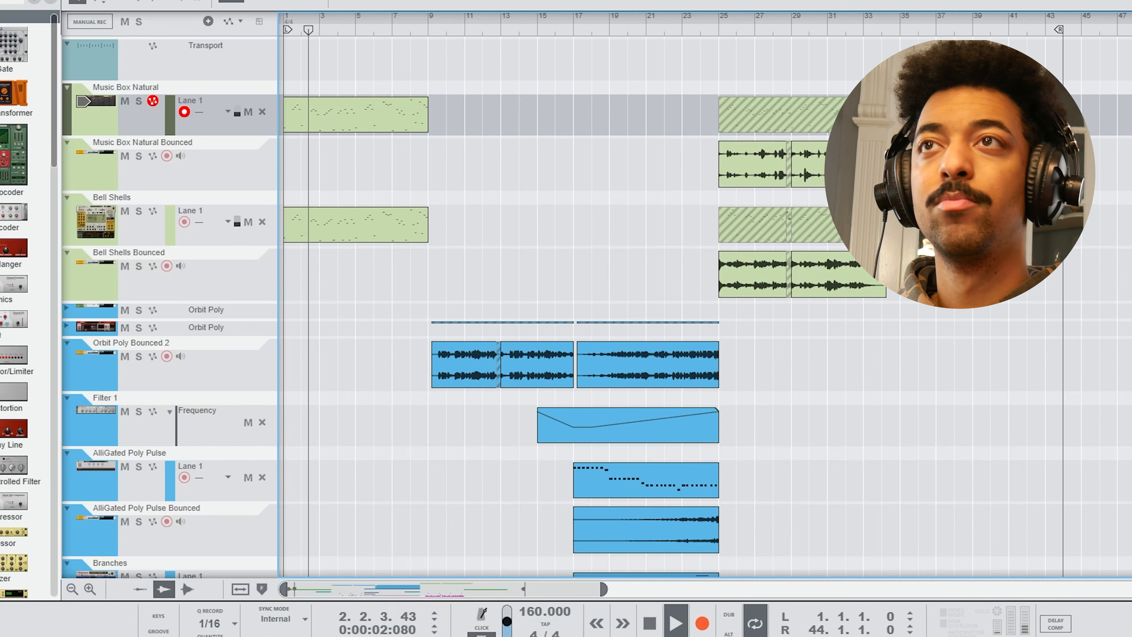
# Step: Play the intro up to bar 9 and review its percussion and riser clips
pyautogui.moveTo(438, 20); pyautogui.dragTo(702, 80)
pyautogui.scroll(-15, 682, 227)
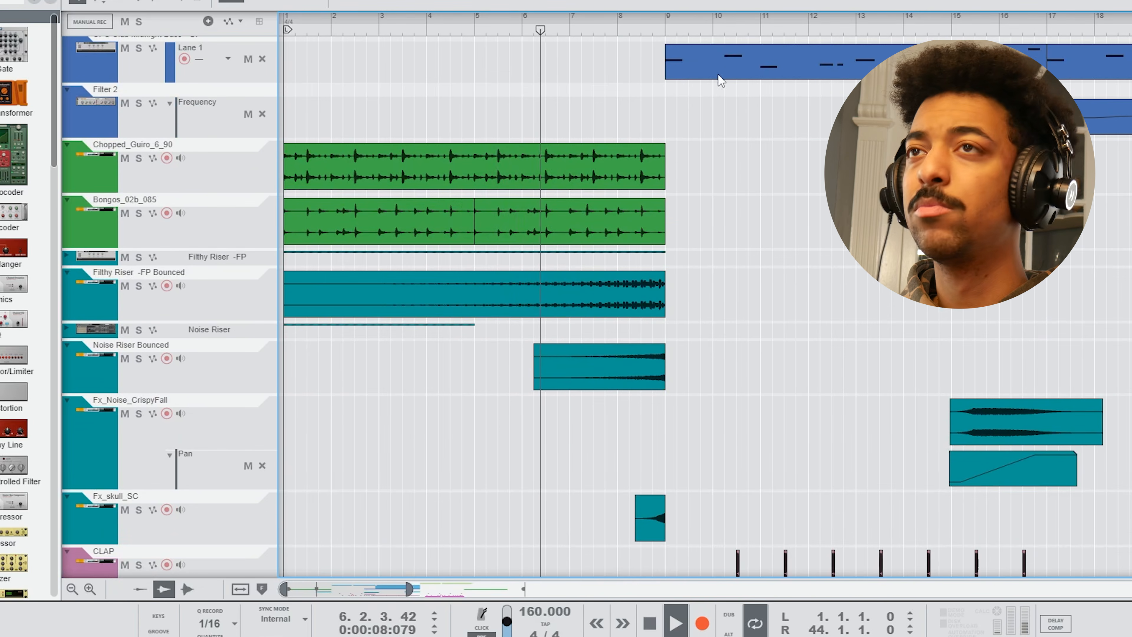
pyautogui.moveTo(714, 23); pyautogui.dragTo(537, 2)
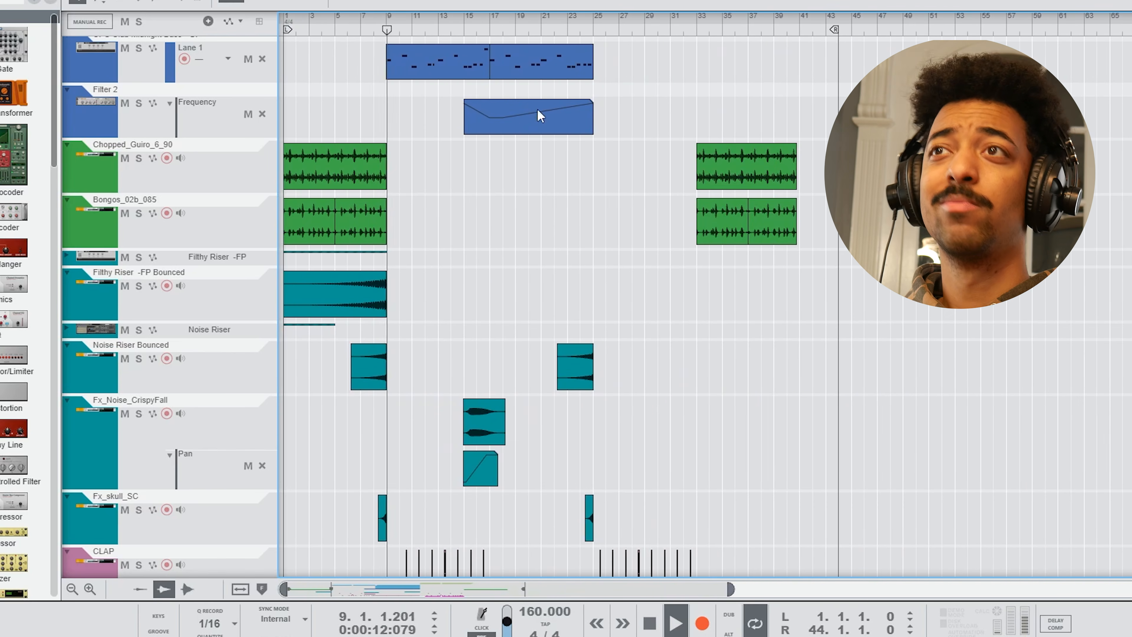
# Step: Follow playback of the first drop from bar 9 and examine its synth, effect, drum and 808 tracks
pyautogui.scroll(3, 547, 187)
pyautogui.scroll(10, 548, 185)
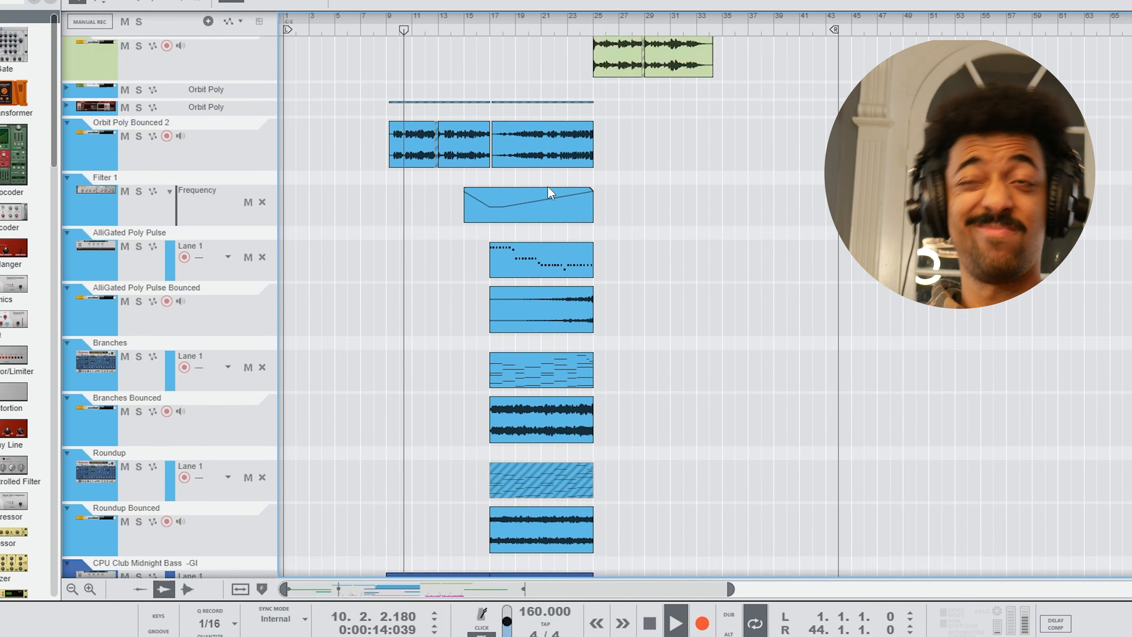
pyautogui.scroll(-9, 548, 186)
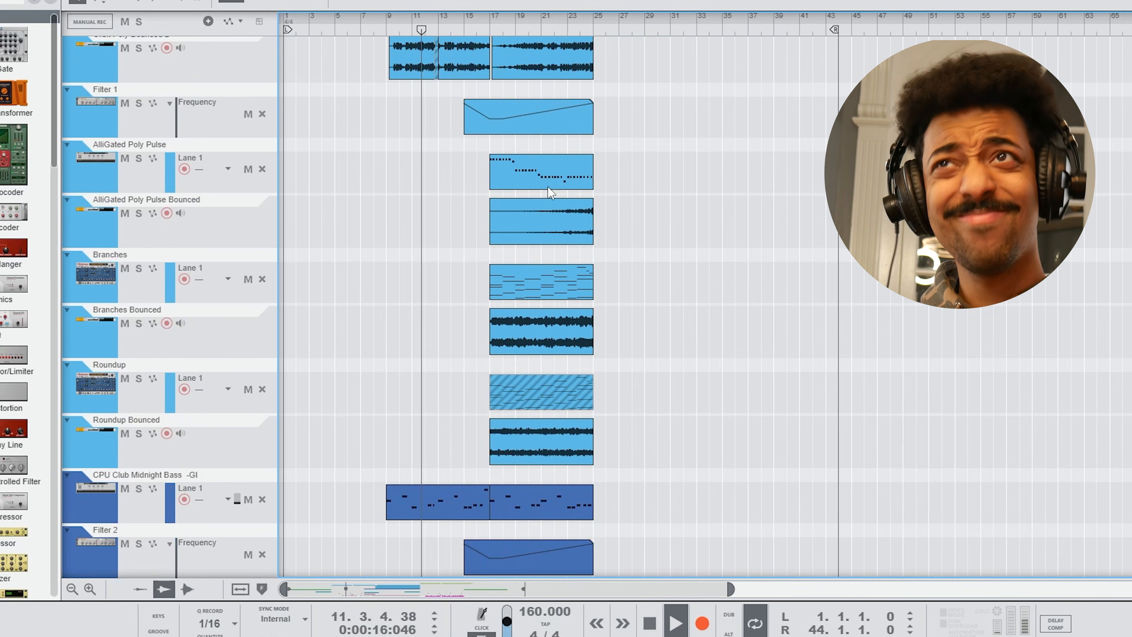
pyautogui.scroll(-9, 548, 187)
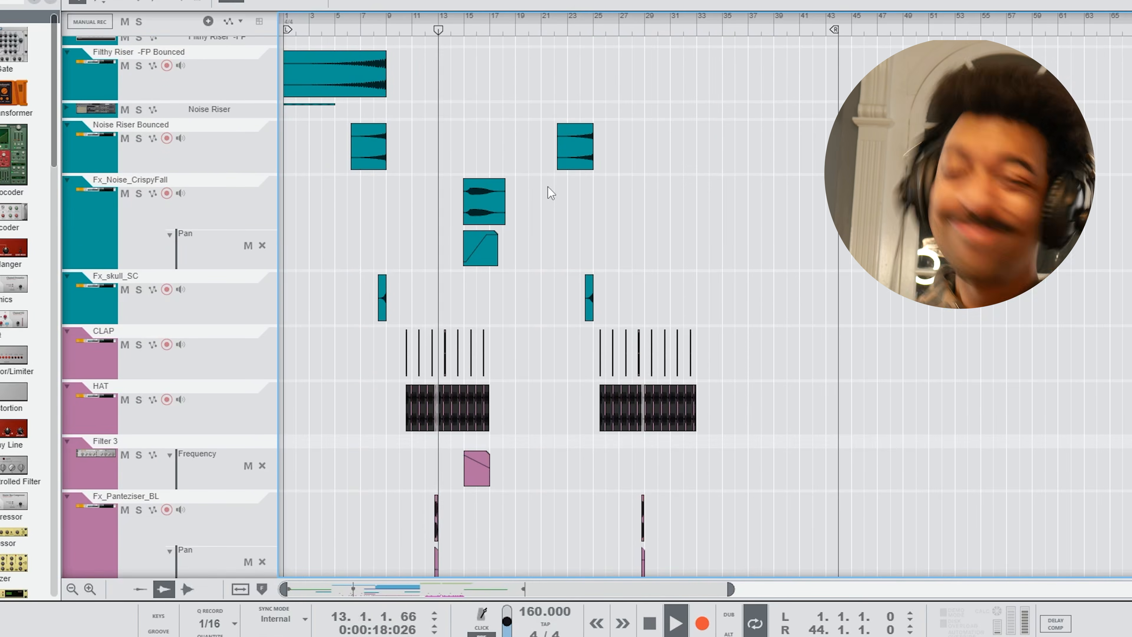
pyautogui.scroll(-5, 551, 193)
pyautogui.scroll(8, 615, 151)
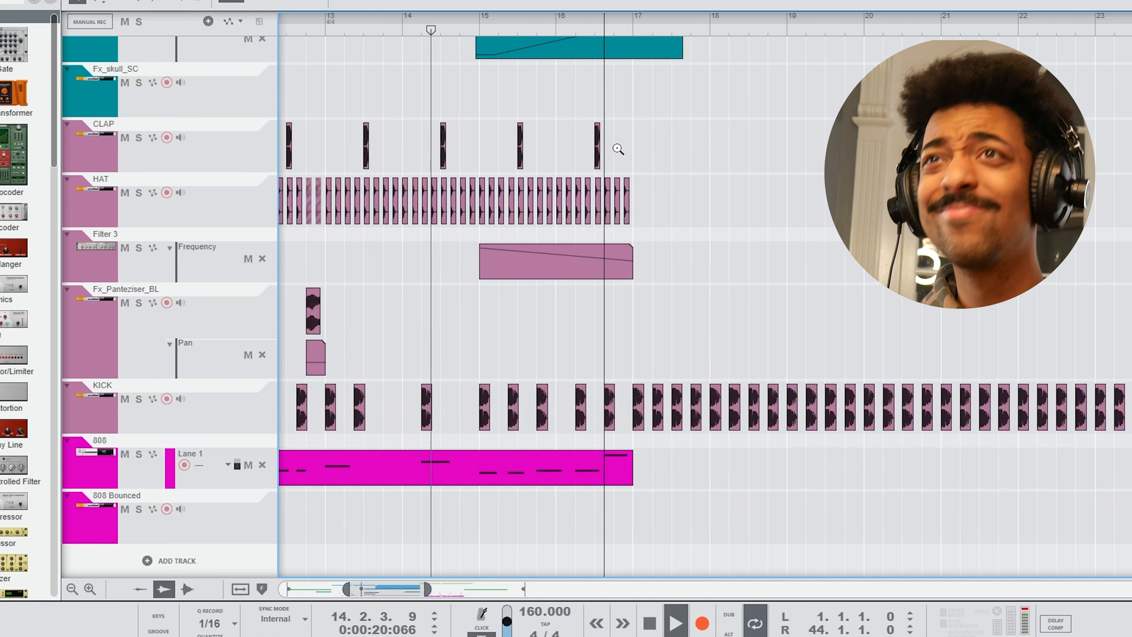
pyautogui.scroll(-1, 673, 175)
pyautogui.scroll(5, 657, 203)
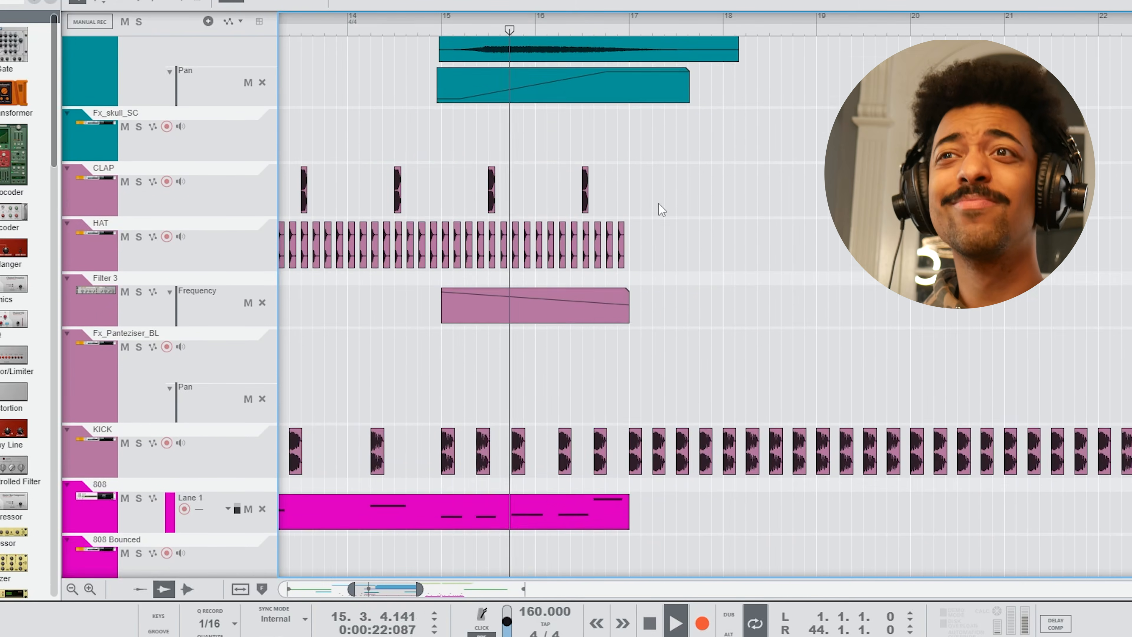
# Step: Listen through the filtered breakdown between bars 17 and 25 and review its synth layers, filter automation and kick build-up
pyautogui.scroll(8, 724, 243)
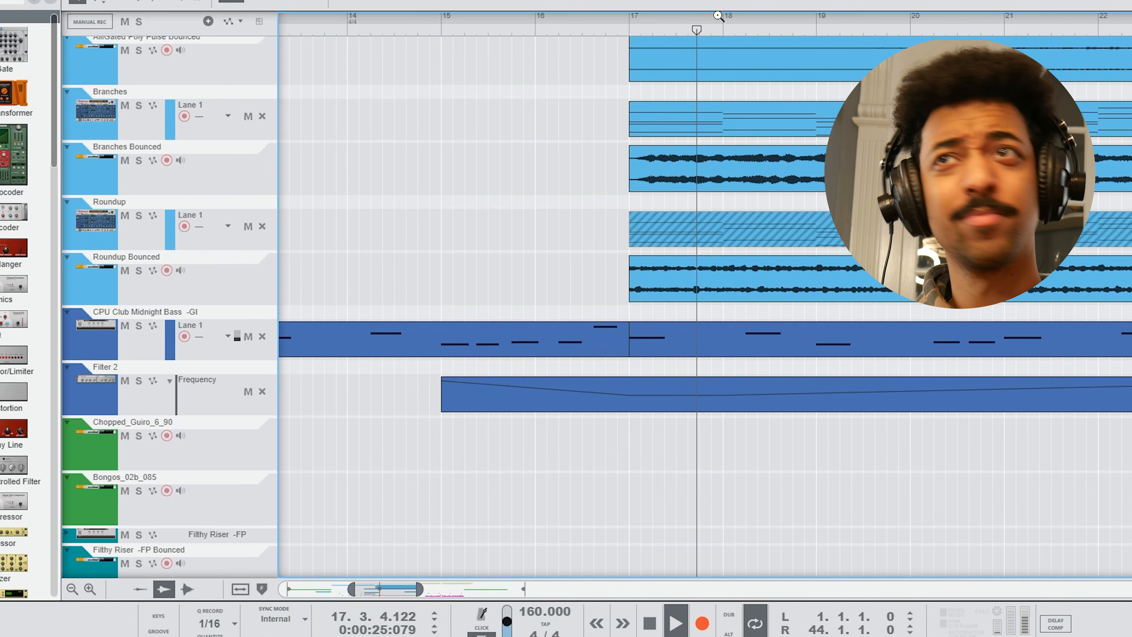
pyautogui.moveTo(718, 15); pyautogui.dragTo(616, 210)
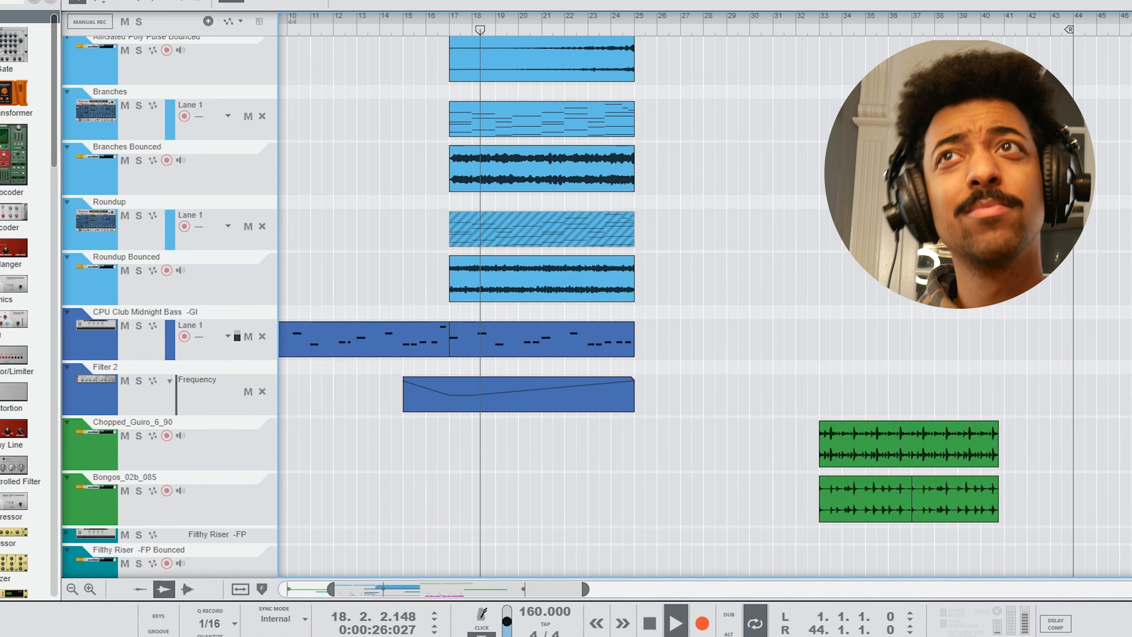
pyautogui.scroll(4, 616, 218)
pyautogui.scroll(1, 615, 216)
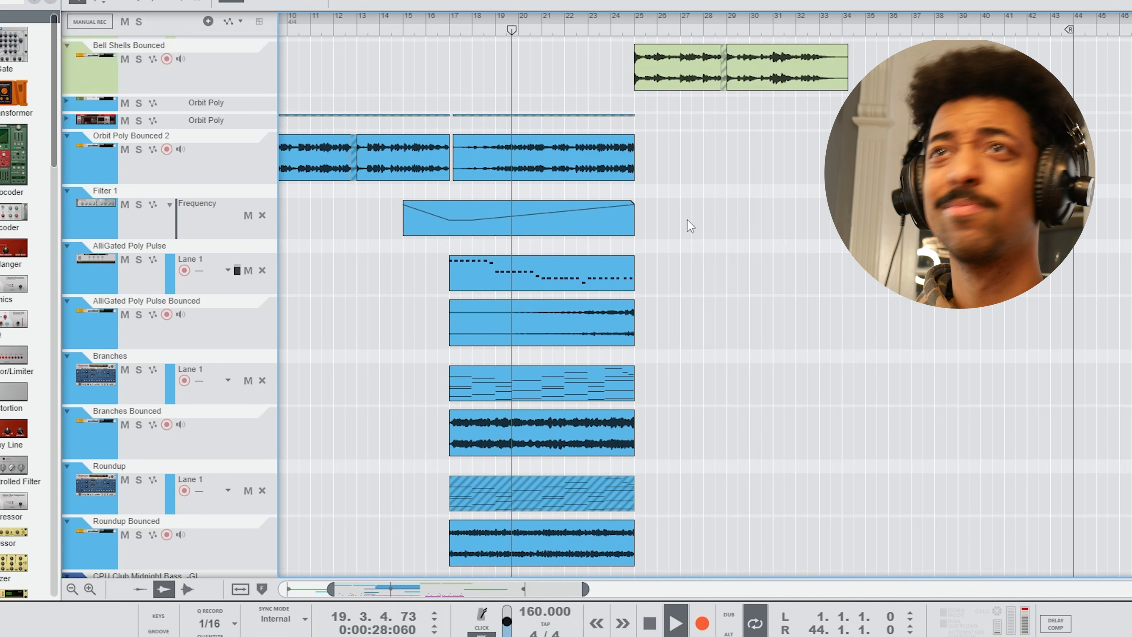
pyautogui.scroll(-8, 684, 214)
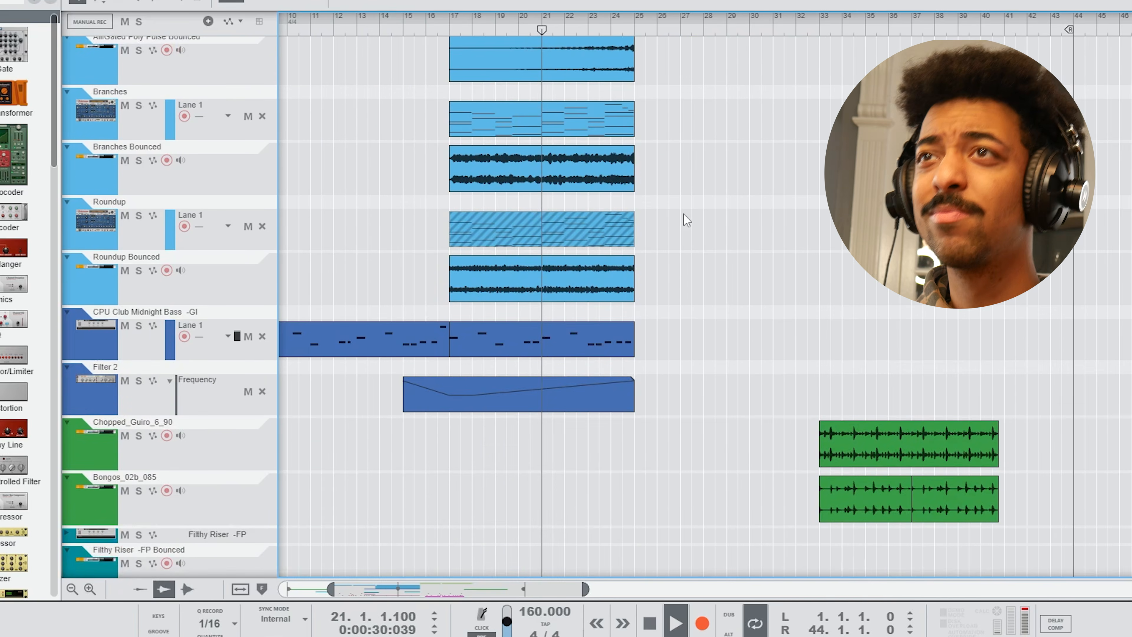
pyautogui.scroll(-9, 683, 214)
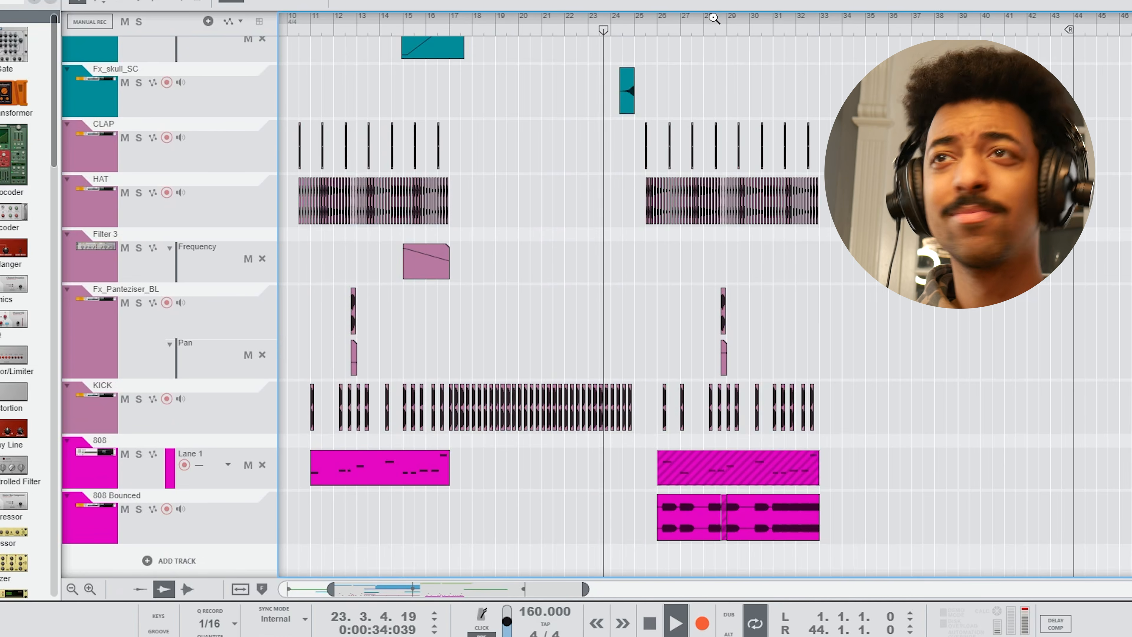
pyautogui.moveTo(714, 18); pyautogui.dragTo(689, 93)
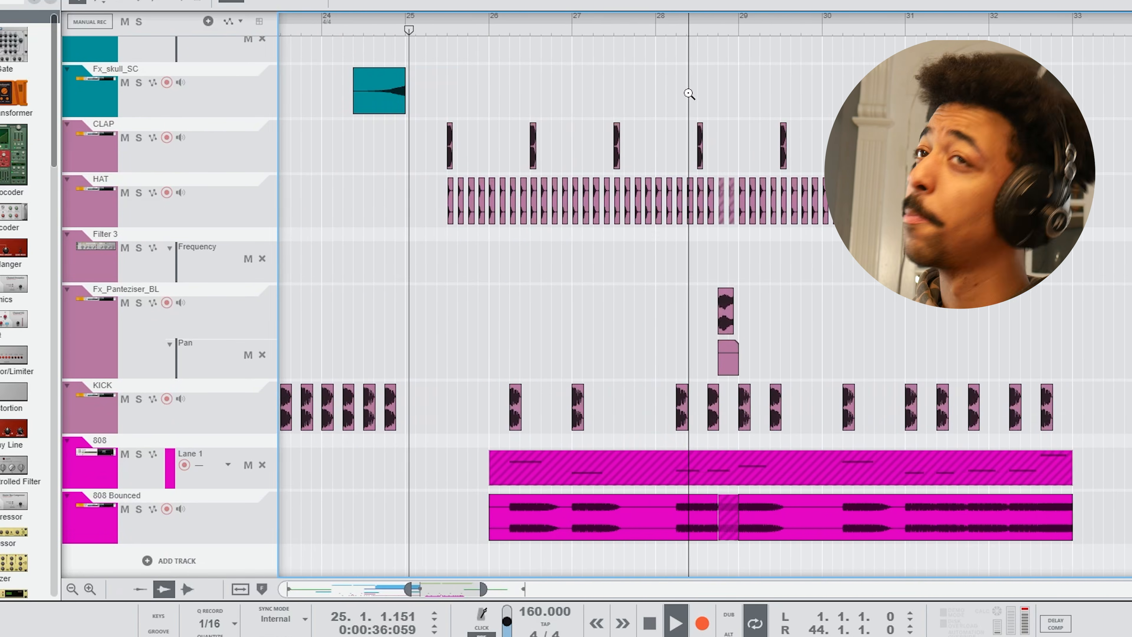
# Step: Follow playback of the second drop from bar 25 to 33, reviewing the bounced melody, effect and drum tracks
pyautogui.scroll(10, 731, 279)
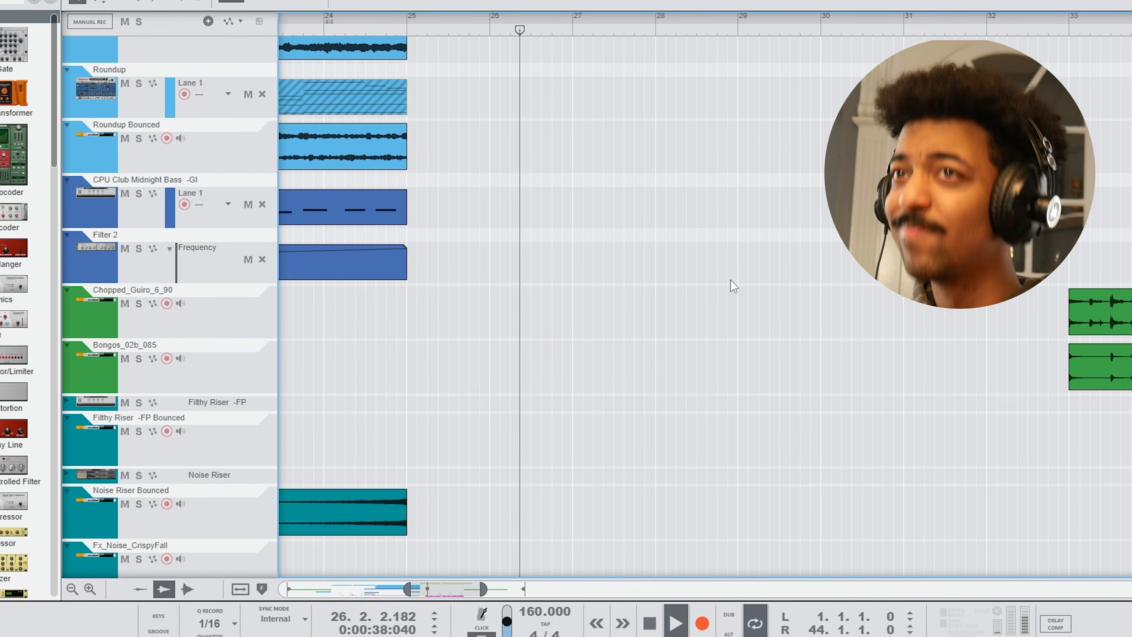
pyautogui.scroll(10, 731, 279)
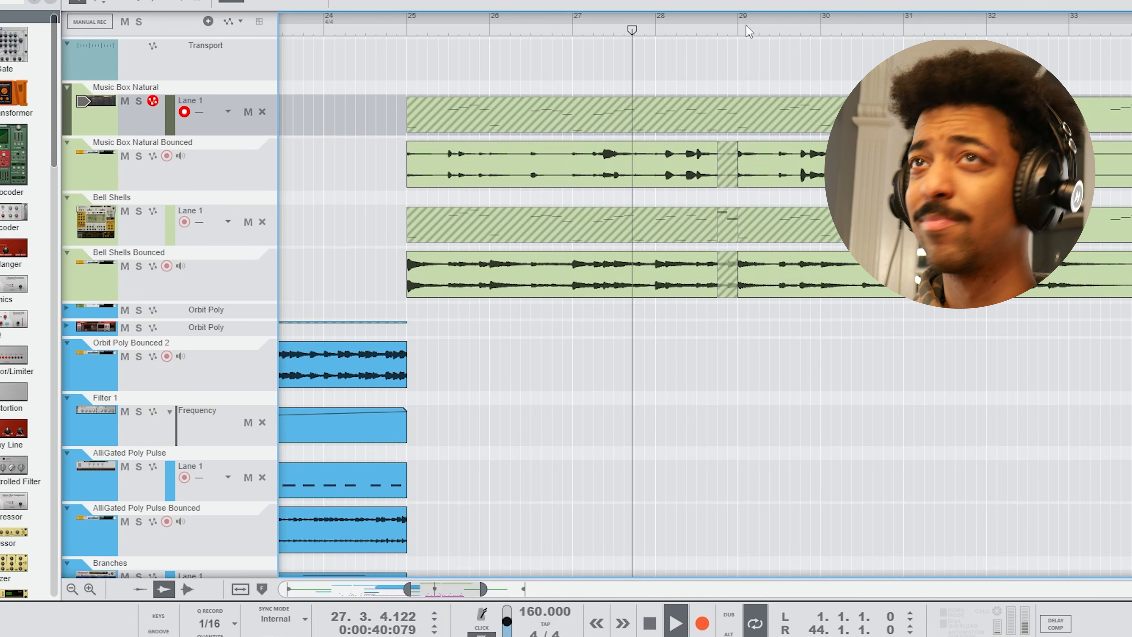
pyautogui.moveTo(742, 23); pyautogui.dragTo(608, 0)
pyautogui.scroll(-15, 658, 257)
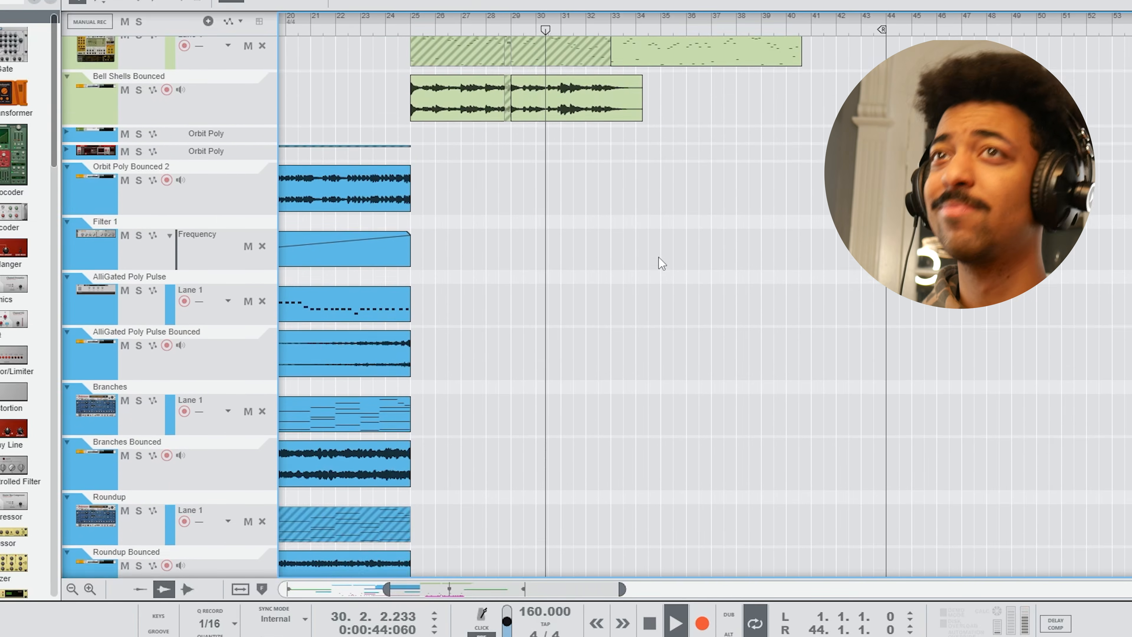
pyautogui.scroll(-4, 659, 257)
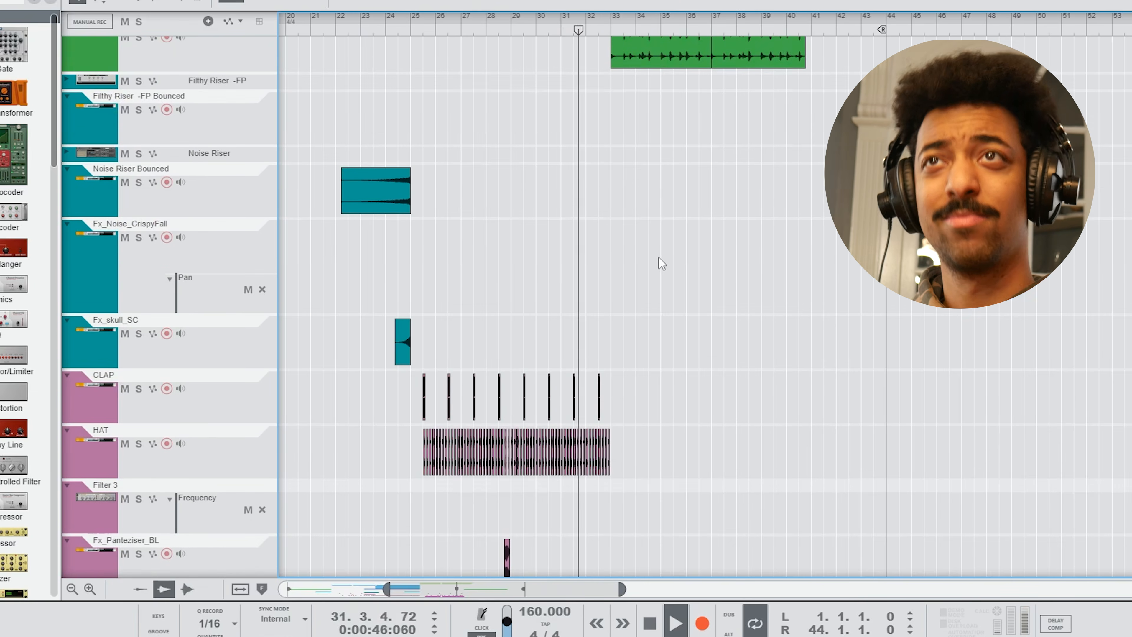
pyautogui.scroll(-1, 659, 257)
pyautogui.scroll(2, 659, 258)
pyautogui.scroll(2, 659, 257)
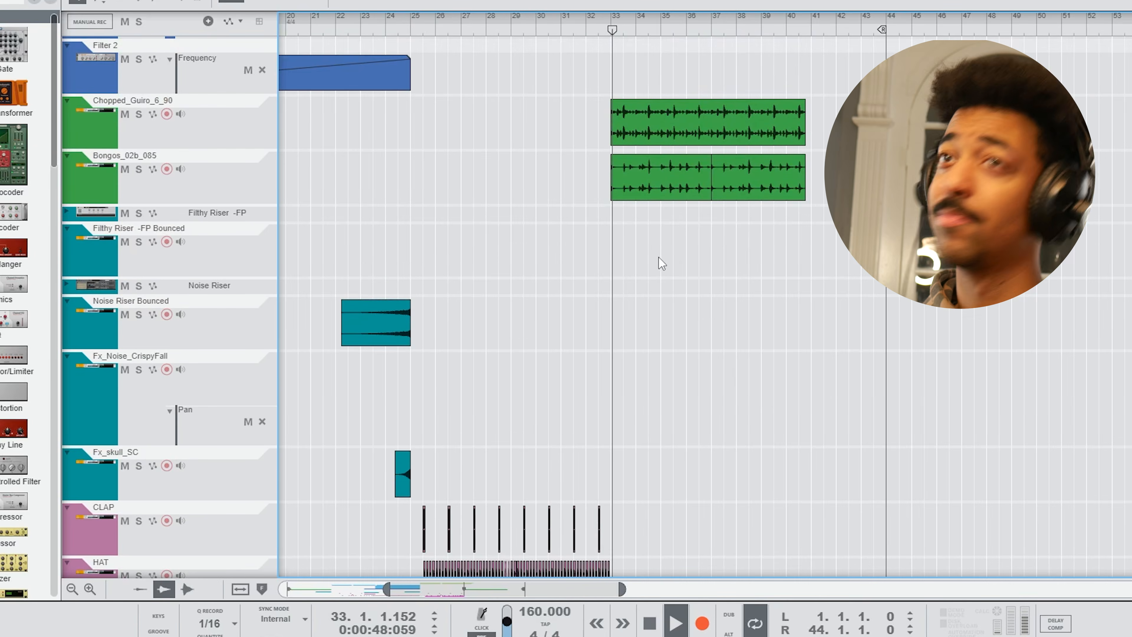
# Step: Listen to the outro from bar 33 and review its percussion and melody clips within the whole arrangement
pyautogui.scroll(6, 729, 264)
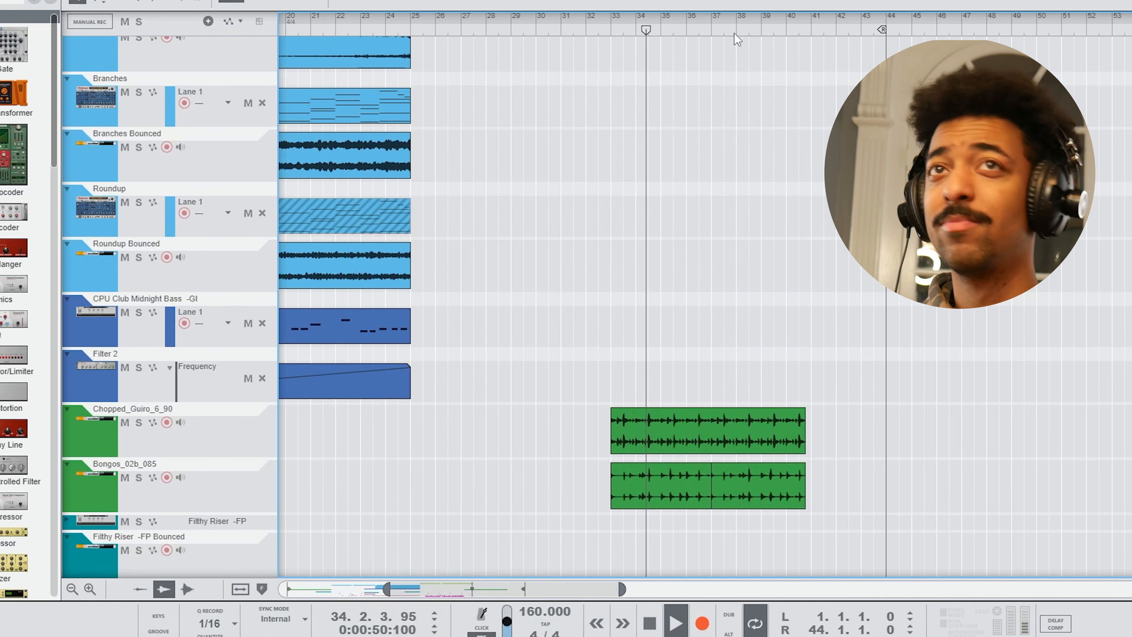
pyautogui.scroll(-6, 758, 196)
pyautogui.scroll(3, 784, 127)
pyautogui.scroll(6, 787, 147)
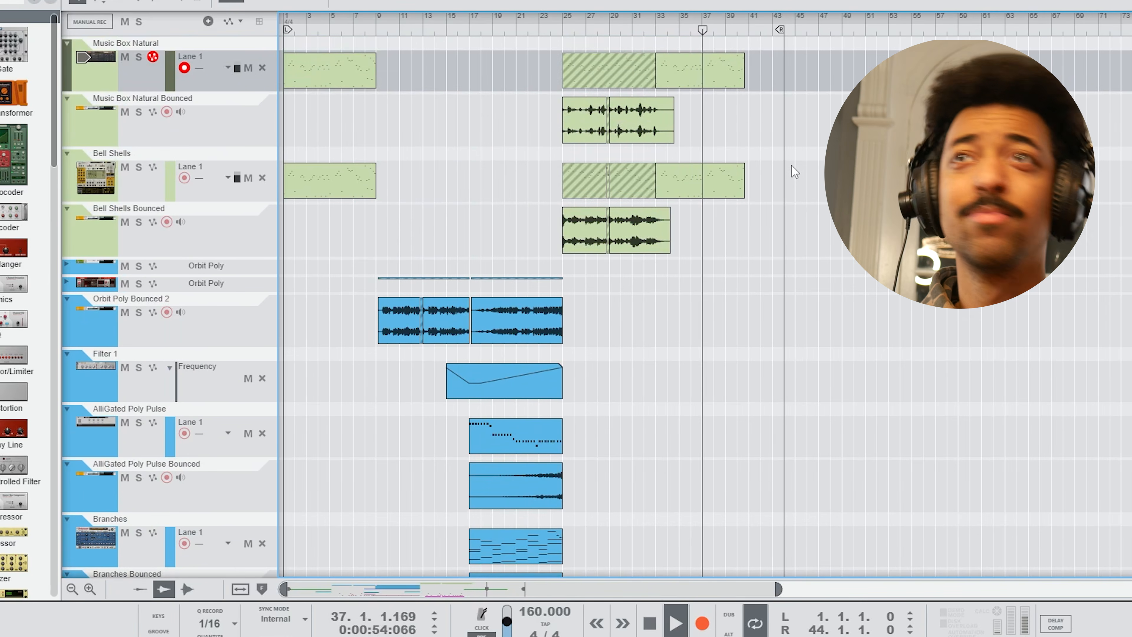
pyautogui.scroll(-3, 664, 213)
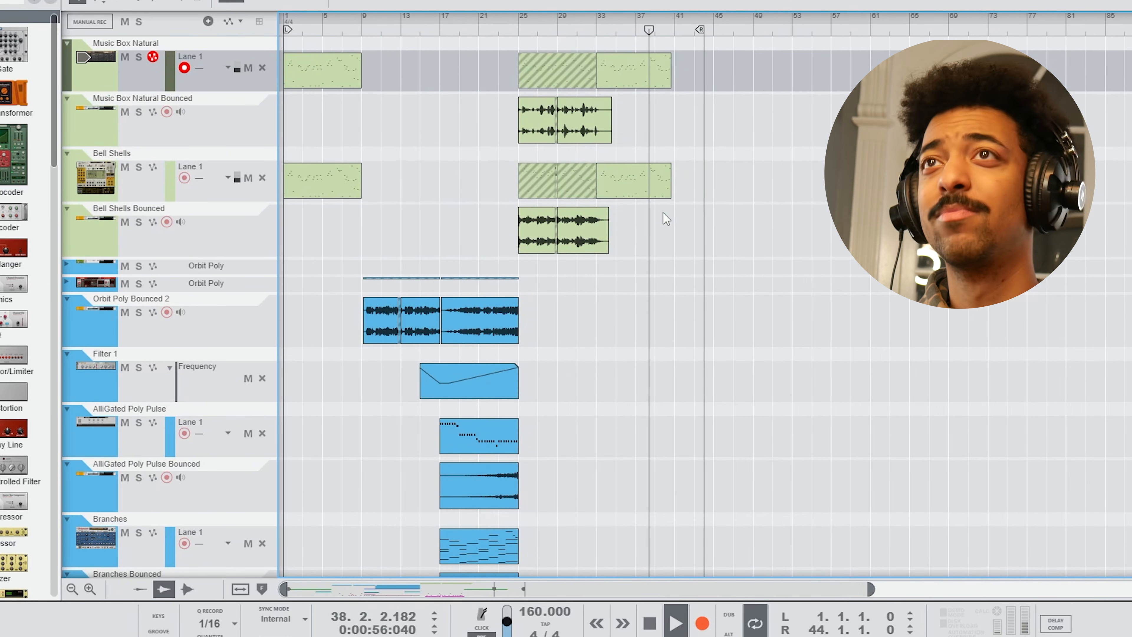
pyautogui.scroll(3, 663, 213)
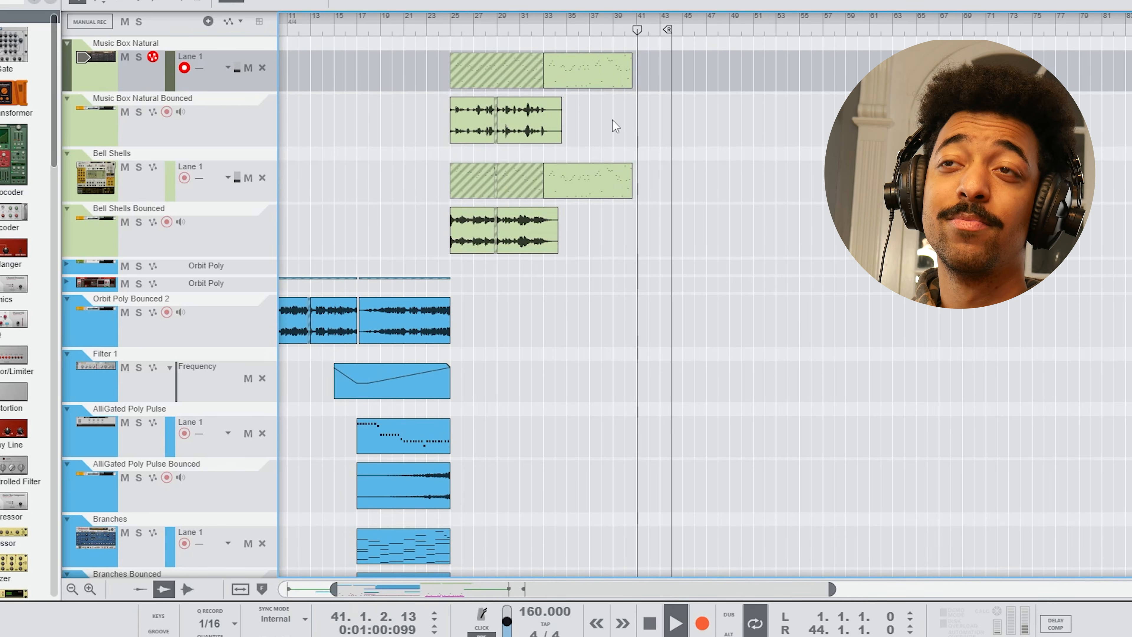
pyautogui.moveTo(565, 20); pyautogui.dragTo(564, 45)
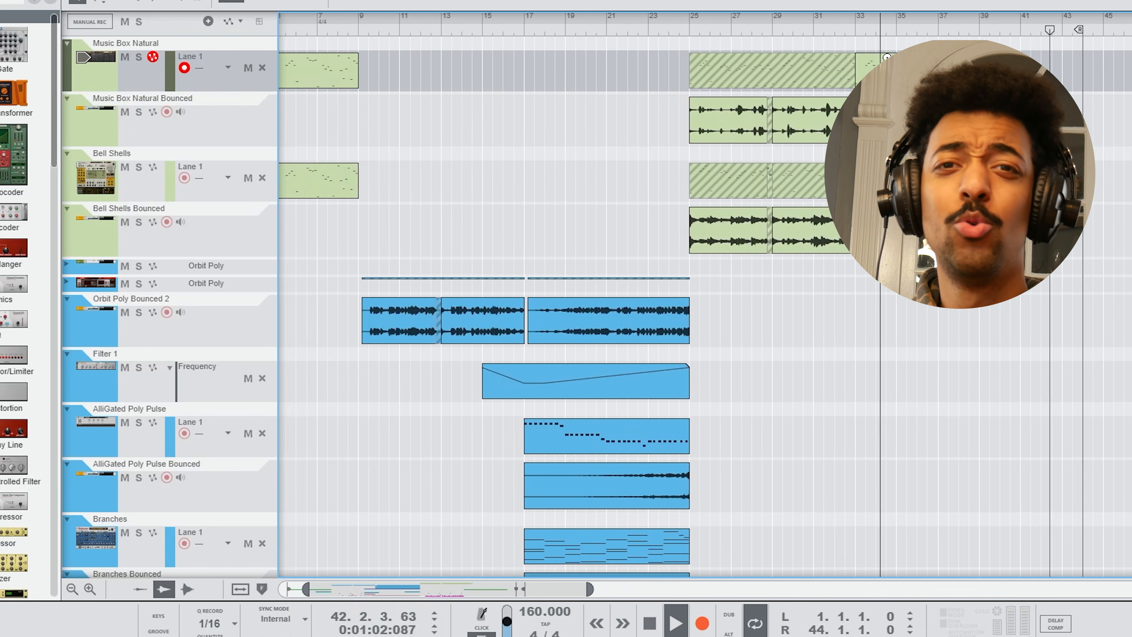